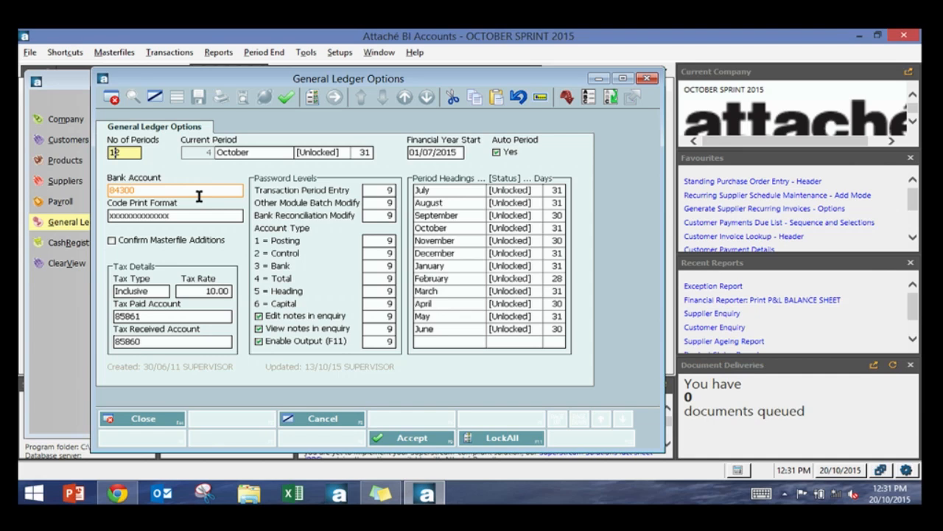
# Step: Review the period headings and open the application date dialog without changing it
pyautogui.click(449, 186)
pyautogui.click(457, 203)
pyautogui.click(464, 214)
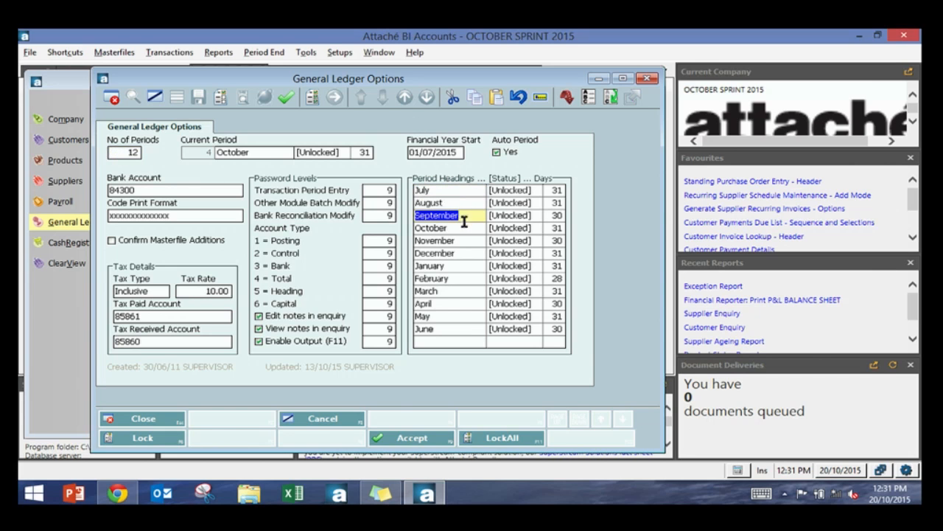
pyautogui.click(466, 228)
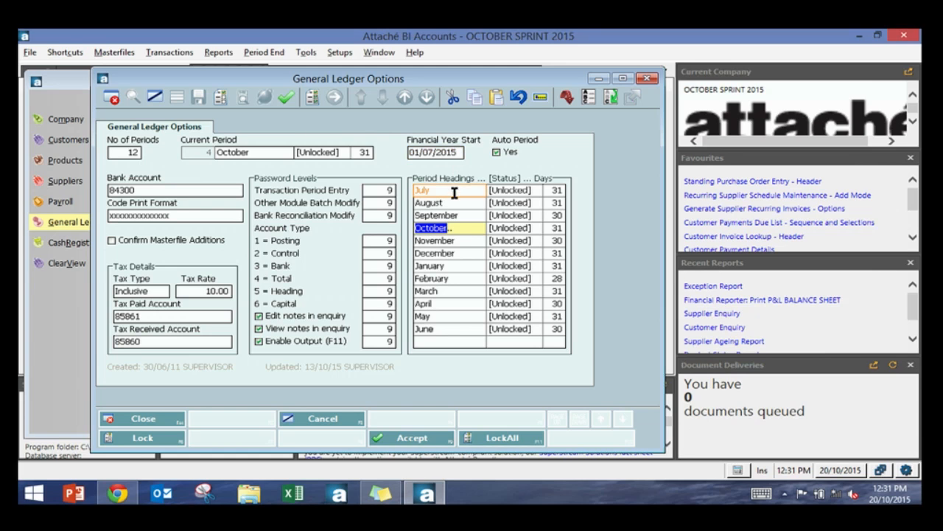
pyautogui.click(457, 242)
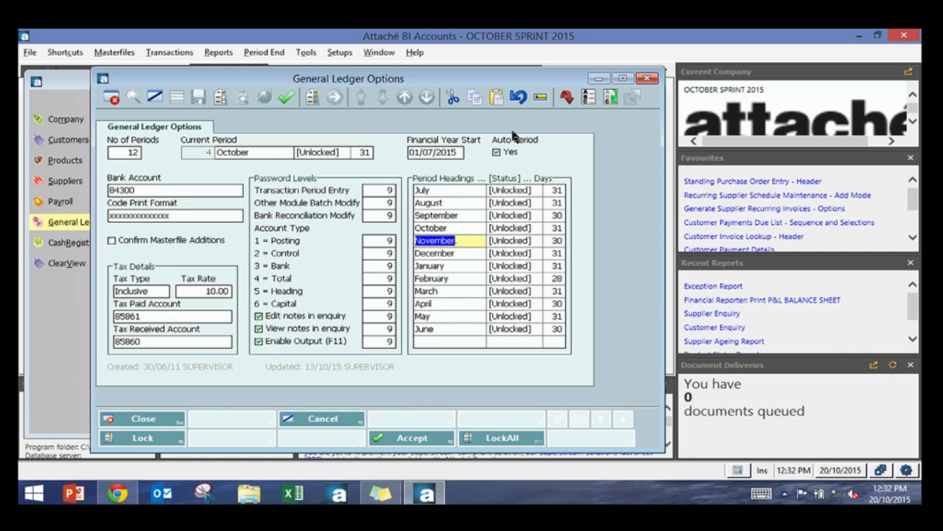
pyautogui.click(842, 472)
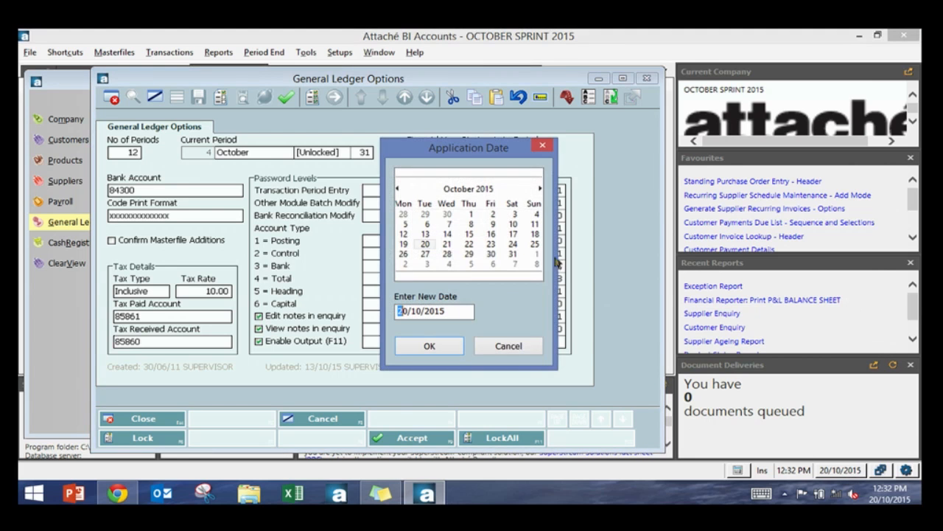
pyautogui.click(531, 340)
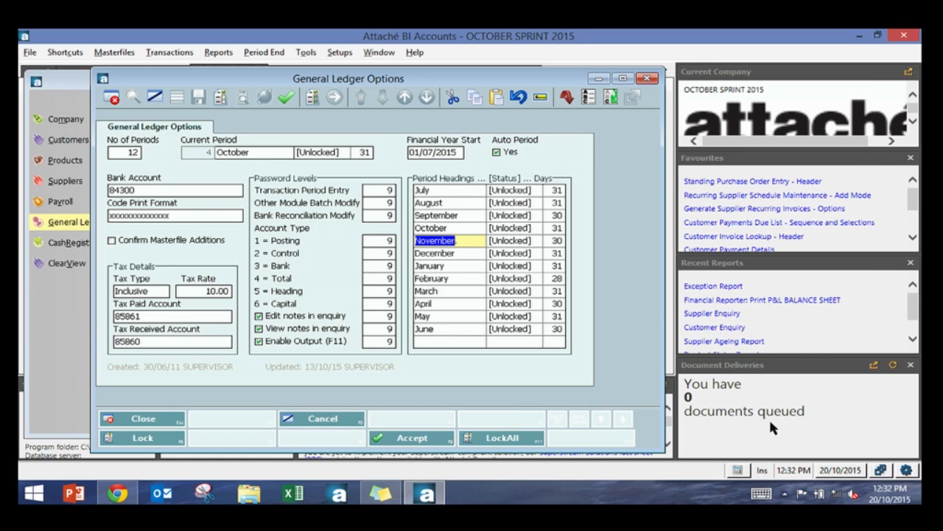
# Step: Turn off Auto Period and set the current period to 5
pyautogui.click(496, 152)
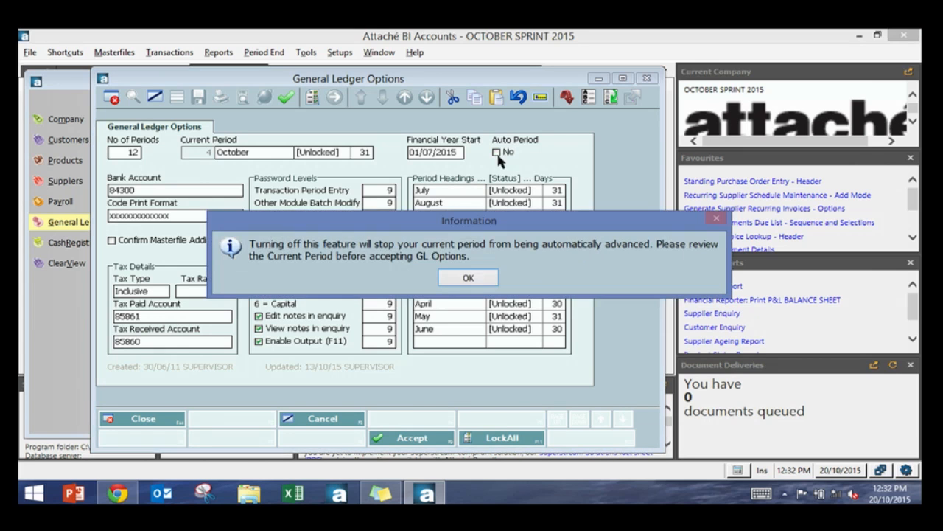
pyautogui.click(468, 277)
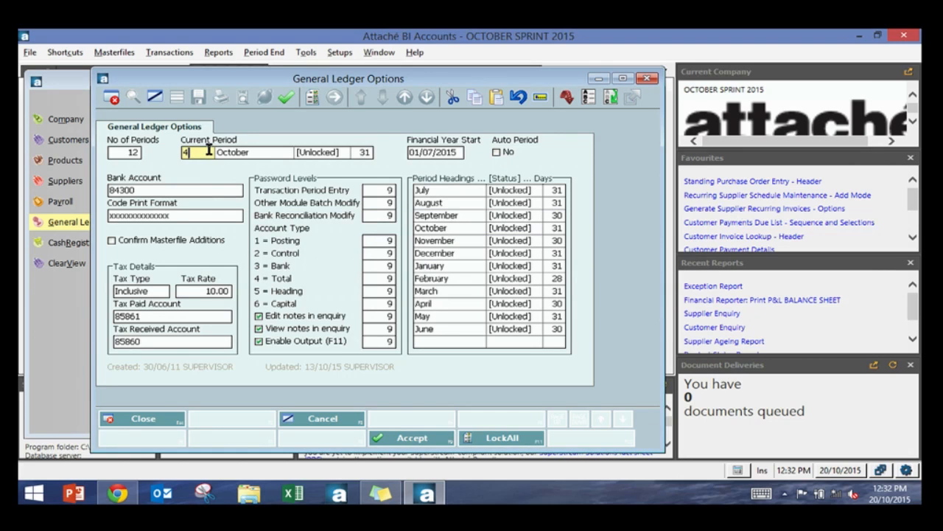
pyautogui.write('5')
pyautogui.press('Return')
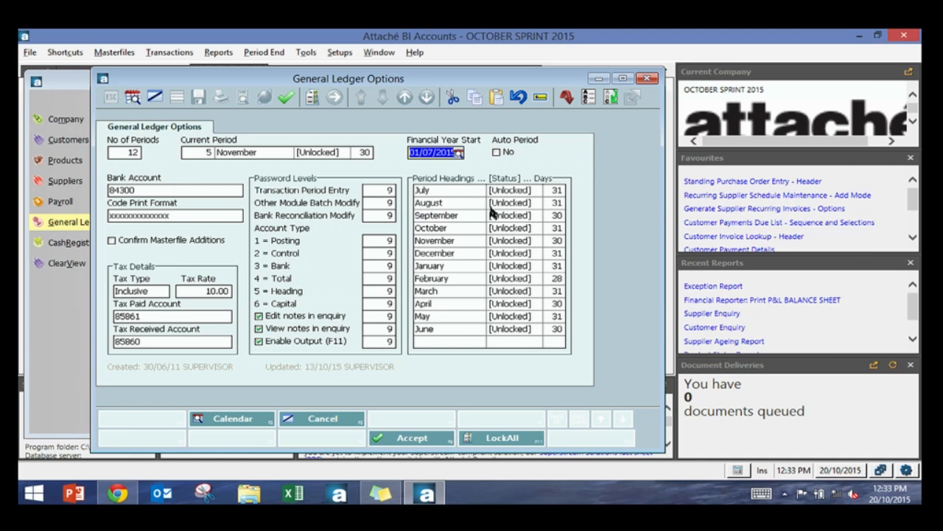
# Step: Re-enable Auto Period and acknowledge the information message
pyautogui.click(496, 153)
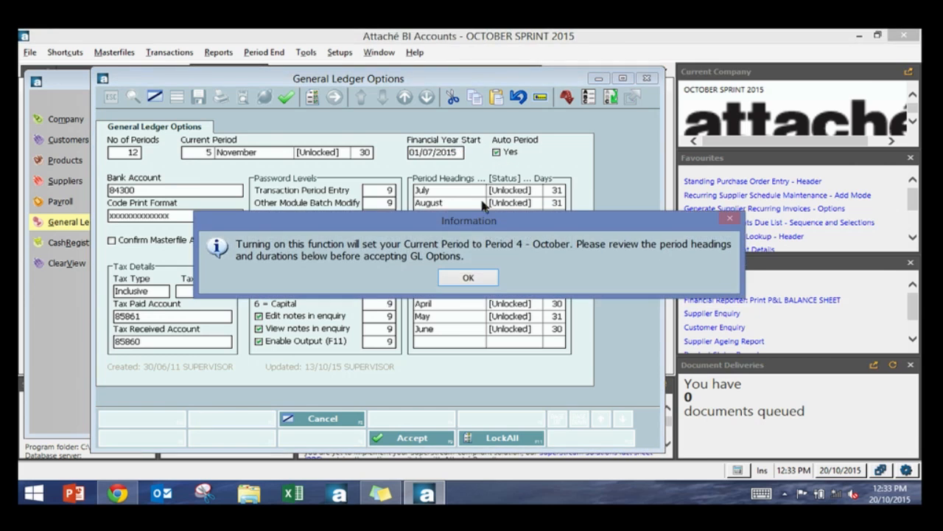
pyautogui.click(466, 276)
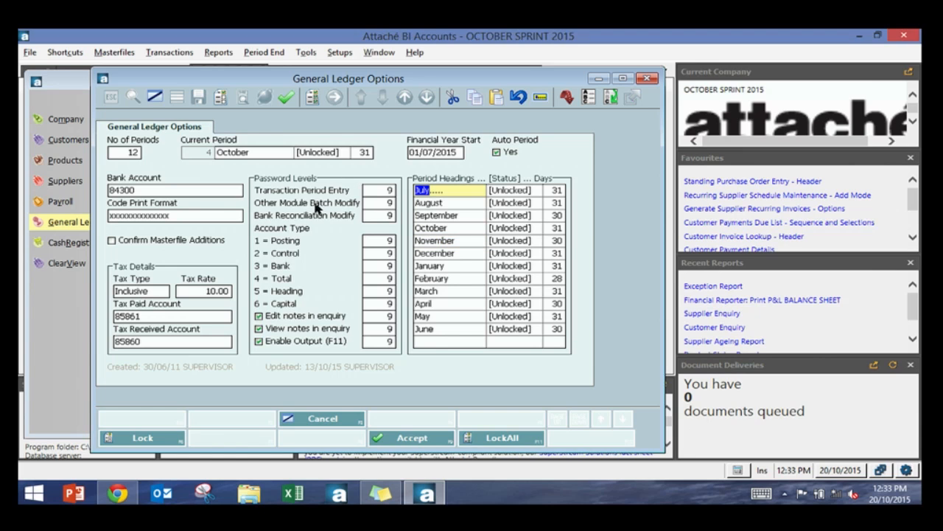
# Step: Change the code print format to xx-xxxxxxx-xxx
pyautogui.click(180, 189)
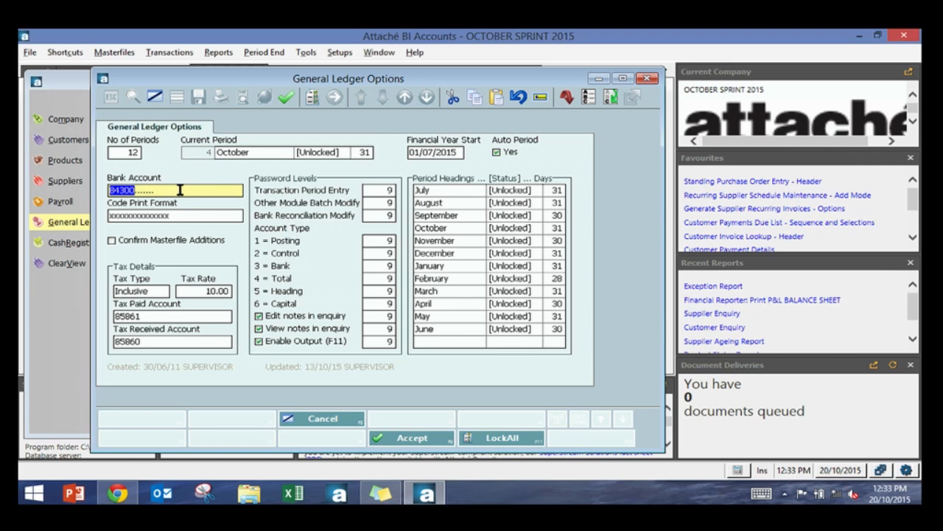
pyautogui.click(189, 215)
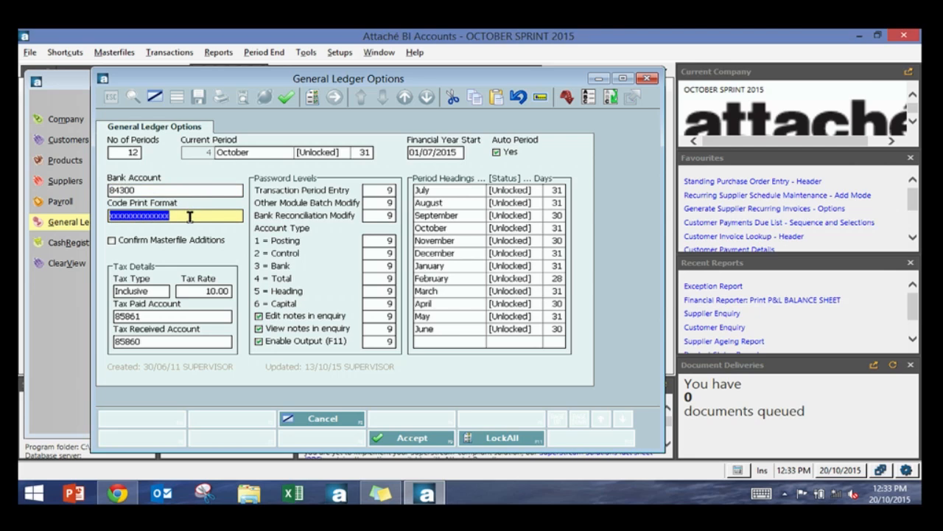
pyautogui.press('Right')
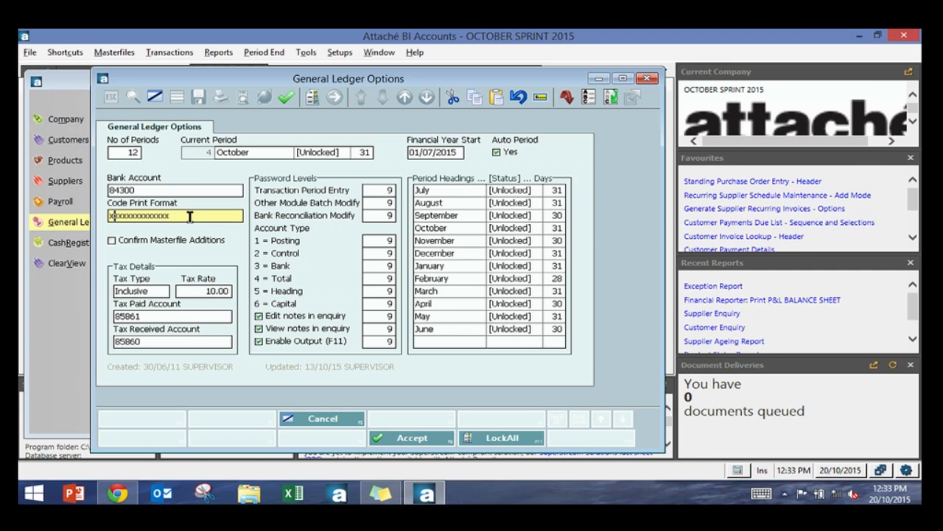
pyautogui.press('Right')
pyautogui.write('.')
pyautogui.press('Delete')
pyautogui.press('Delete')
pyautogui.press('Delete')
pyautogui.press('Delete')
pyautogui.press('Delete')
pyautogui.press('Delete')
pyautogui.press('Delete')
pyautogui.press('Delete')
pyautogui.press('Delete')
pyautogui.press('Delete')
pyautogui.press('Delete')
pyautogui.write('-xxxxxxx-xx')
# Step: Examine the tax type, tax paid account and tax received account fields
pyautogui.click(161, 294)
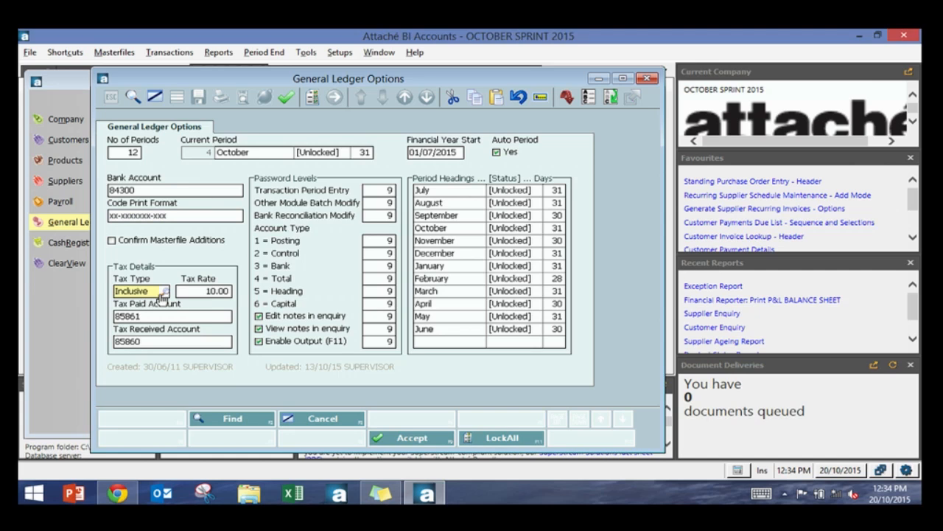
pyautogui.click(204, 314)
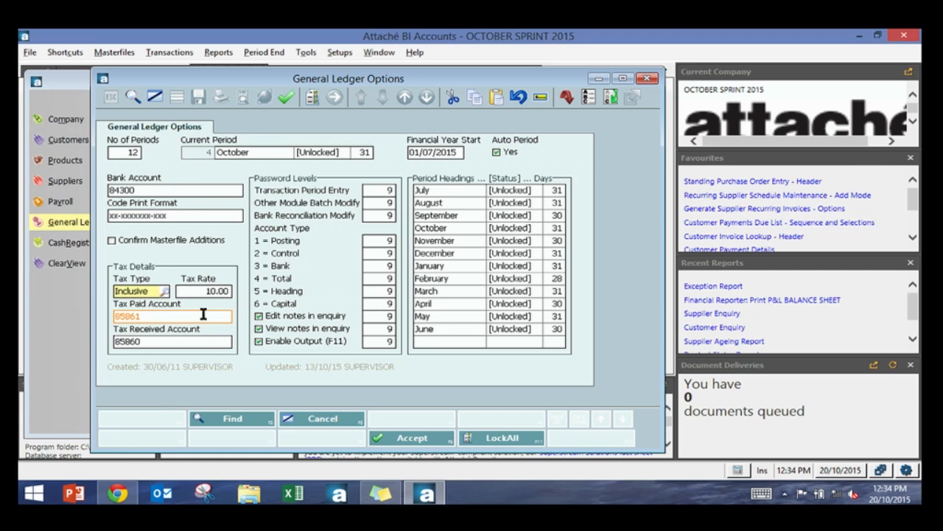
pyautogui.click(204, 314)
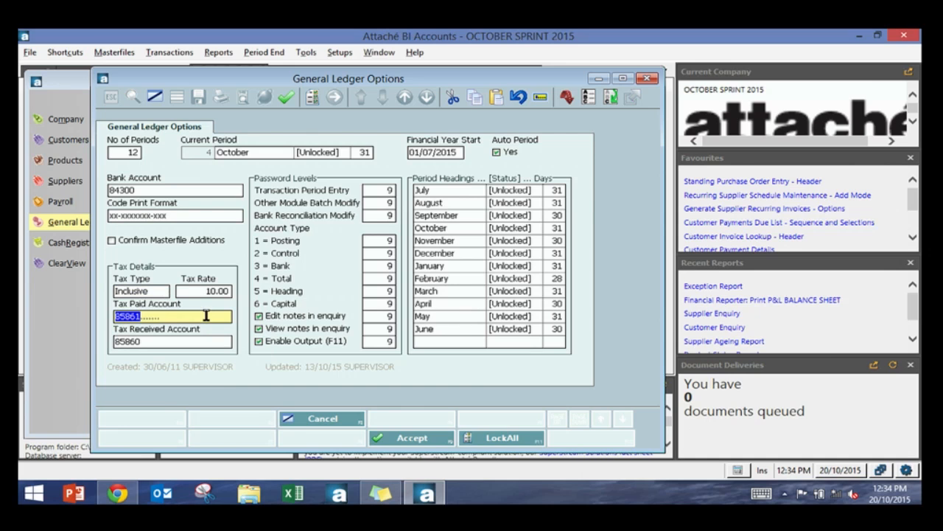
pyautogui.click(194, 343)
pyautogui.click(185, 317)
pyautogui.click(176, 343)
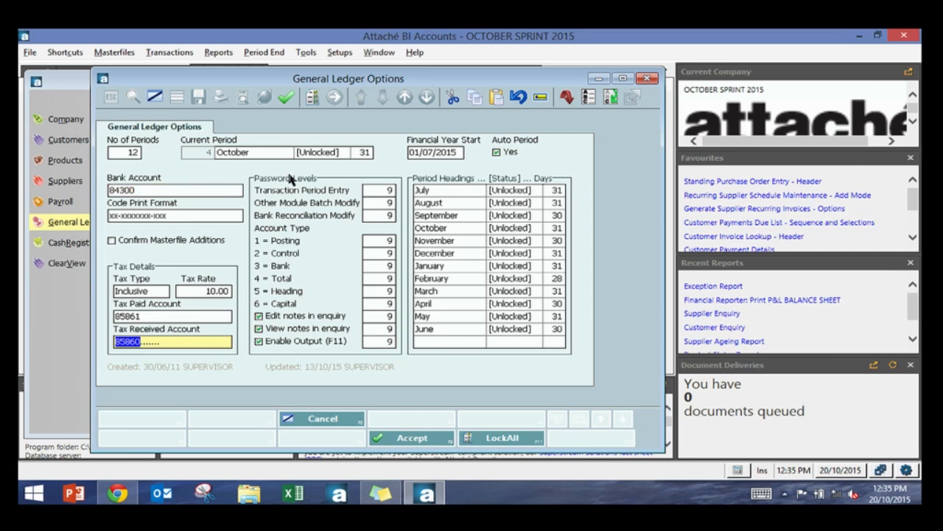
# Step: Set the Other Module Batch Modify and Bank Reconciliation Modify password levels to 2
pyautogui.click(376, 191)
pyautogui.click(378, 190)
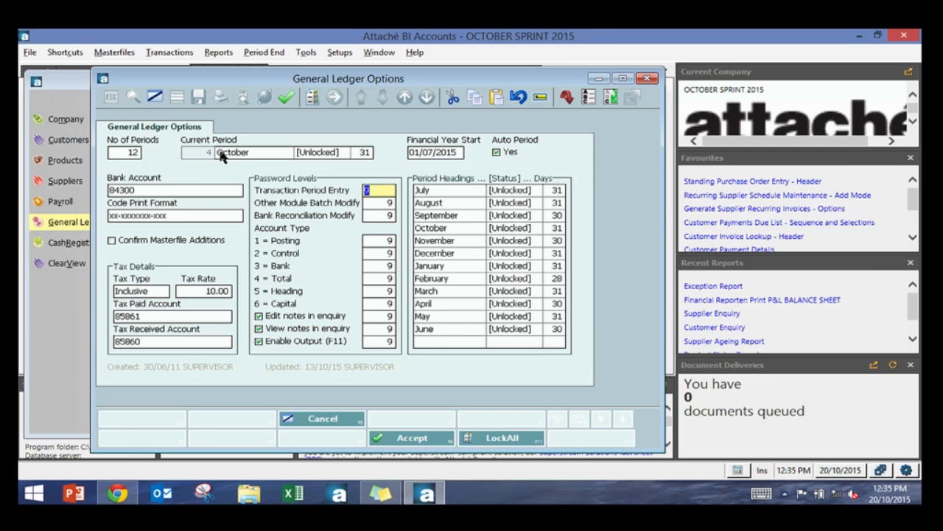
pyautogui.click(378, 207)
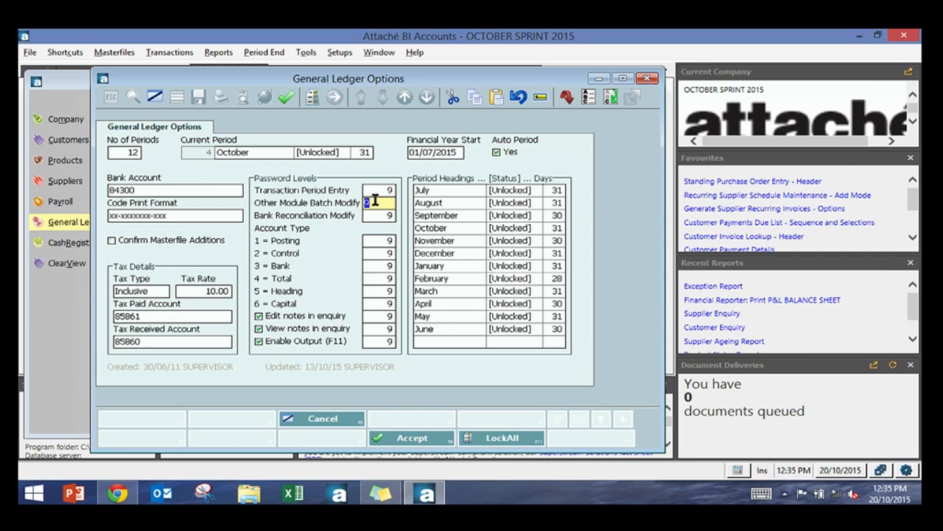
pyautogui.click(375, 201)
pyautogui.write('2')
pyautogui.press('Tab')
pyautogui.write('2')
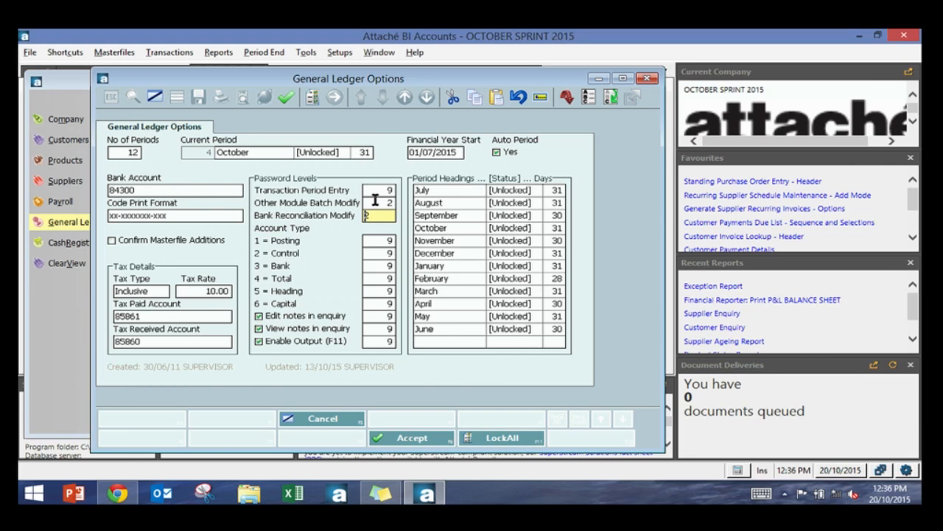
# Step: Set the password level for the Control account type to 2
pyautogui.click(391, 241)
pyautogui.click(390, 242)
pyautogui.click(382, 254)
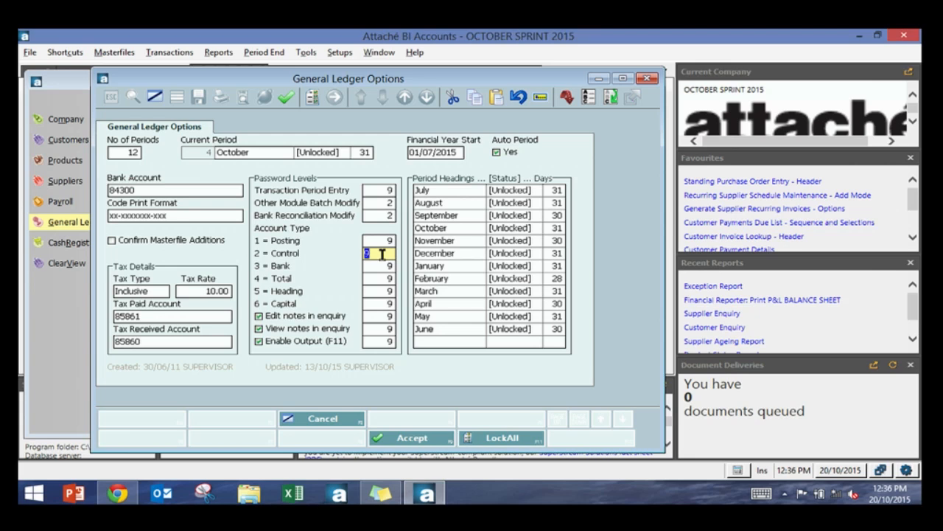
pyautogui.write('2')
# Step: Open the general ledger account enquiry and its account lookup list
pyautogui.click(118, 53)
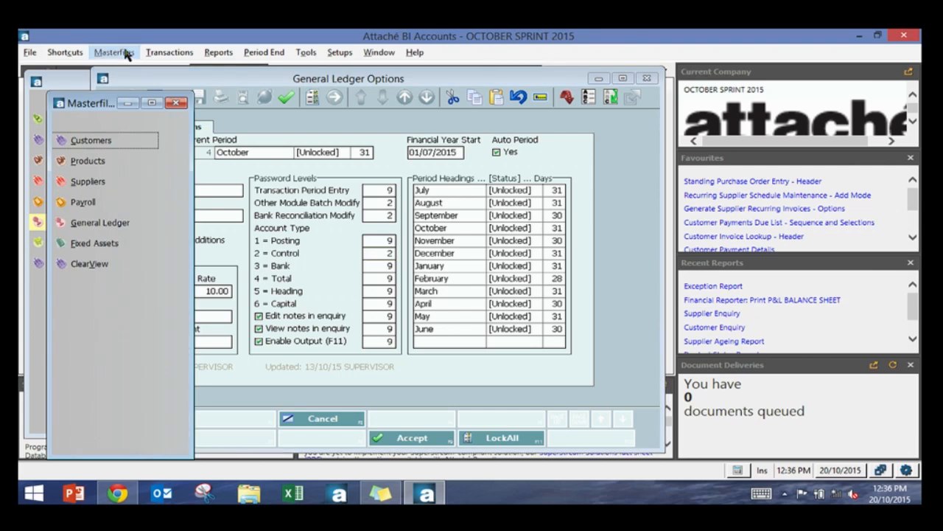
pyautogui.click(96, 227)
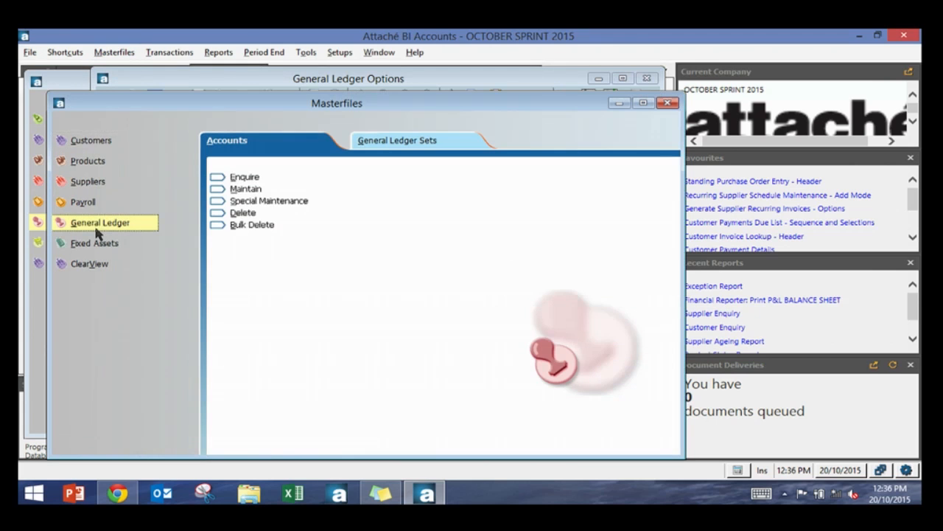
pyautogui.click(250, 178)
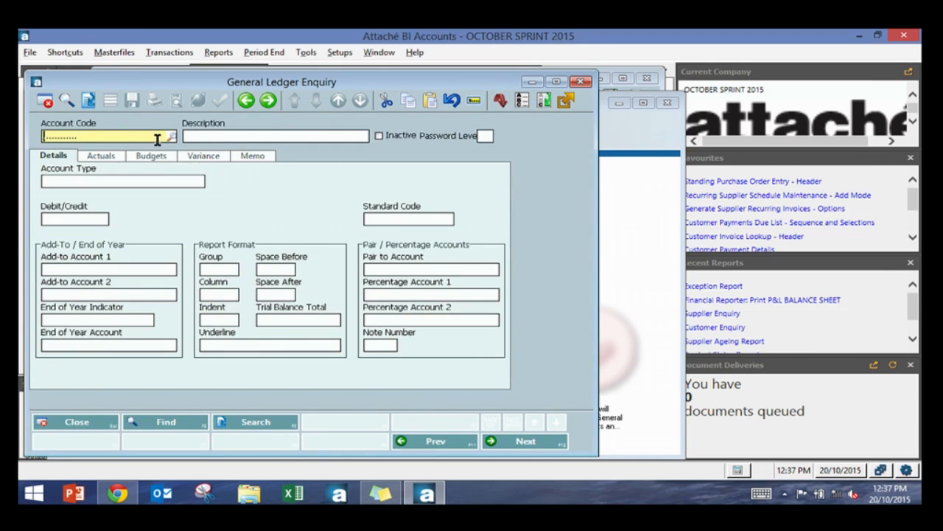
pyautogui.click(171, 136)
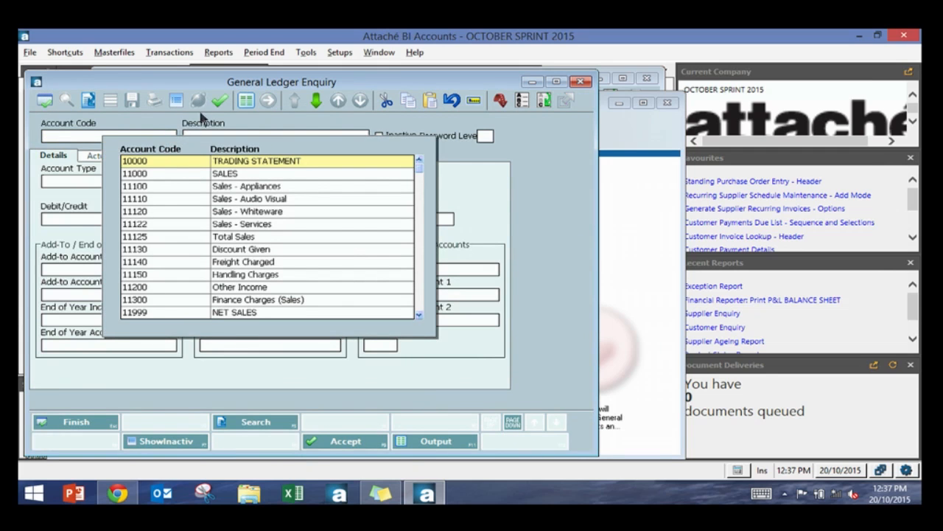
# Step: Output a general ledger master listing of a selected range of accounts including the AddToAcc1 column
pyautogui.click(251, 103)
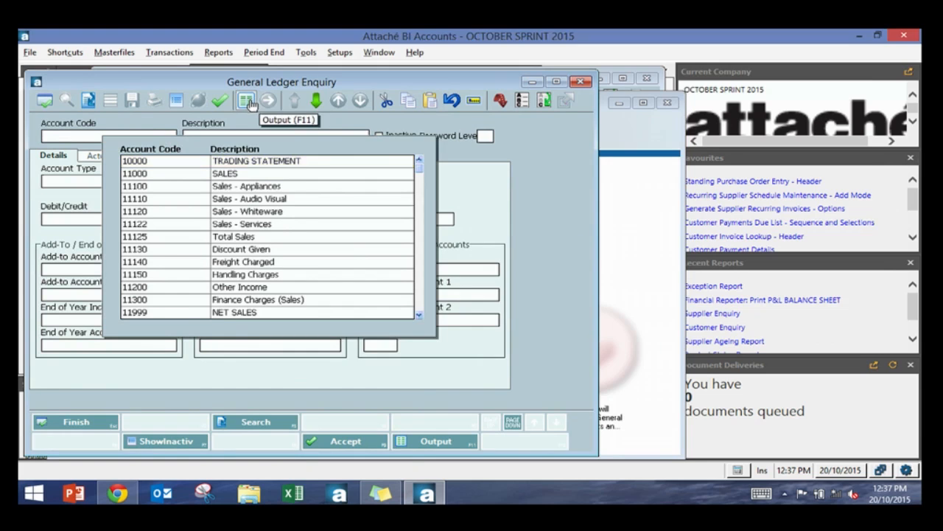
pyautogui.click(322, 137)
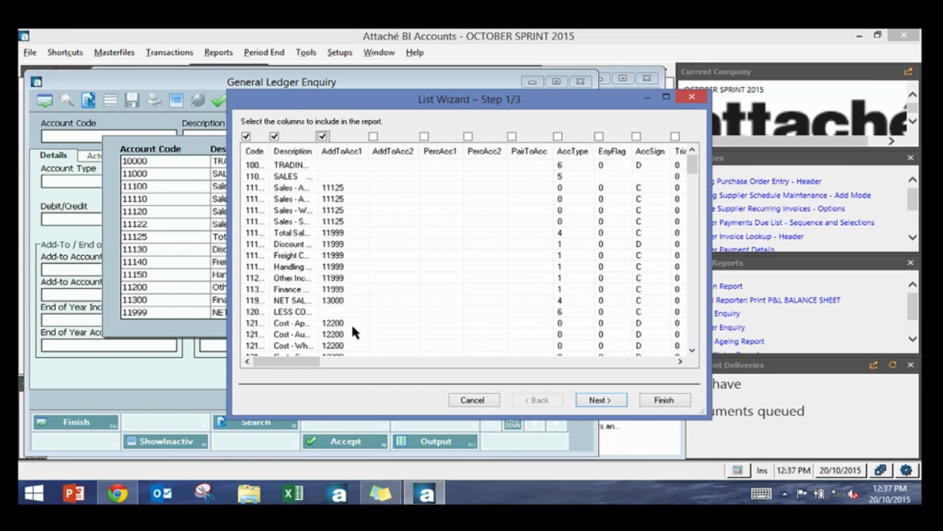
pyautogui.moveTo(311, 363); pyautogui.dragTo(345, 366)
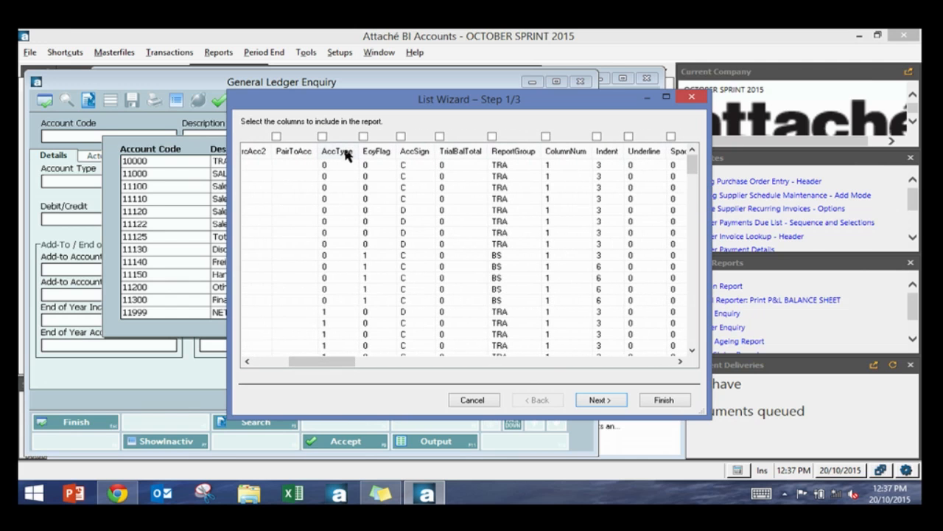
pyautogui.moveTo(331, 361); pyautogui.dragTo(313, 366)
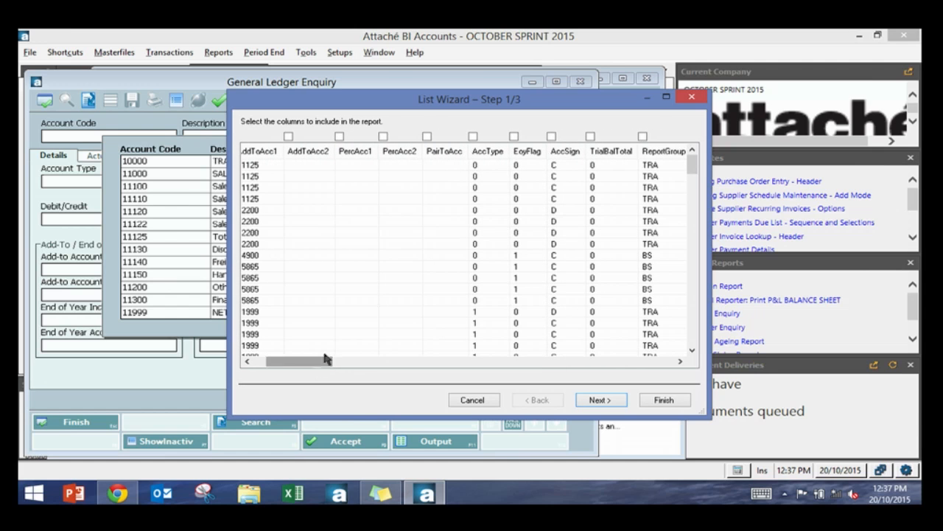
pyautogui.click(501, 167)
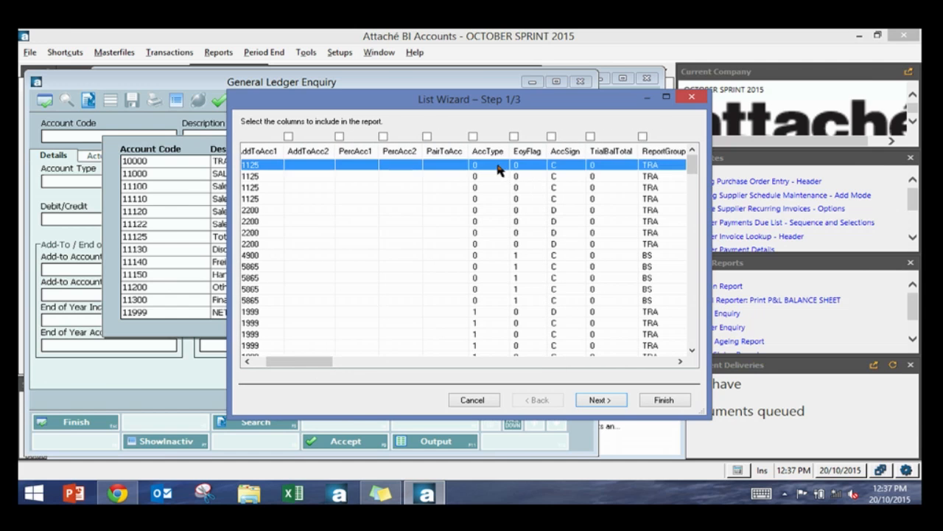
pyautogui.keyDown('shift'); pyautogui.click(496, 300); pyautogui.keyUp('shift')
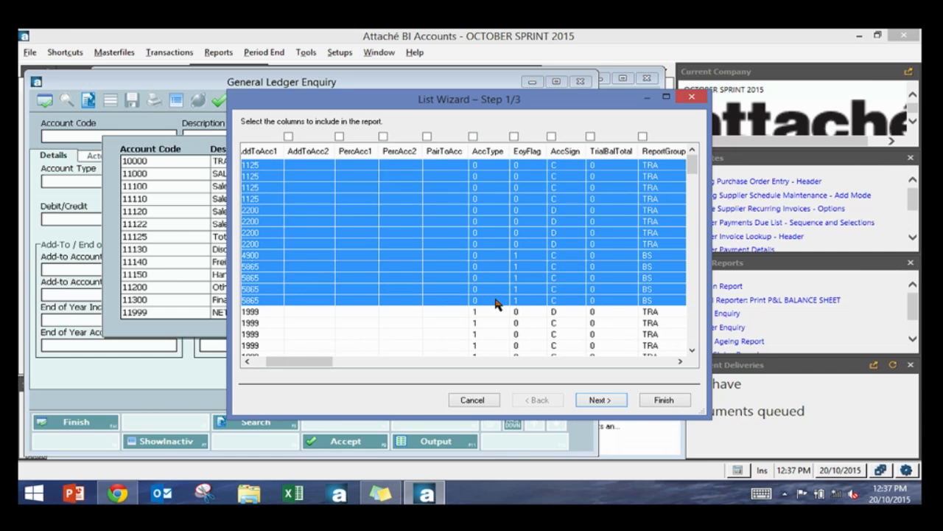
pyautogui.click(601, 399)
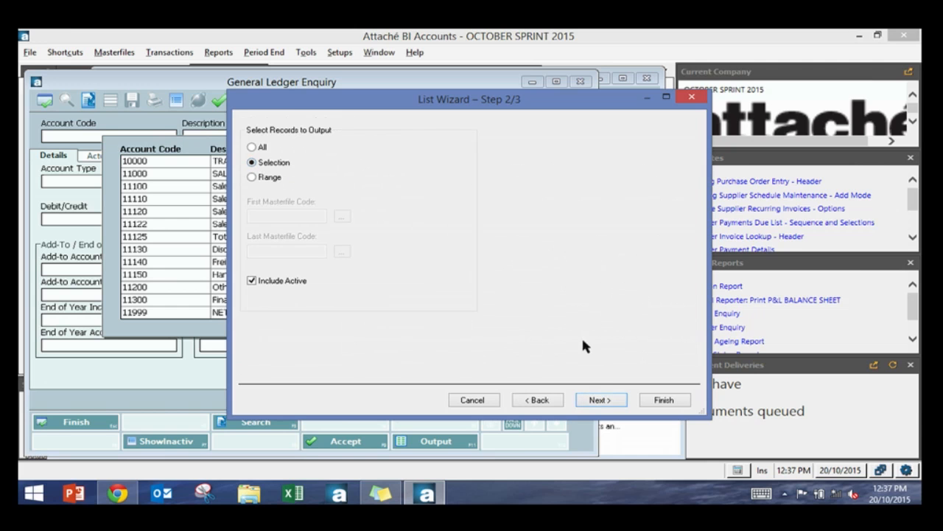
pyautogui.click(601, 399)
pyautogui.click(660, 399)
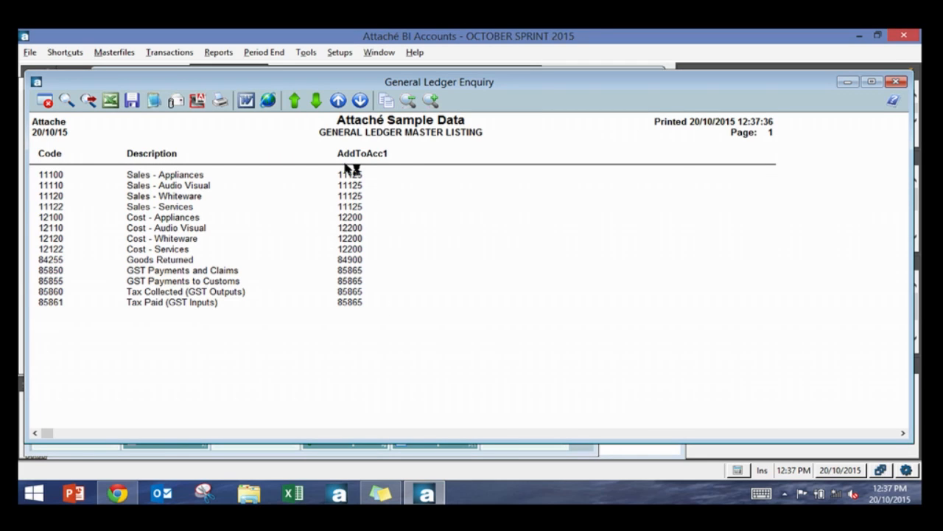
pyautogui.press('Escape')
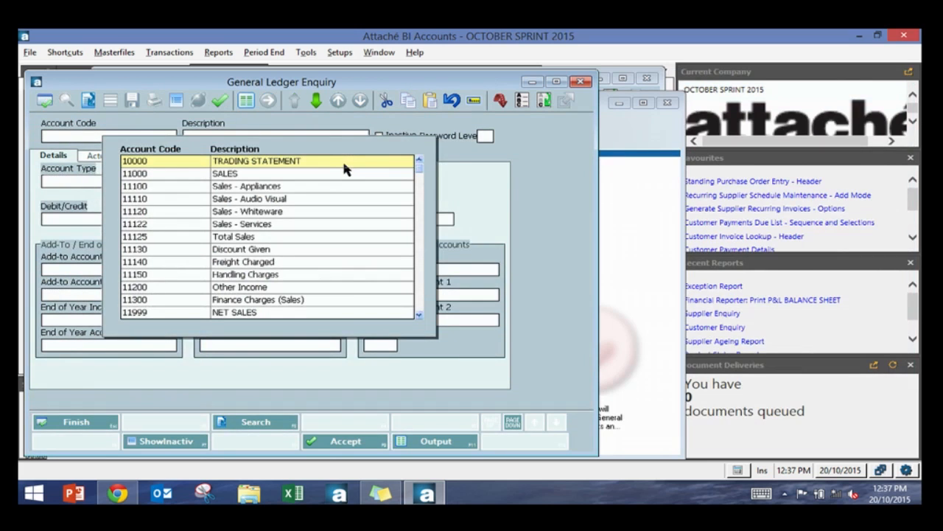
pyautogui.click(253, 101)
pyautogui.click(335, 255)
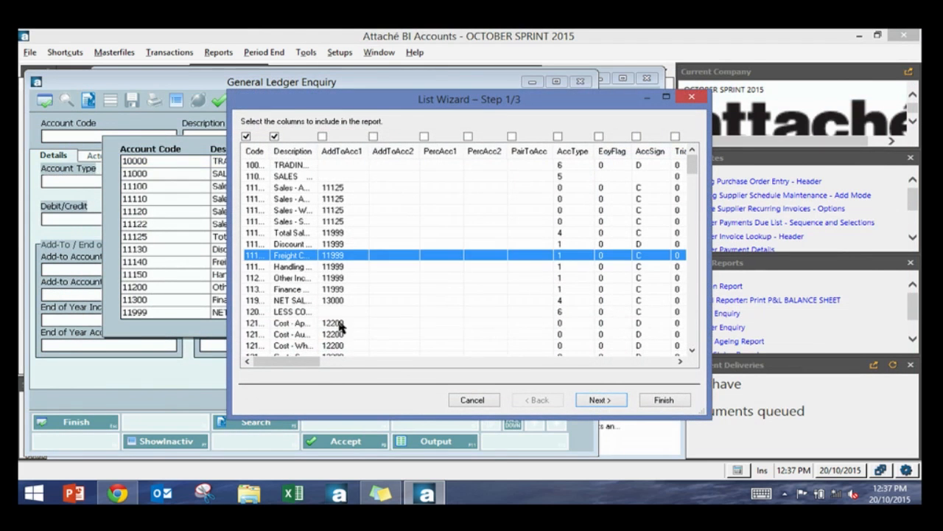
pyautogui.keyDown('ctrl'); pyautogui.click(343, 323); pyautogui.keyUp('ctrl')
pyautogui.keyDown('ctrl'); pyautogui.click(343, 345); pyautogui.keyUp('ctrl')
pyautogui.keyDown('ctrl'); pyautogui.click(336, 277); pyautogui.keyUp('ctrl')
pyautogui.keyDown('ctrl'); pyautogui.click(332, 211); pyautogui.keyUp('ctrl')
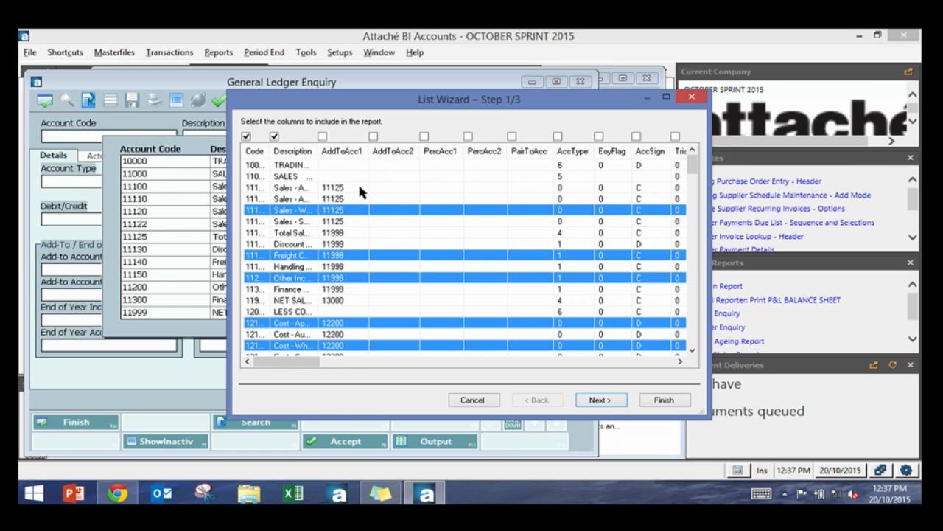
pyautogui.click(451, 401)
pyautogui.press('Escape')
pyautogui.press('Escape')
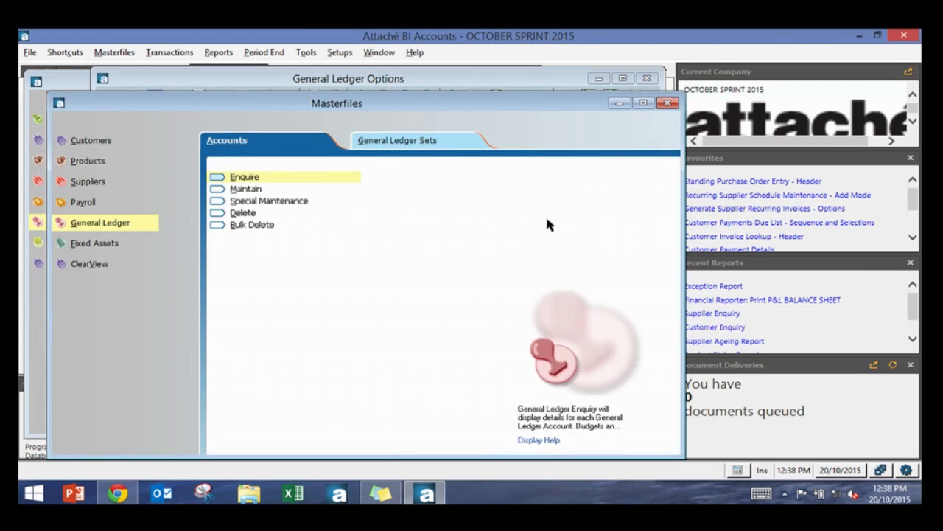
pyautogui.press('Escape')
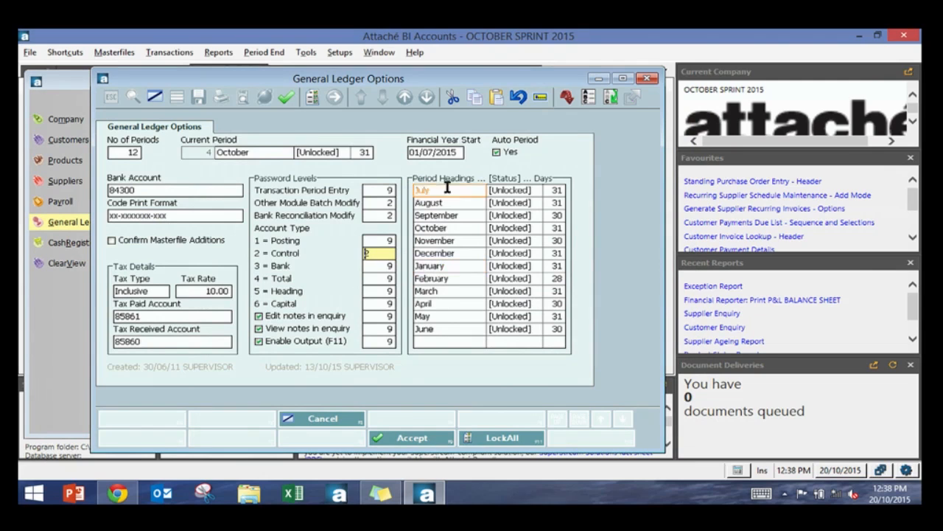
# Step: Lock all accounting periods in the general ledger options
pyautogui.click(471, 190)
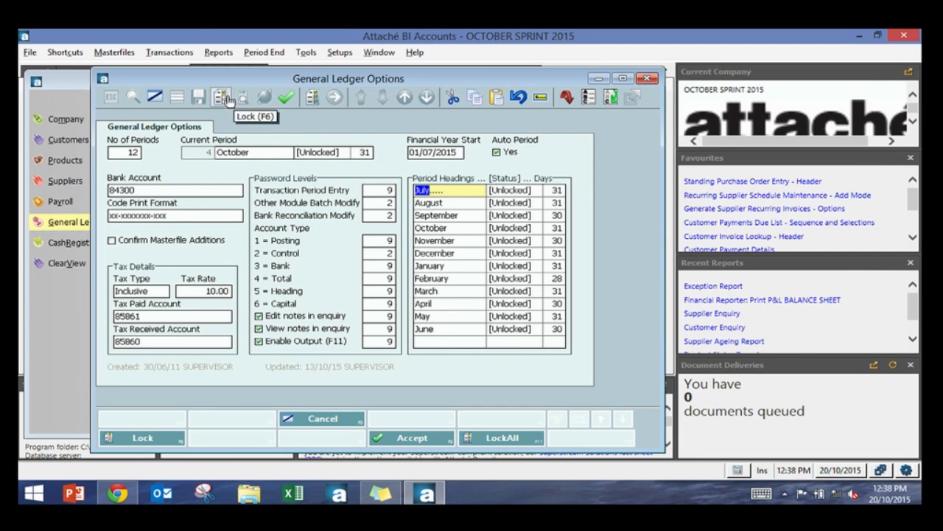
pyautogui.click(317, 105)
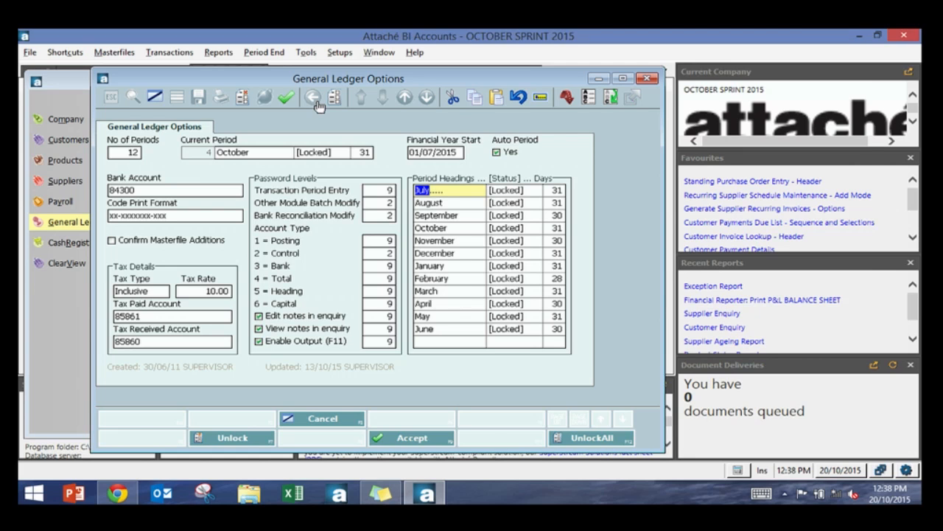
# Step: Unlock the October period, then unlock all accounting periods
pyautogui.click(434, 254)
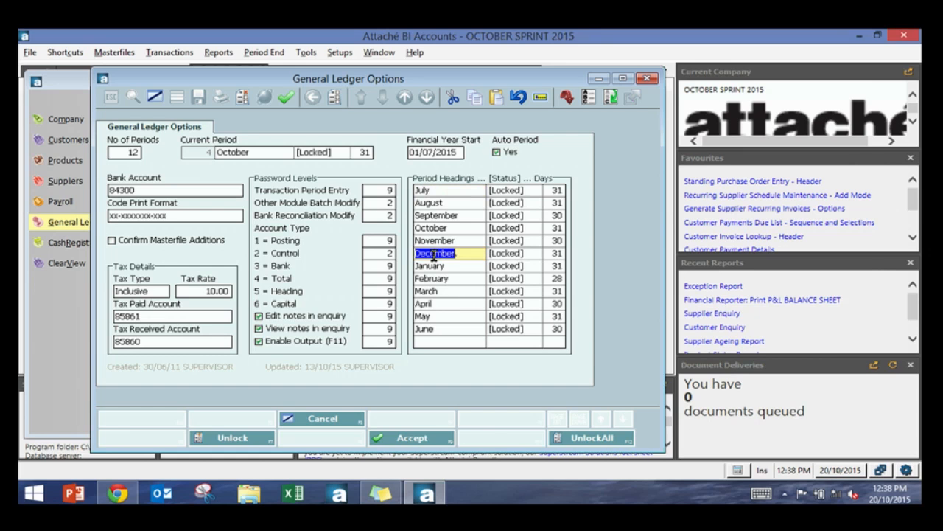
pyautogui.click(452, 230)
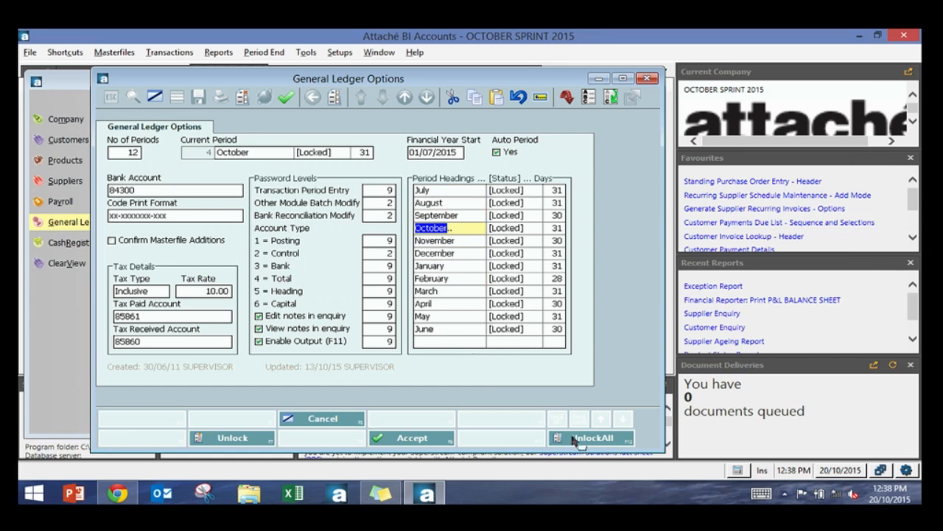
pyautogui.click(217, 438)
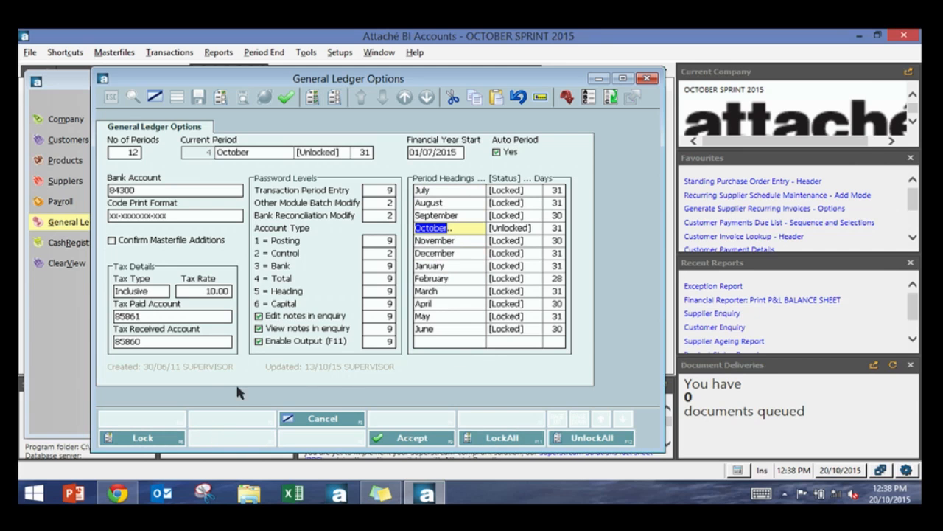
pyautogui.click(473, 233)
pyautogui.click(572, 442)
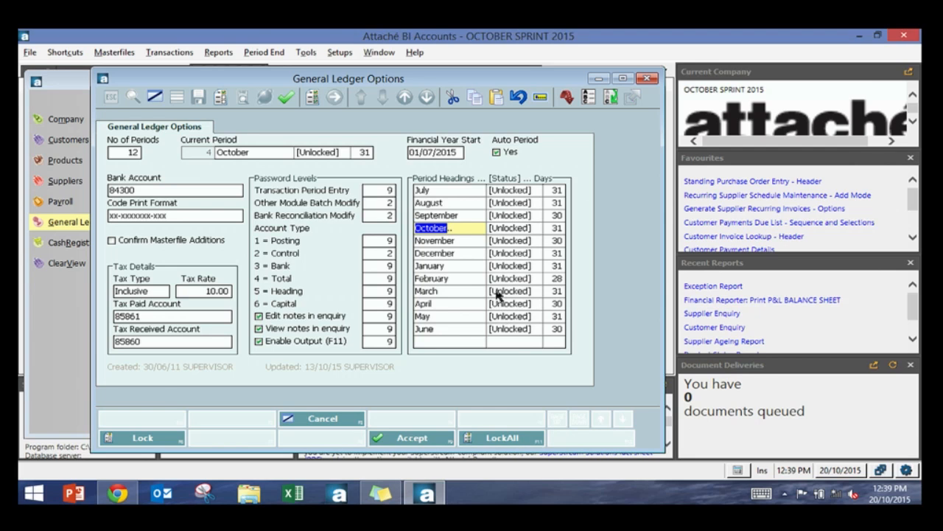
# Step: Accept the general ledger options and close the options window
pyautogui.click(453, 253)
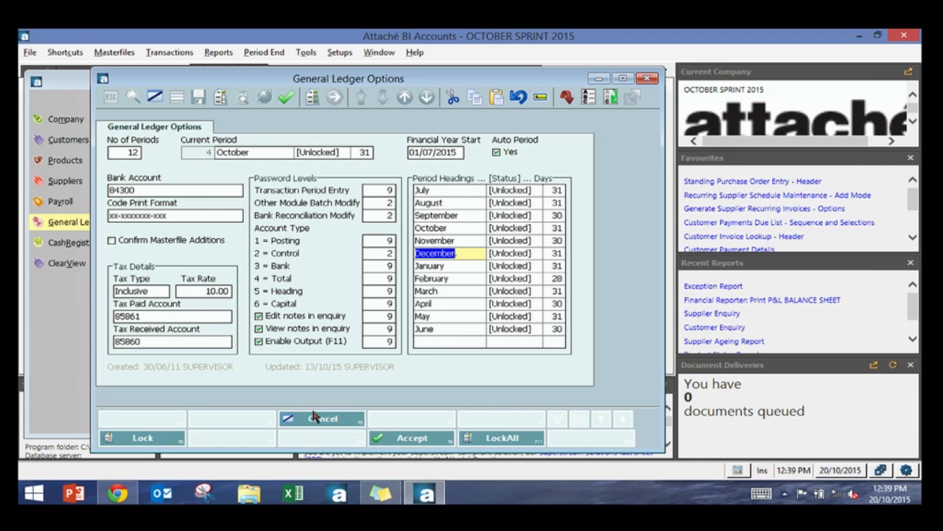
pyautogui.click(435, 445)
pyautogui.click(317, 418)
pyautogui.click(182, 418)
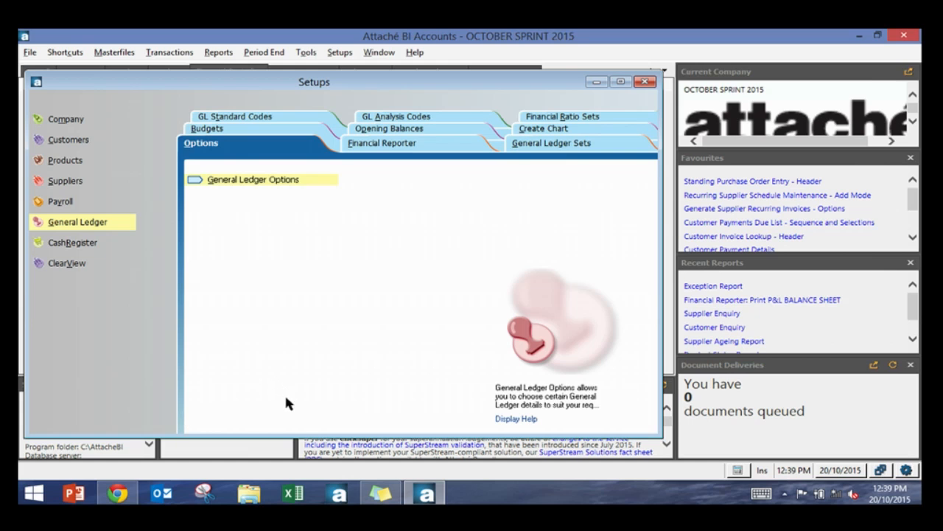
# Step: Open the supervisor's user preferences, accept them and close the window
pyautogui.press('Escape')
pyautogui.click(29, 52)
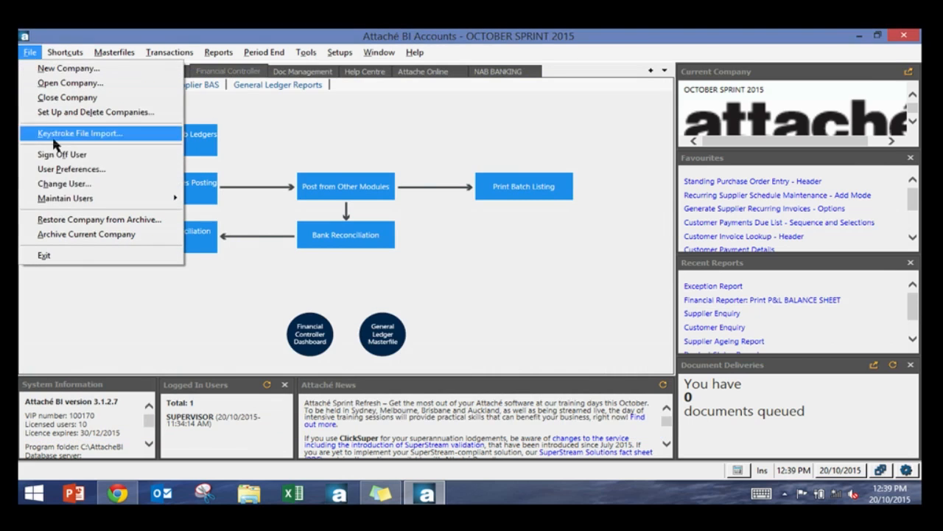
pyautogui.click(67, 169)
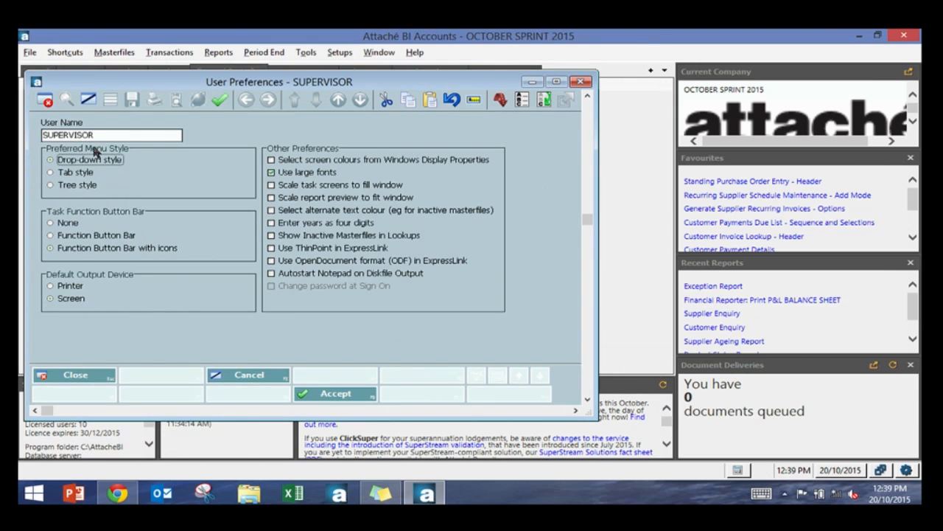
pyautogui.click(220, 99)
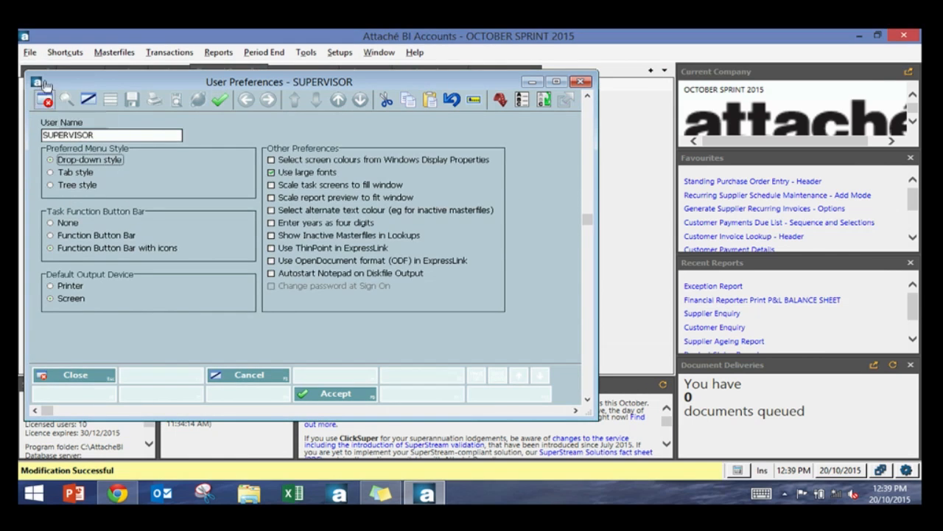
pyautogui.press('Escape')
# Step: Close the current company and reopen OCTOBER SPRINT 2015
pyautogui.click(29, 53)
pyautogui.click(73, 84)
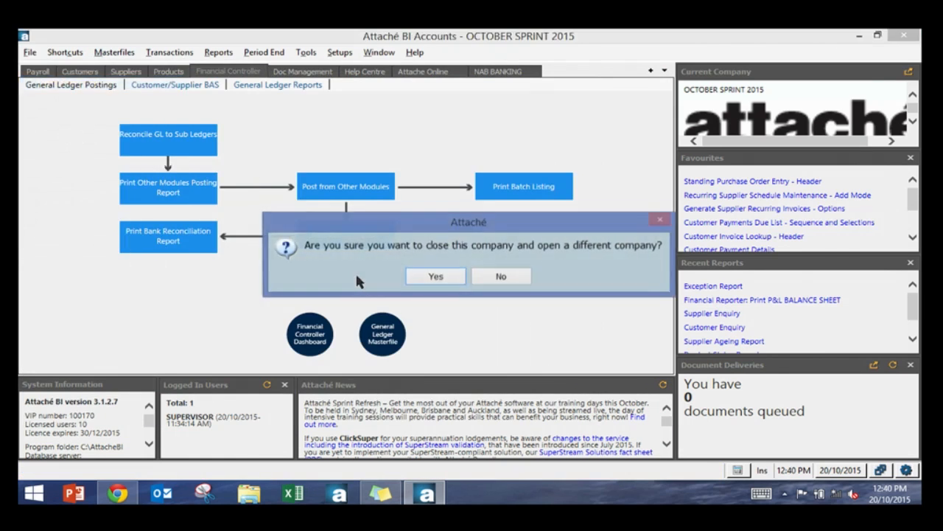
pyautogui.click(428, 277)
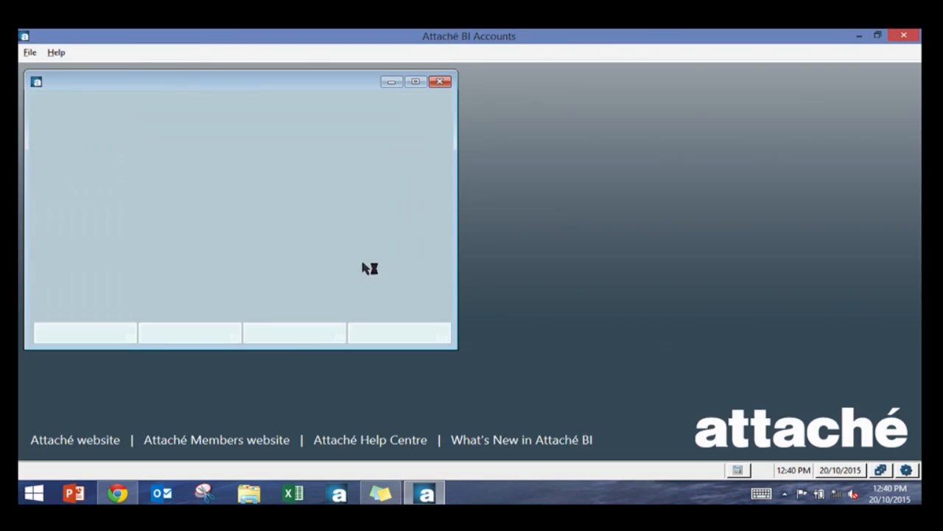
pyautogui.click(279, 332)
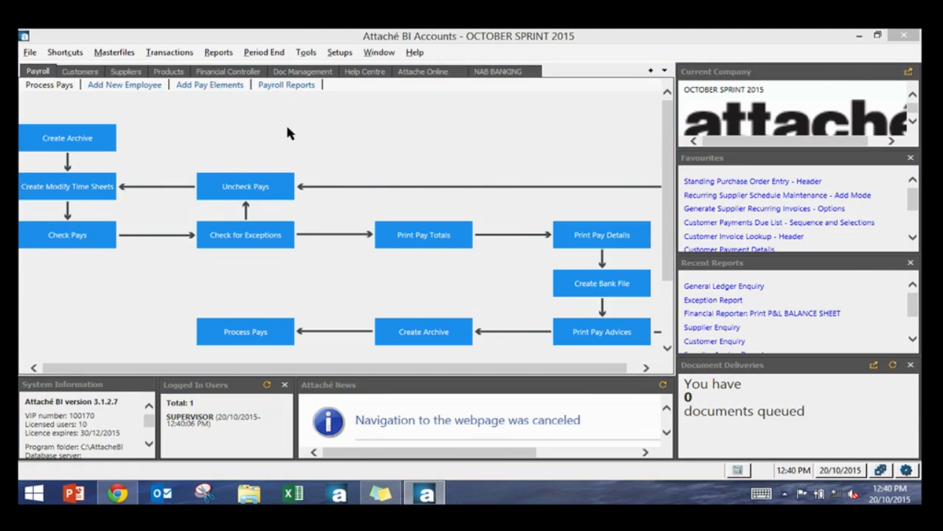
# Step: Open the company tax options, accept the tax codes and close the window
pyautogui.click(338, 53)
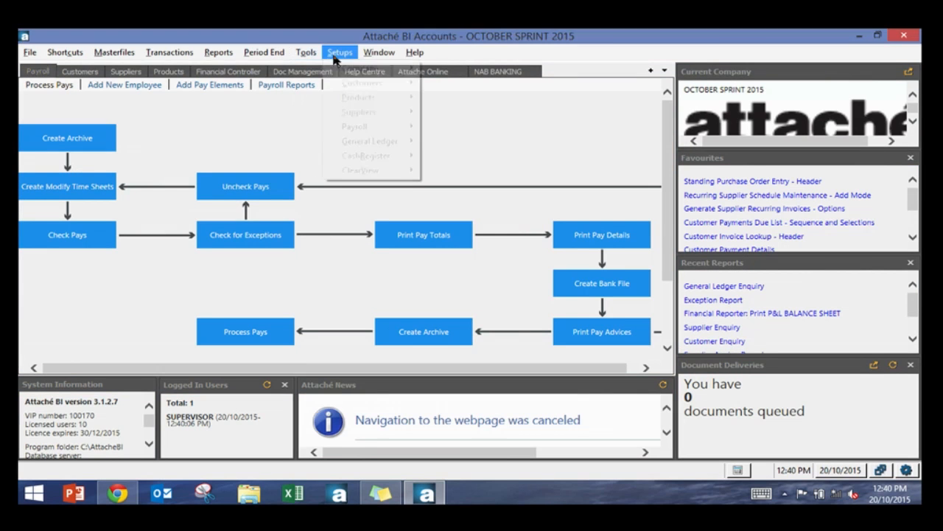
pyautogui.moveTo(354, 68)
pyautogui.moveTo(304, 69)
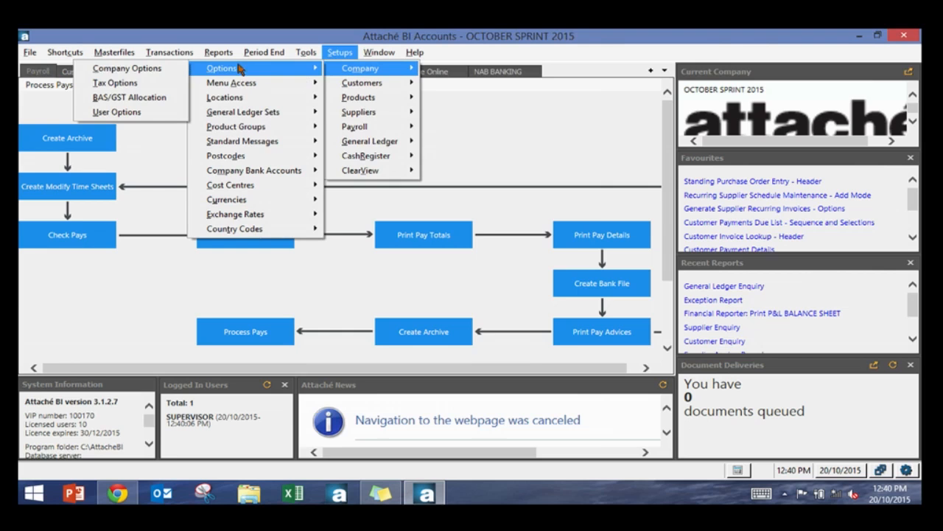
pyautogui.click(172, 82)
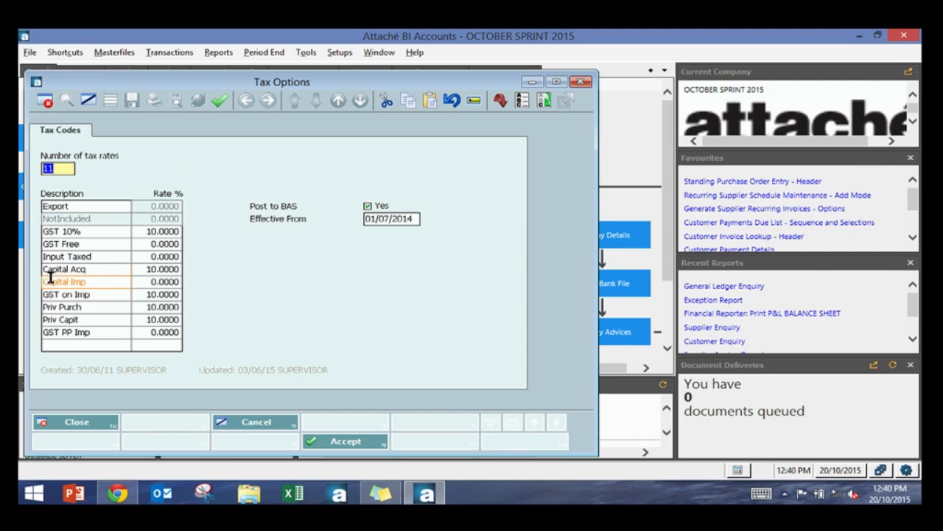
pyautogui.click(53, 167)
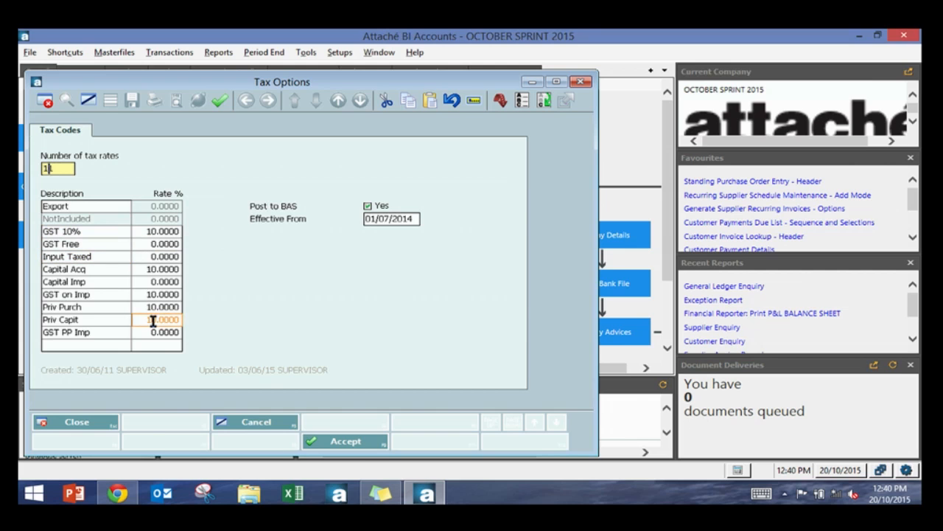
pyautogui.click(355, 443)
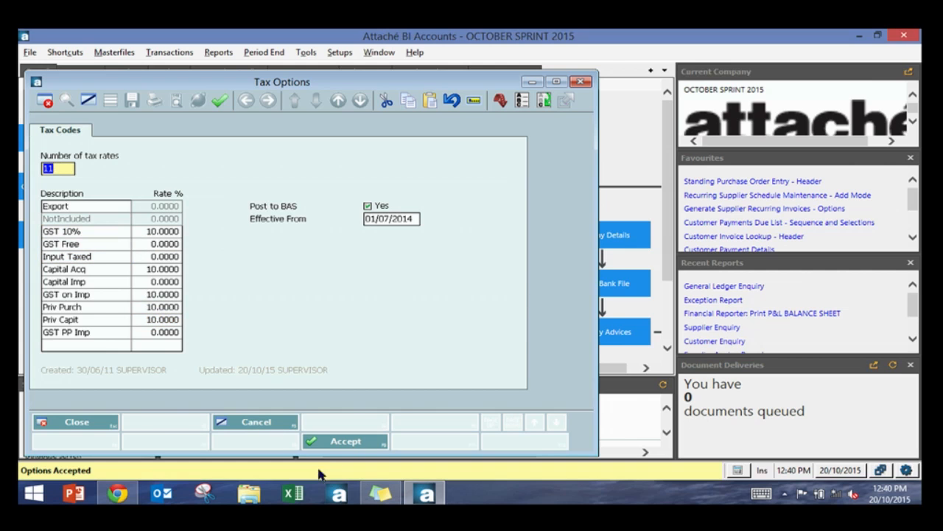
pyautogui.click(58, 423)
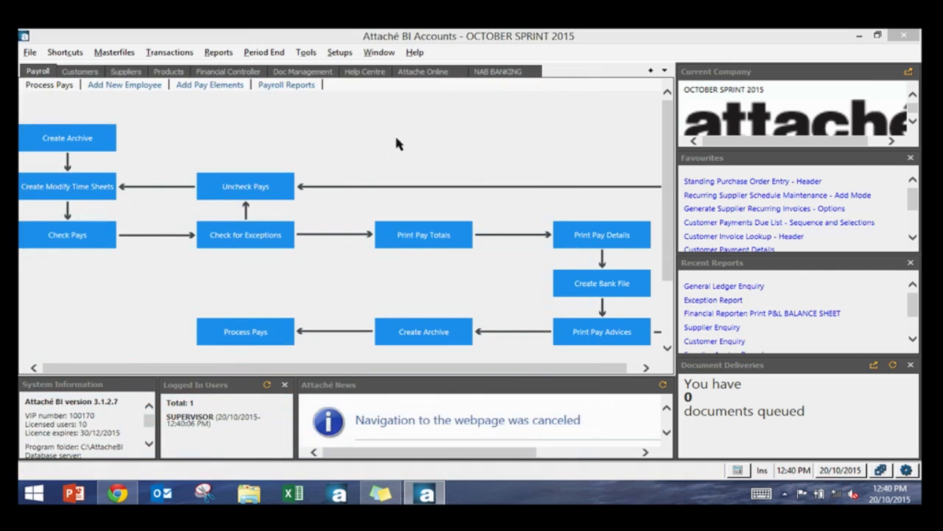
# Step: Open the BAS/GST allocation setup and review the accounting method and reporting method choices
pyautogui.click(339, 52)
pyautogui.moveTo(338, 71)
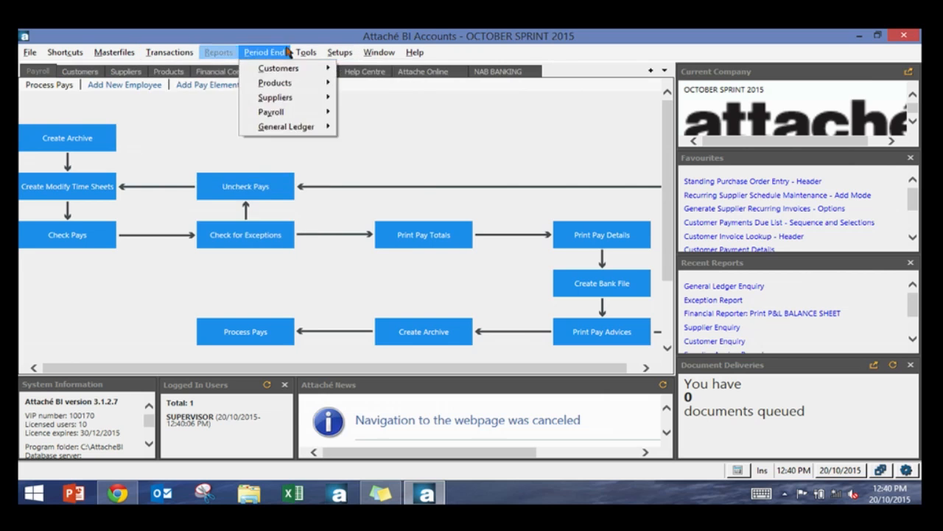
pyautogui.moveTo(302, 89)
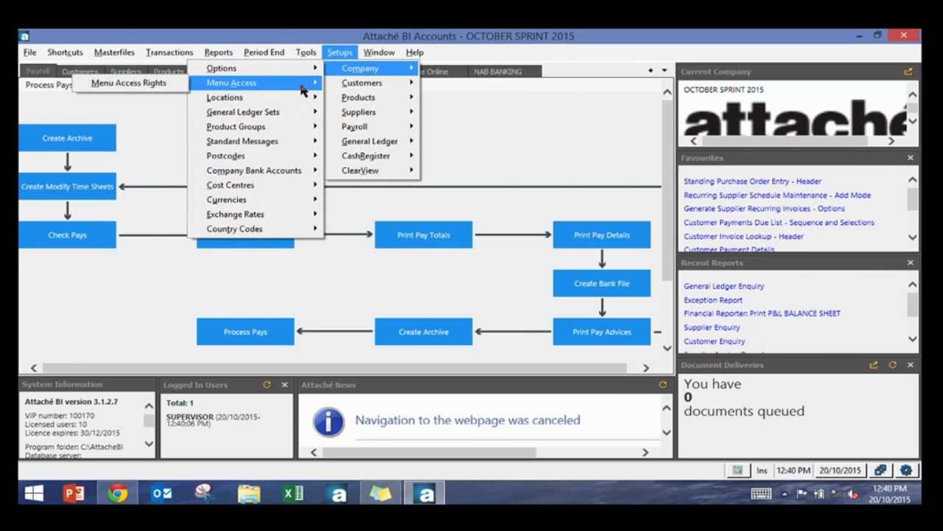
pyautogui.moveTo(236, 67)
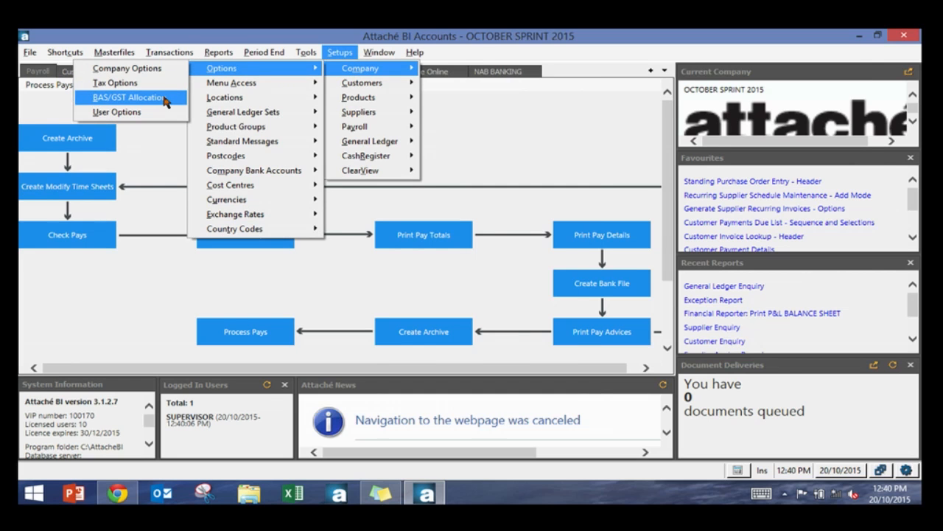
pyautogui.click(164, 98)
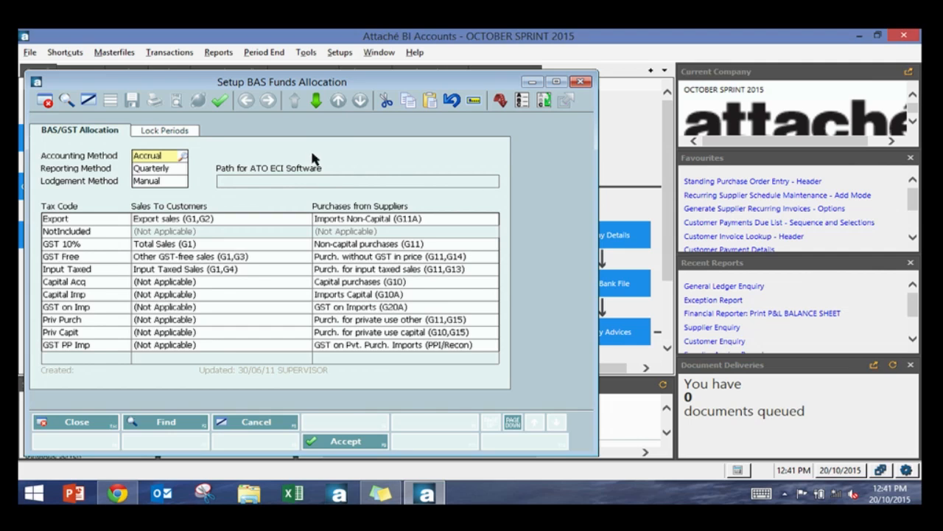
pyautogui.click(183, 156)
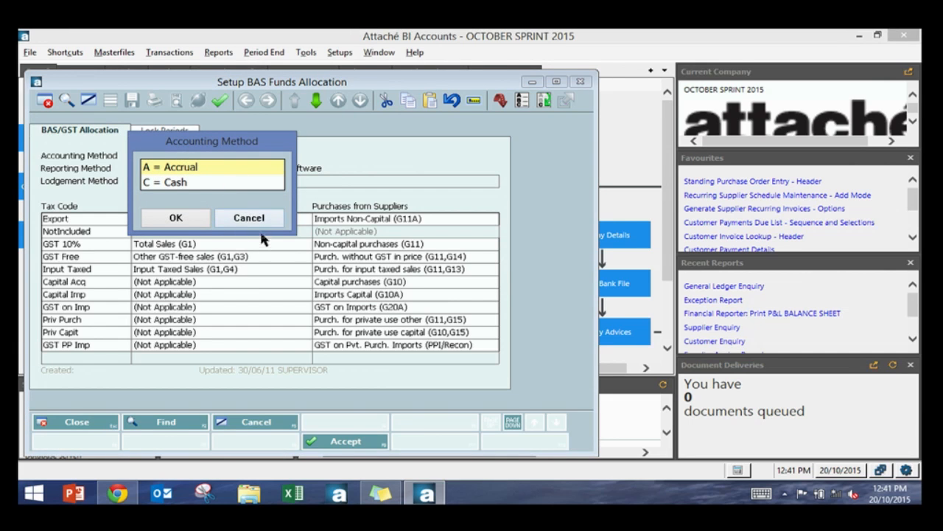
pyautogui.click(254, 222)
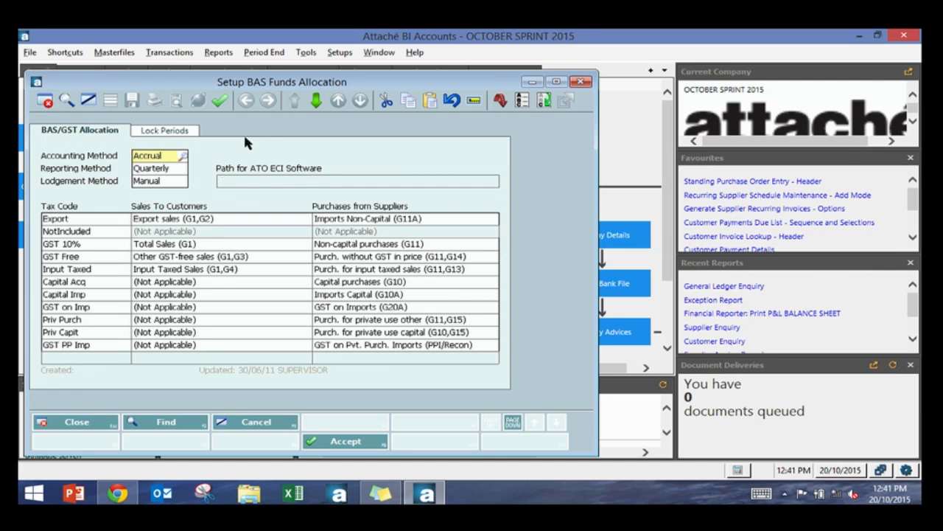
pyautogui.click(188, 168)
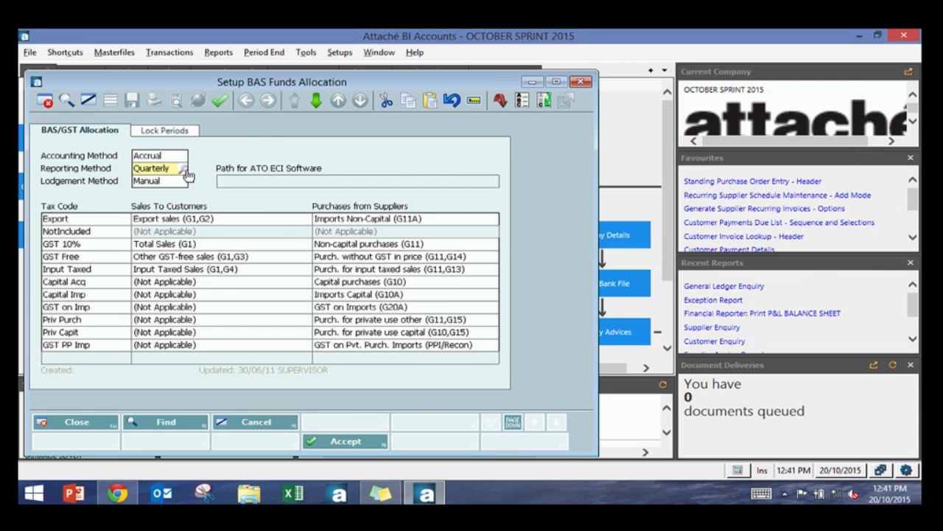
pyautogui.click(186, 171)
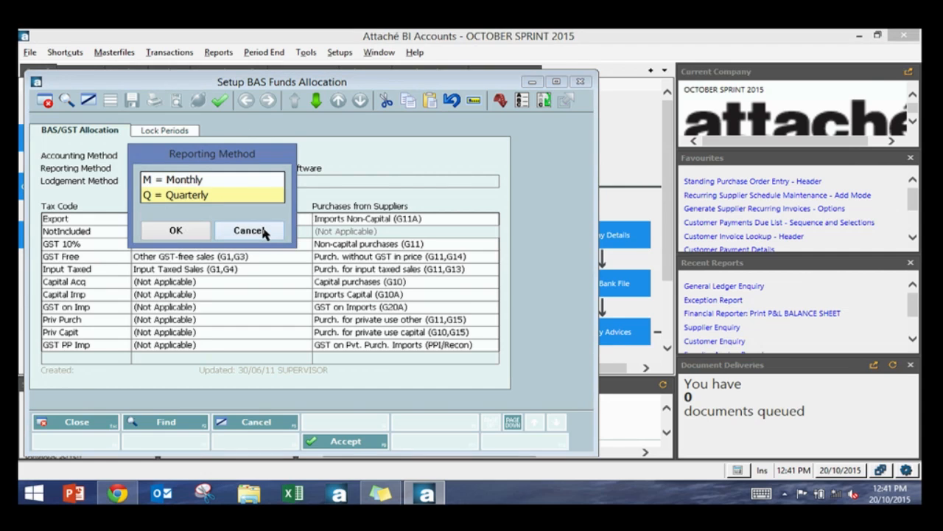
pyautogui.click(263, 231)
# Step: Confirm the quarterly reporting method and review the Sales To Customers BAS allocations for the tax codes
pyautogui.click(168, 181)
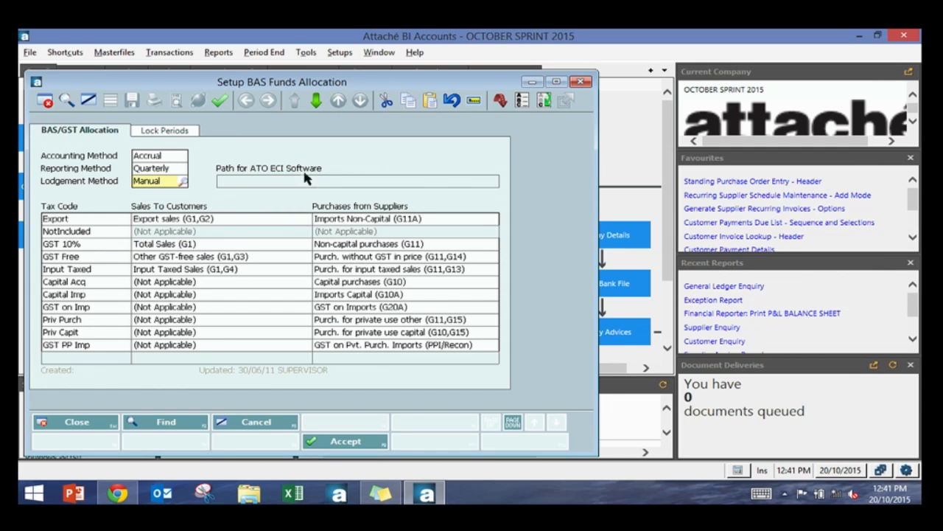
pyautogui.click(227, 219)
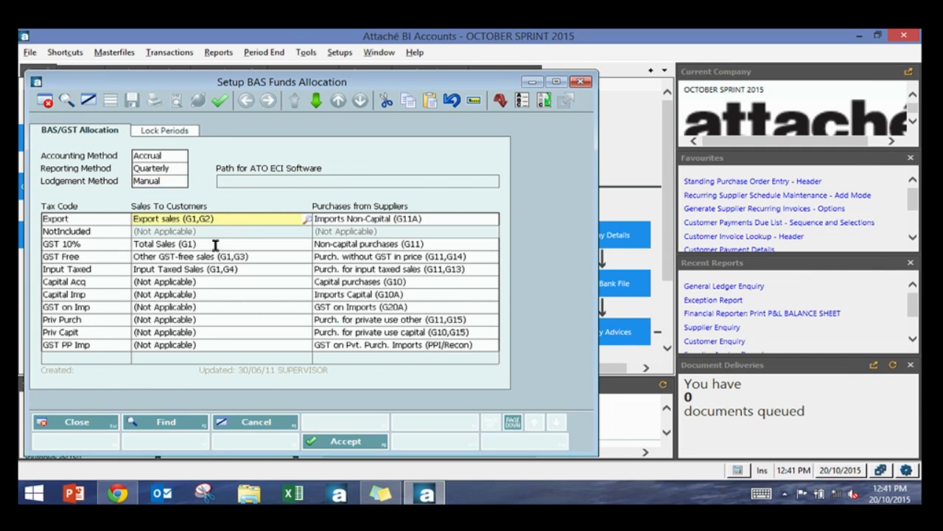
pyautogui.click(307, 219)
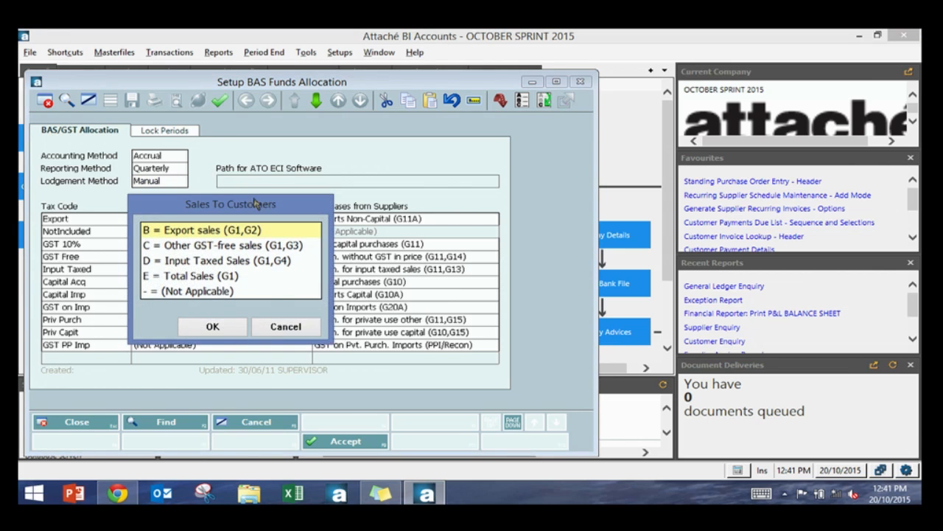
pyautogui.click(285, 328)
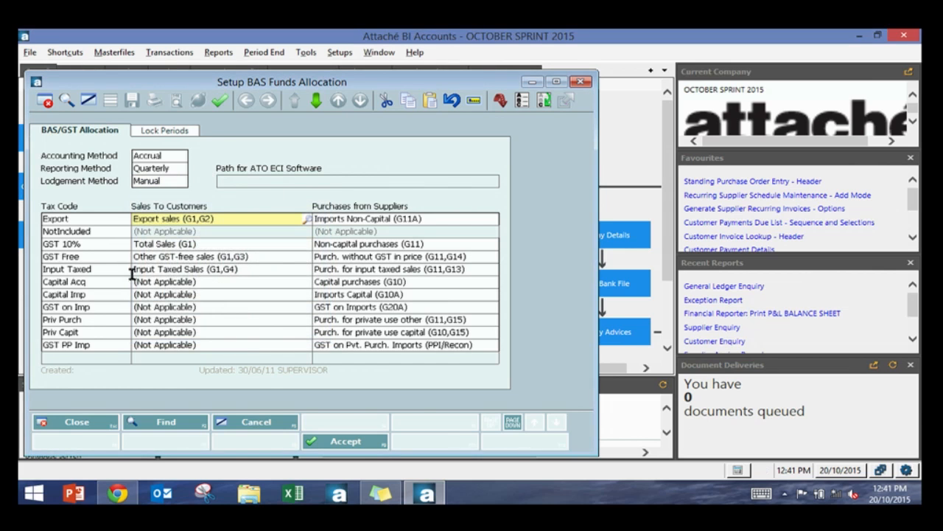
pyautogui.click(188, 257)
pyautogui.click(194, 245)
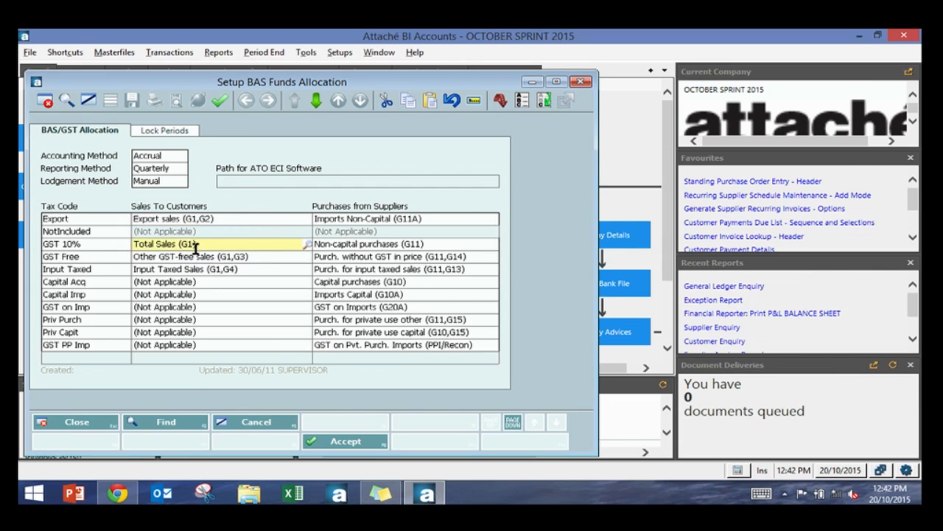
pyautogui.click(205, 218)
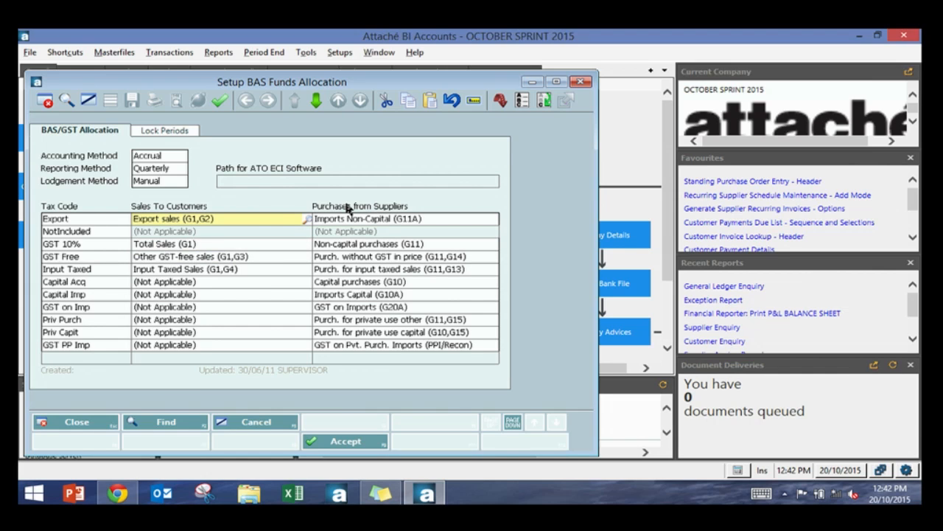
# Step: Browse the lockable BAS periods on the Lock Periods tab, then close the BAS funds allocation setup
pyautogui.click(186, 131)
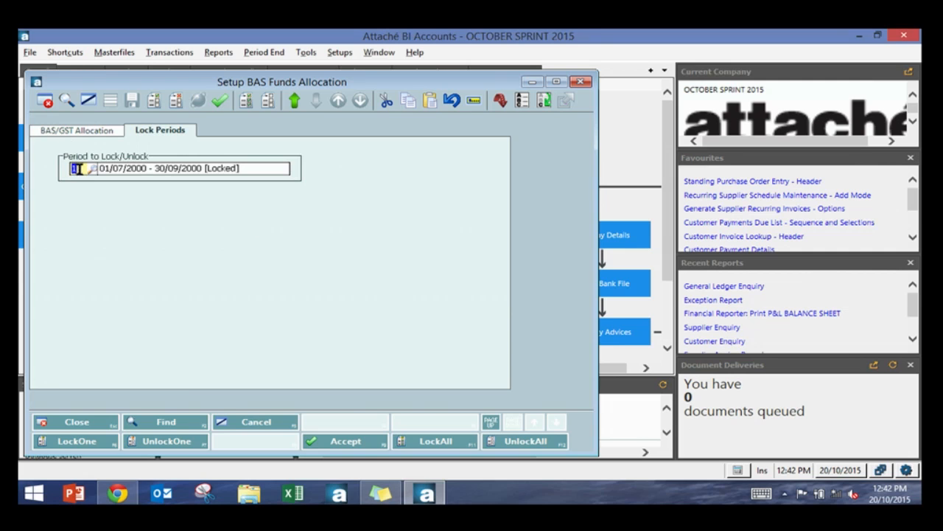
pyautogui.click(94, 172)
pyautogui.press('Down')
pyautogui.press('Down')
pyautogui.press('Down')
pyautogui.press('Down')
pyautogui.press('Down')
pyautogui.press('Down')
pyautogui.press('Down')
pyautogui.press('Down')
pyautogui.press('Down')
pyautogui.press('Down')
pyautogui.press('Down')
pyautogui.press('Down')
pyautogui.press('Down')
pyautogui.press('Down')
pyautogui.press('Down')
pyautogui.press('Down')
pyautogui.press('Down')
pyautogui.press('Down')
pyautogui.press('Down')
pyautogui.press('Down')
pyautogui.press('Down')
pyautogui.press('Down')
pyautogui.press('Down')
pyautogui.press('Down')
pyautogui.press('Down')
pyautogui.press('Down')
pyautogui.press('Down')
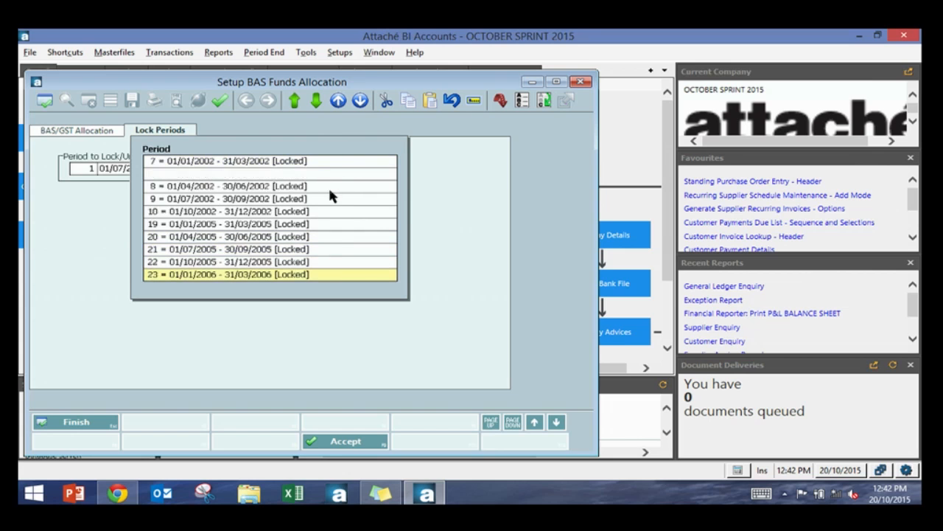
pyautogui.press('Down')
pyautogui.press('Down')
pyautogui.press('Down')
pyautogui.press('Down')
pyautogui.press('Down')
pyautogui.press('Down')
pyautogui.press('Down')
pyautogui.press('Down')
pyautogui.press('Down')
pyautogui.press('Down')
pyautogui.press('Down')
pyautogui.press('Down')
pyautogui.press('Down')
pyautogui.press('Down')
pyautogui.press('Down')
pyautogui.press('Down')
pyautogui.press('Up')
pyautogui.press('Up')
pyautogui.press('Up')
pyautogui.press('Up')
pyautogui.press('Up')
pyautogui.press('Down')
pyautogui.press('Down')
pyautogui.press('Down')
pyautogui.press('Down')
pyautogui.press('Down')
pyautogui.press('Down')
pyautogui.press('Down')
pyautogui.press('Down')
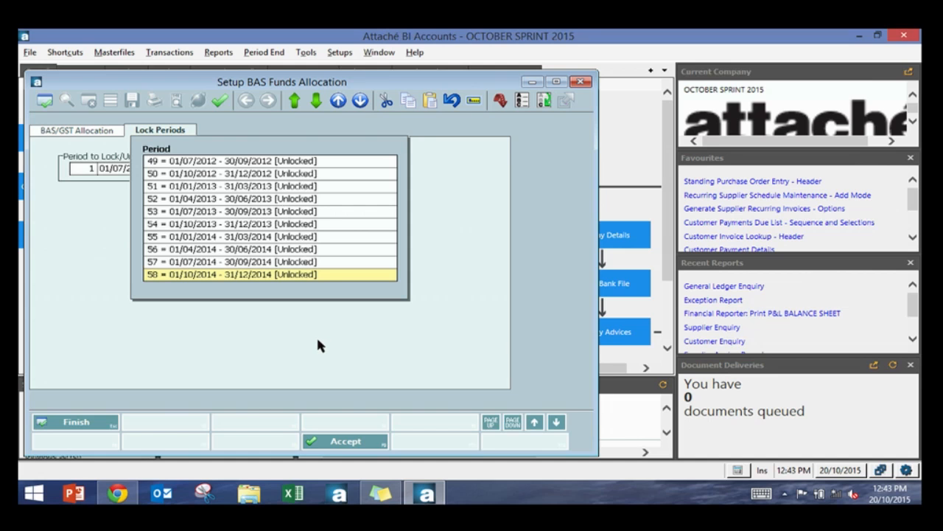
pyautogui.press('Escape')
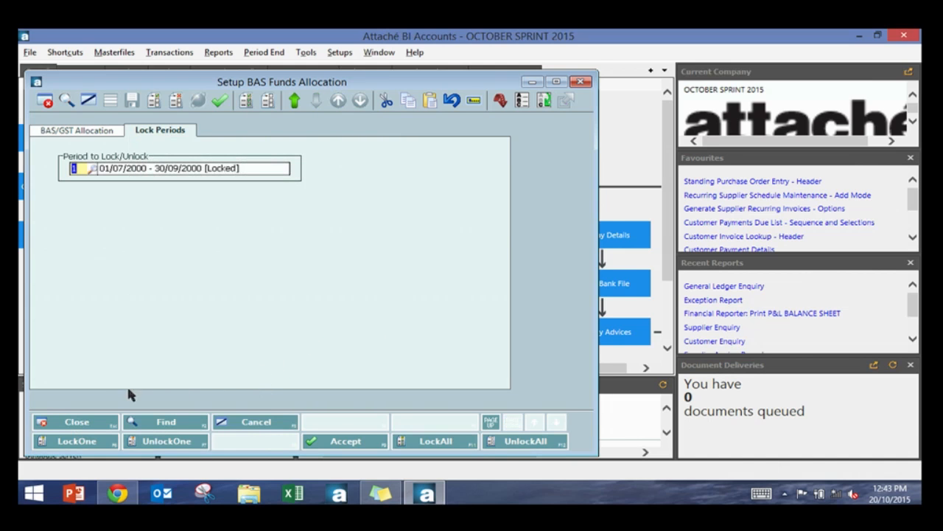
pyautogui.click(103, 426)
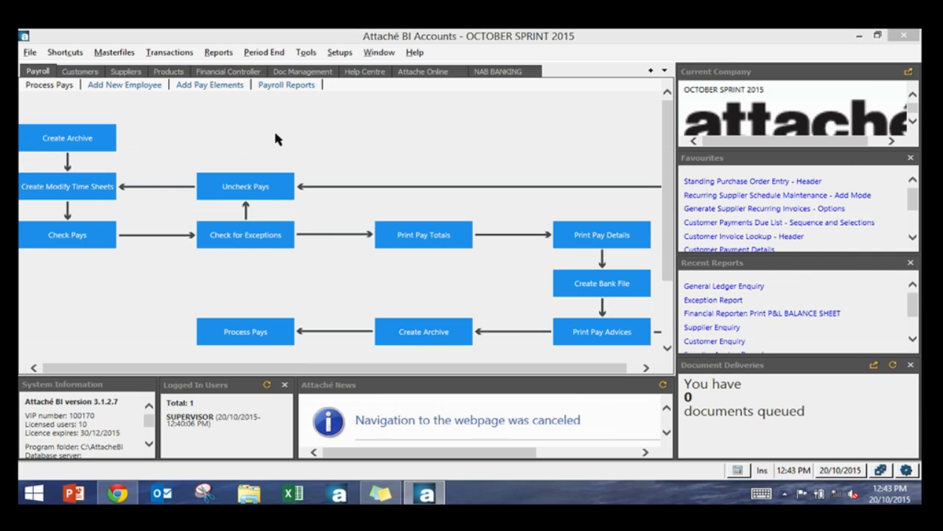
# Step: Print the general ledger posting list for the Customers module as unconsolidated transactions
pyautogui.click(209, 74)
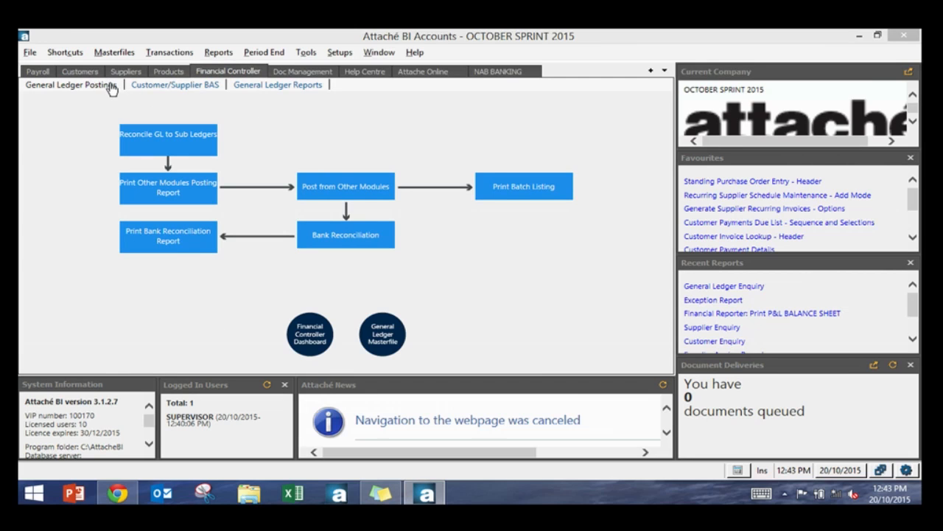
pyautogui.click(157, 89)
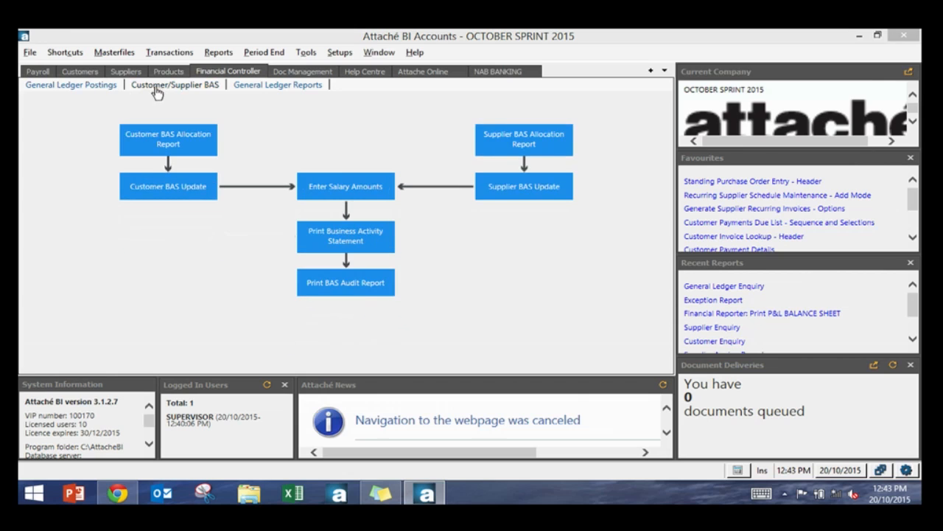
pyautogui.click(86, 90)
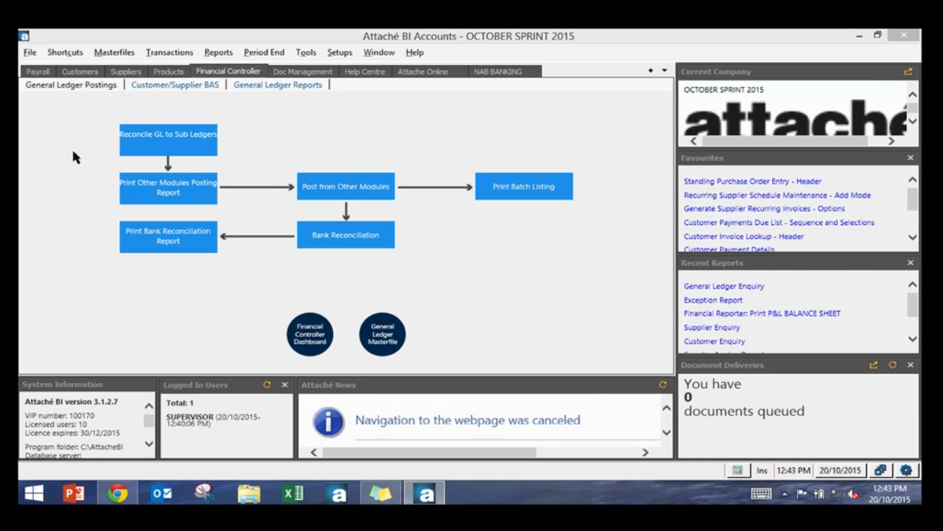
pyautogui.click(179, 195)
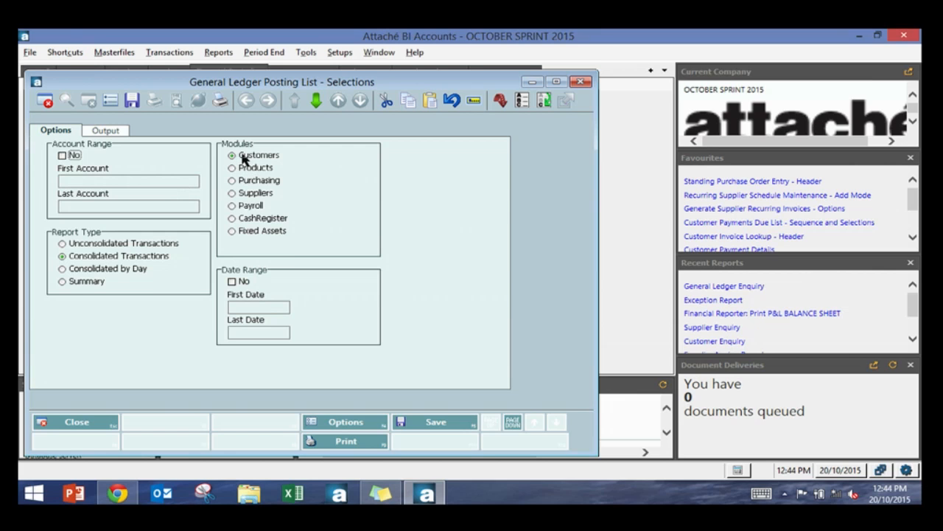
pyautogui.click(138, 248)
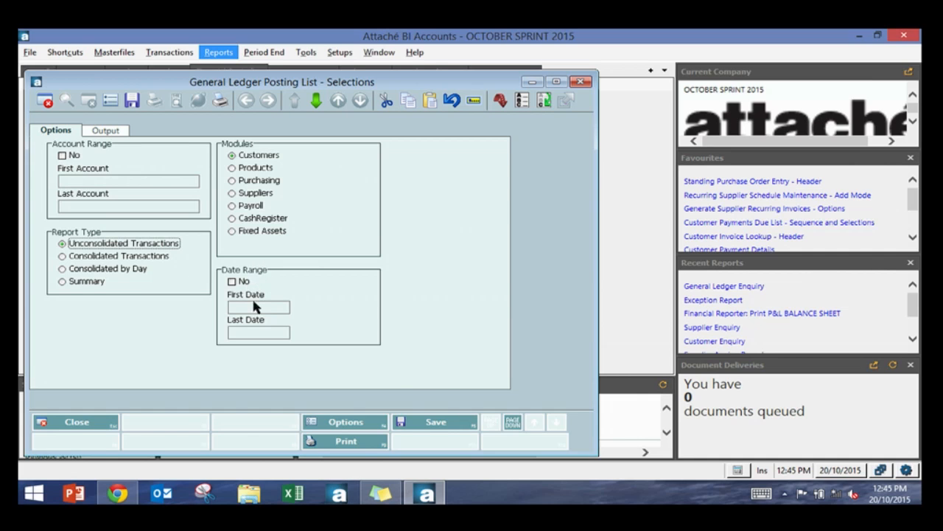
pyautogui.click(362, 446)
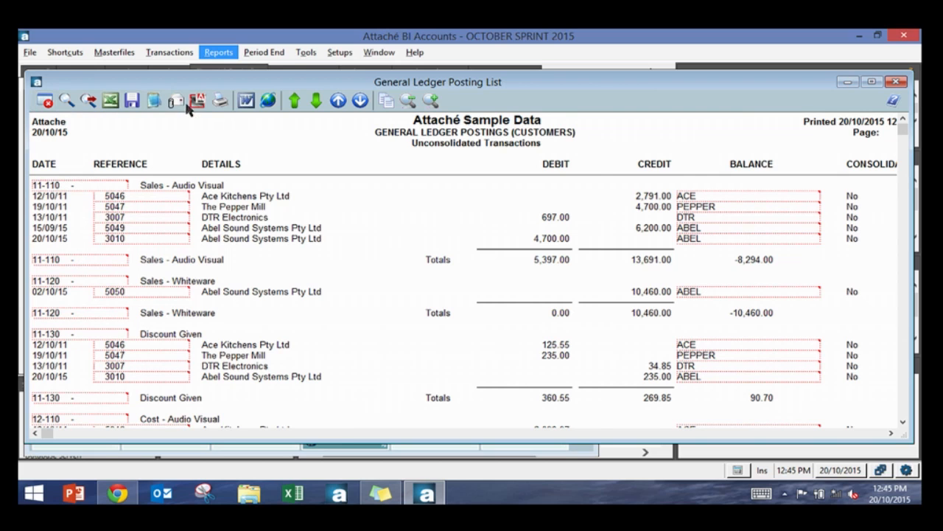
# Step: Reprint the customer general ledger posting list as consolidated transactions and scroll through it
pyautogui.click(46, 100)
pyautogui.click(107, 256)
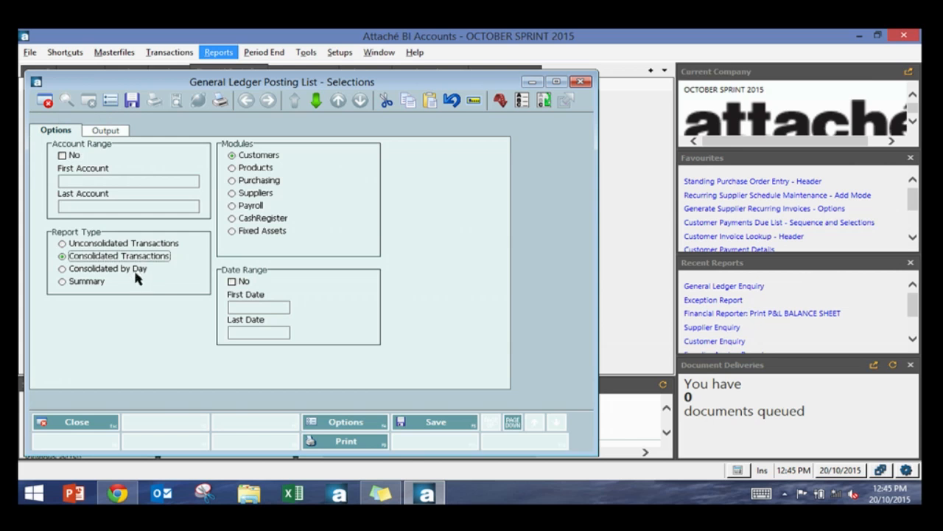
pyautogui.click(378, 441)
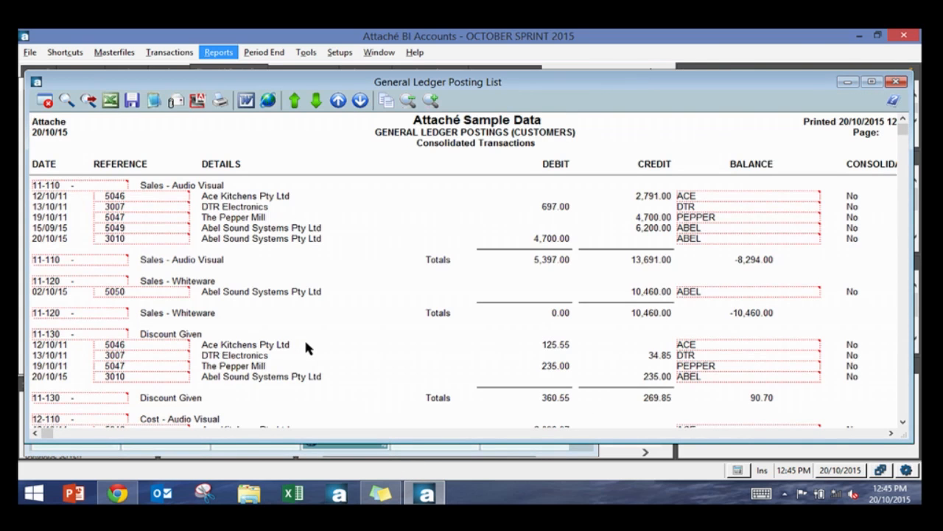
pyautogui.scroll(-5, 306, 343)
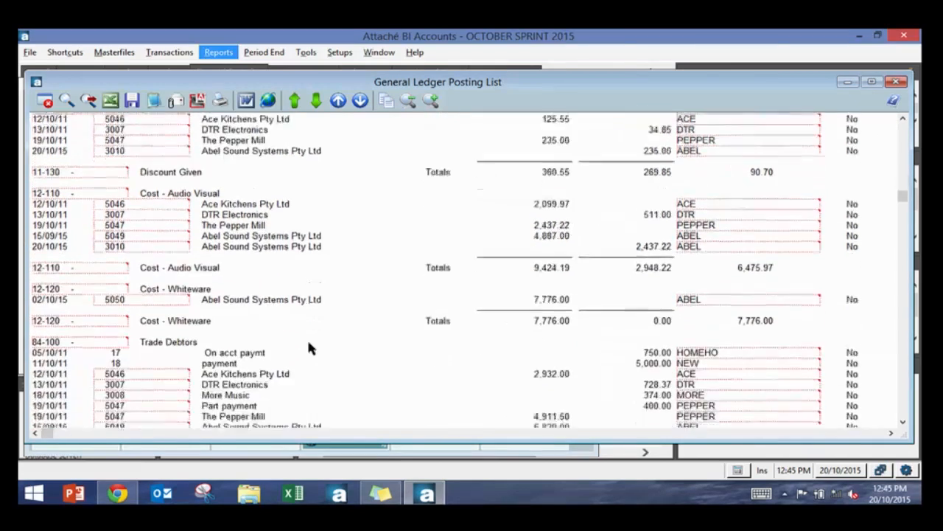
pyautogui.scroll(-5, 308, 343)
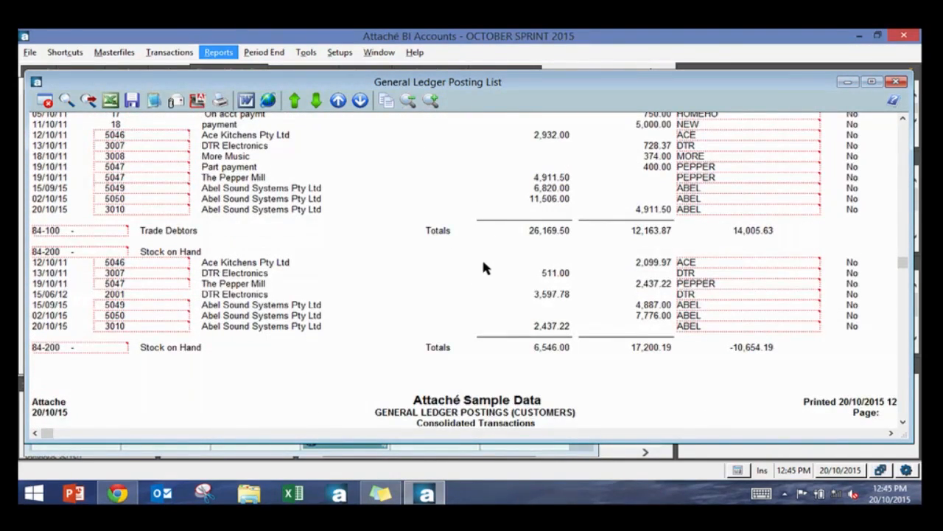
# Step: Close the posting report and the posting list selections window
pyautogui.press('Escape')
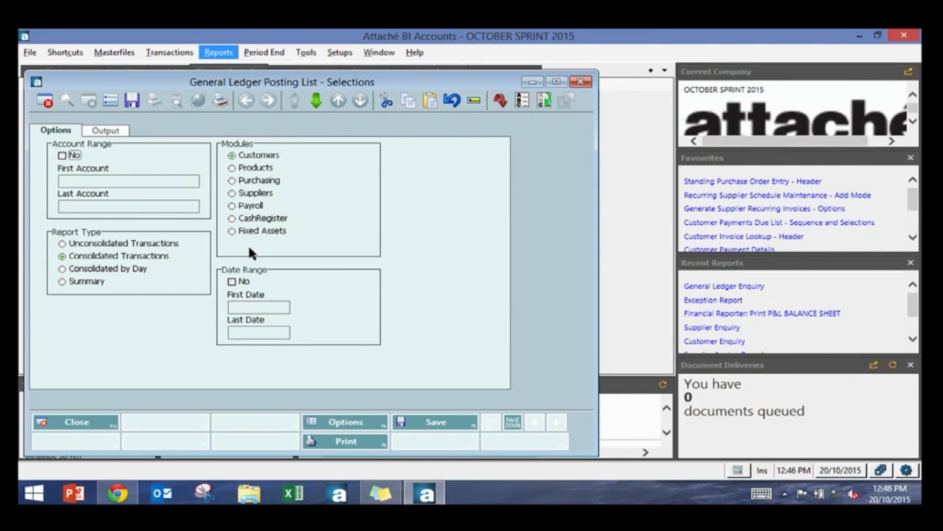
pyautogui.click(253, 168)
pyautogui.click(251, 182)
pyautogui.press('Escape')
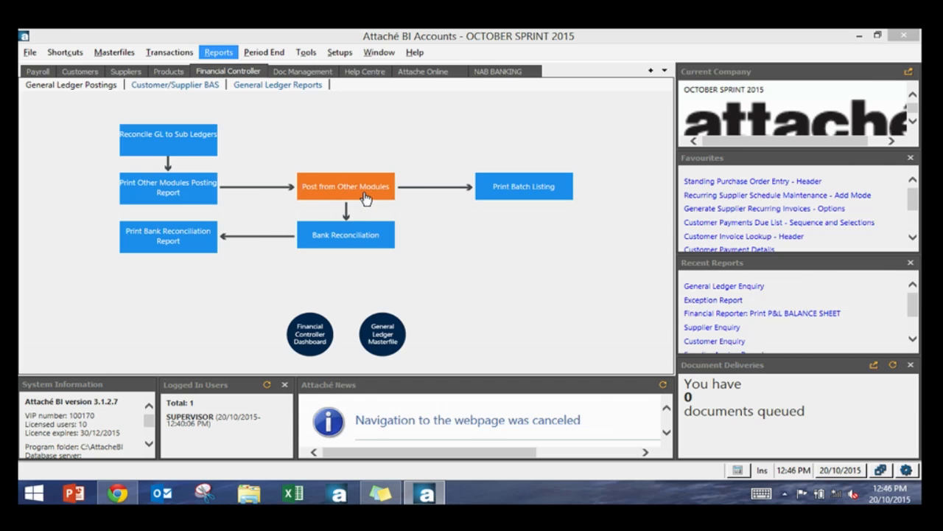
pyautogui.click(322, 197)
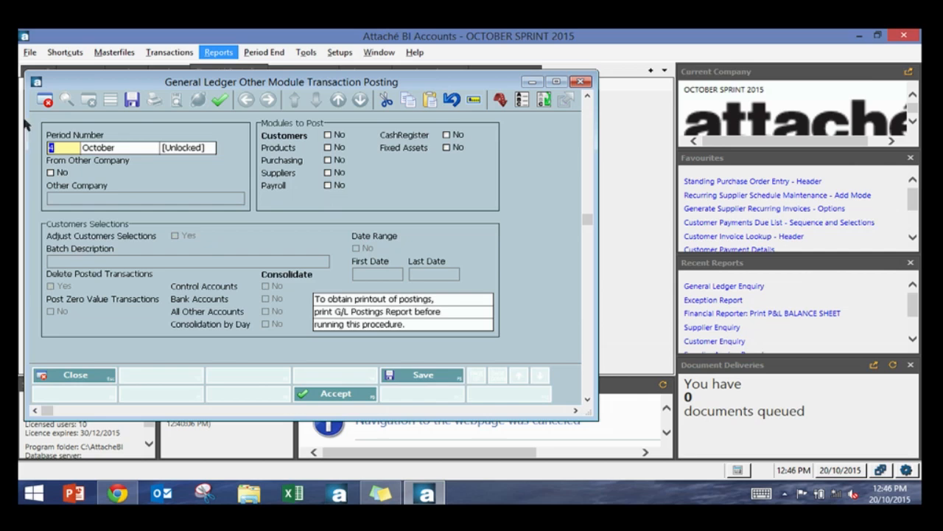
pyautogui.write('4')
pyautogui.write('2')
pyautogui.press('Tab')
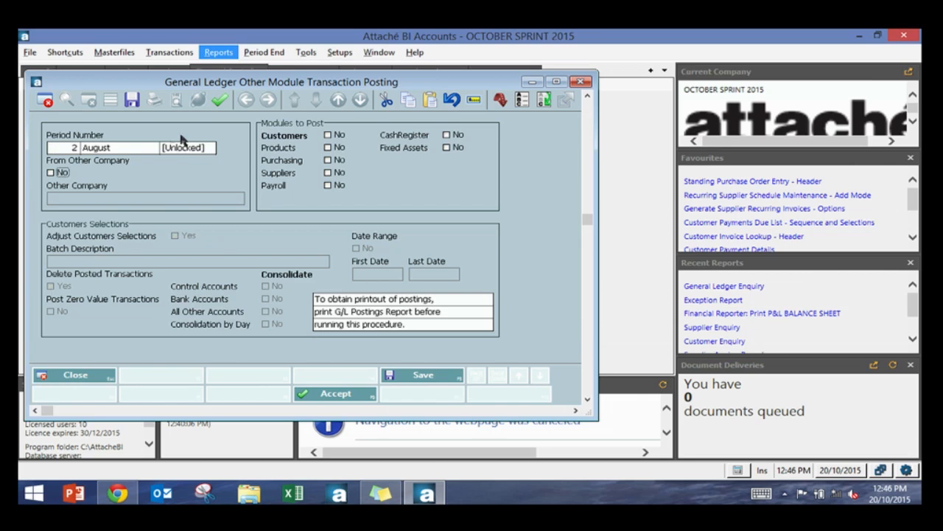
pyautogui.click(65, 147)
pyautogui.write('4')
pyautogui.press('Tab')
pyautogui.click(50, 173)
pyautogui.press('Tab')
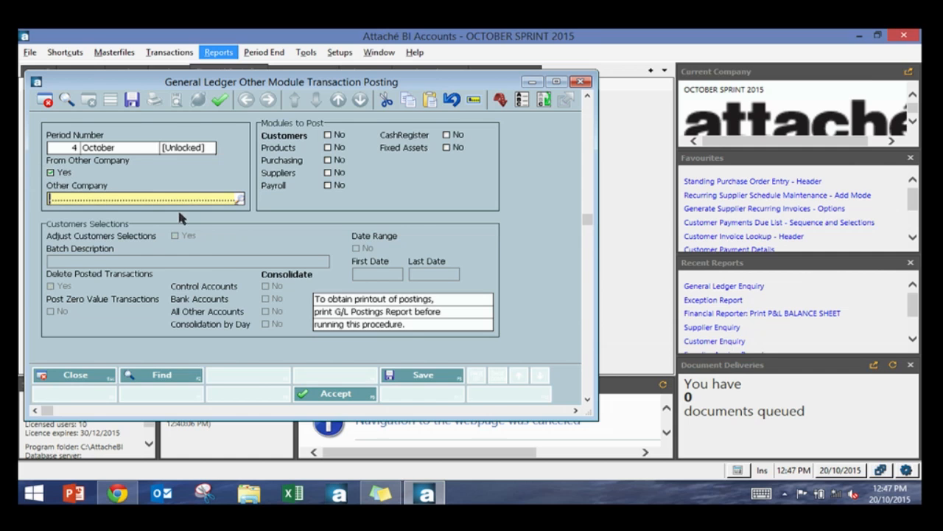
pyautogui.click(238, 198)
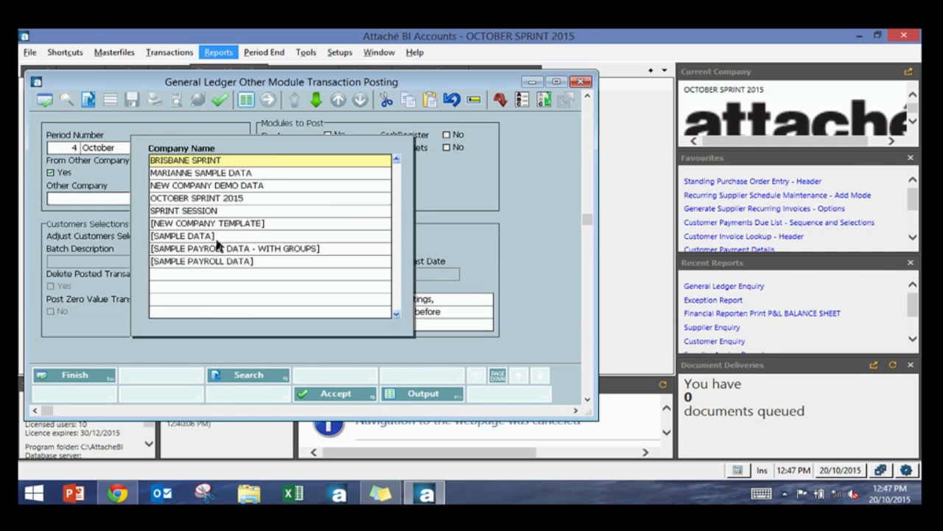
pyautogui.press('Down')
pyautogui.press('Down')
pyautogui.press('Down')
pyautogui.press('Down')
pyautogui.press('Down')
pyautogui.press('Down')
pyautogui.press('Down')
pyautogui.press('Down')
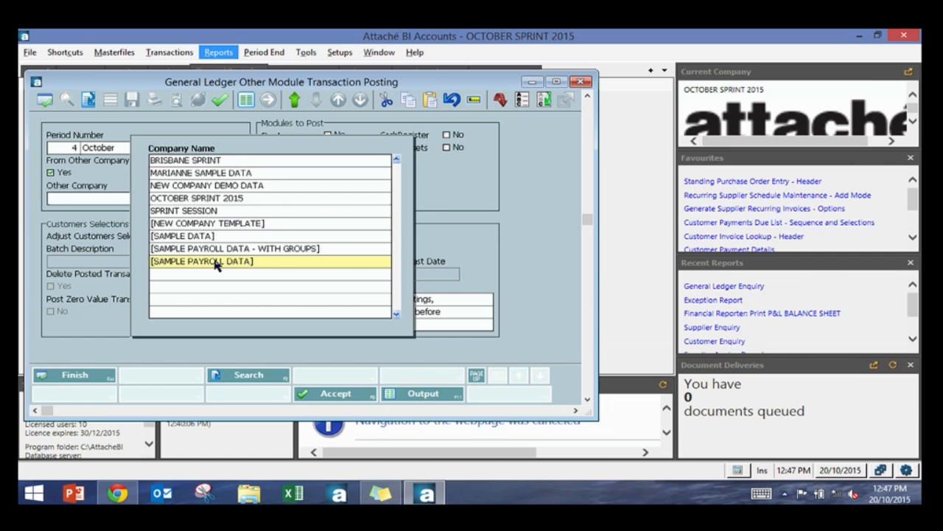
pyautogui.click(51, 175)
pyautogui.click(59, 149)
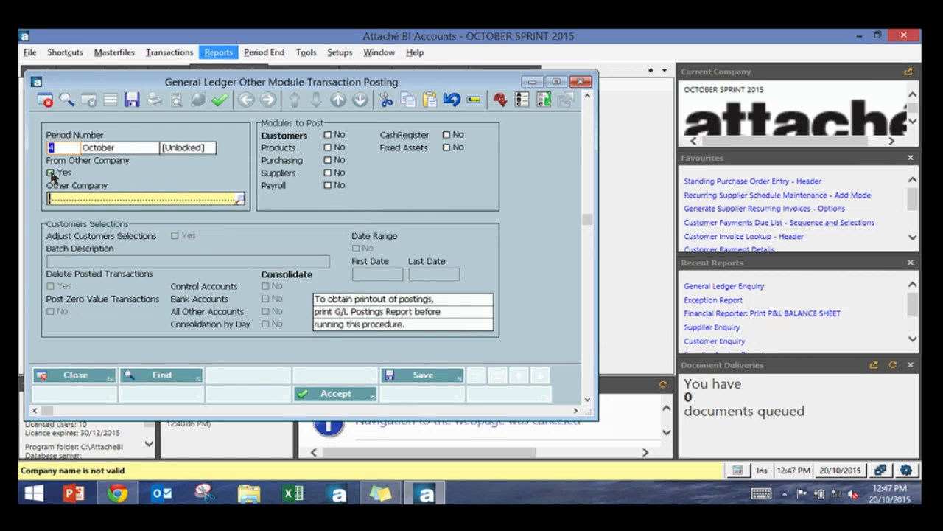
pyautogui.click(48, 105)
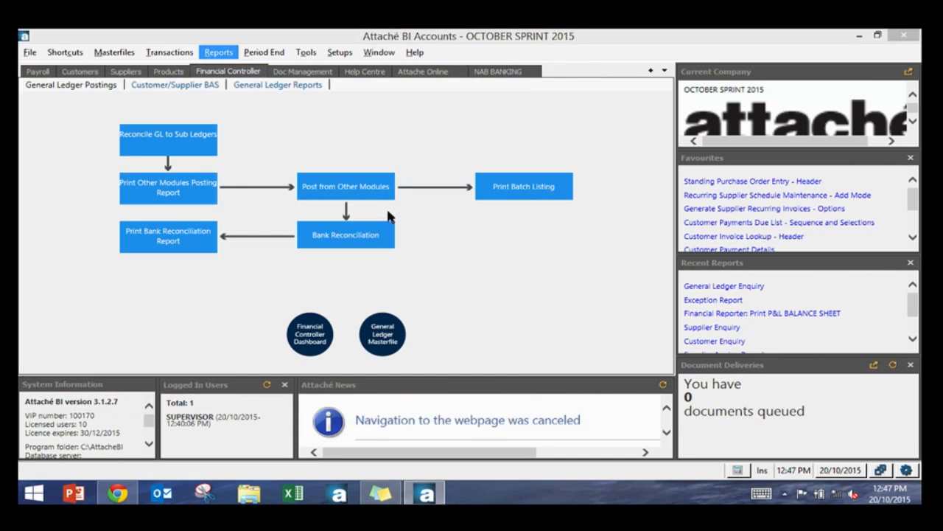
# Step: Open posting from other modules, select the Customers module and enable the date range for the posting
pyautogui.click(347, 200)
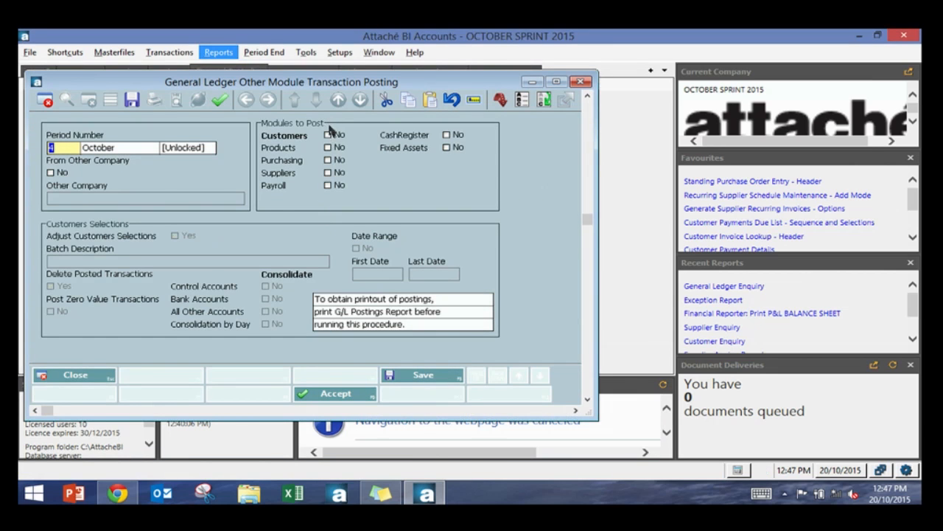
pyautogui.click(330, 135)
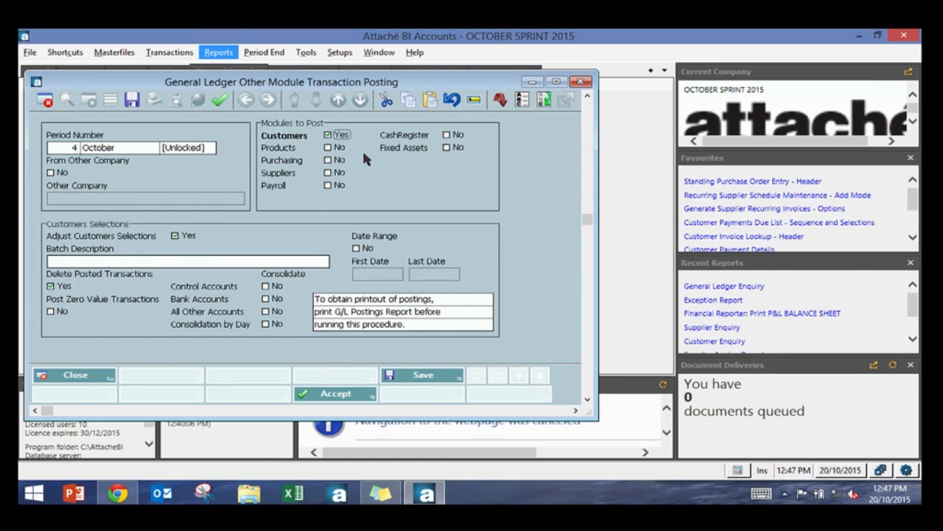
pyautogui.click(325, 262)
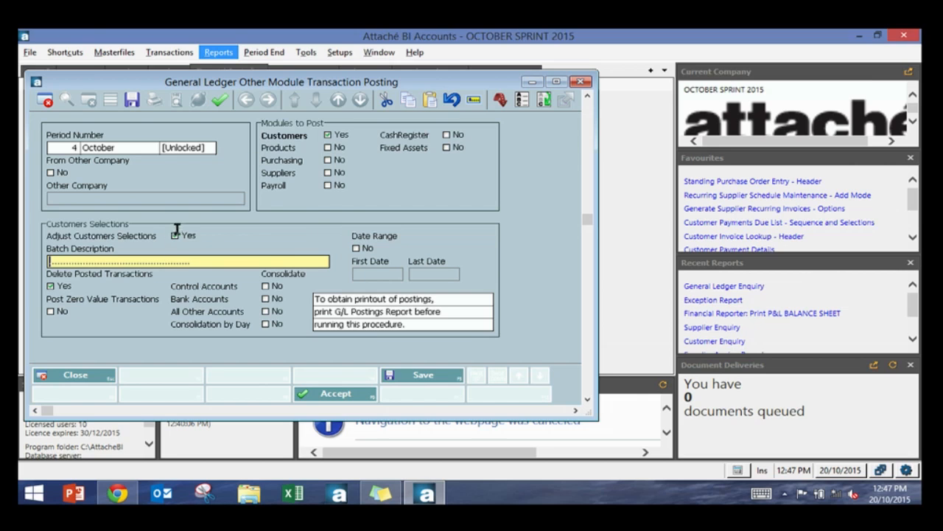
pyautogui.click(356, 249)
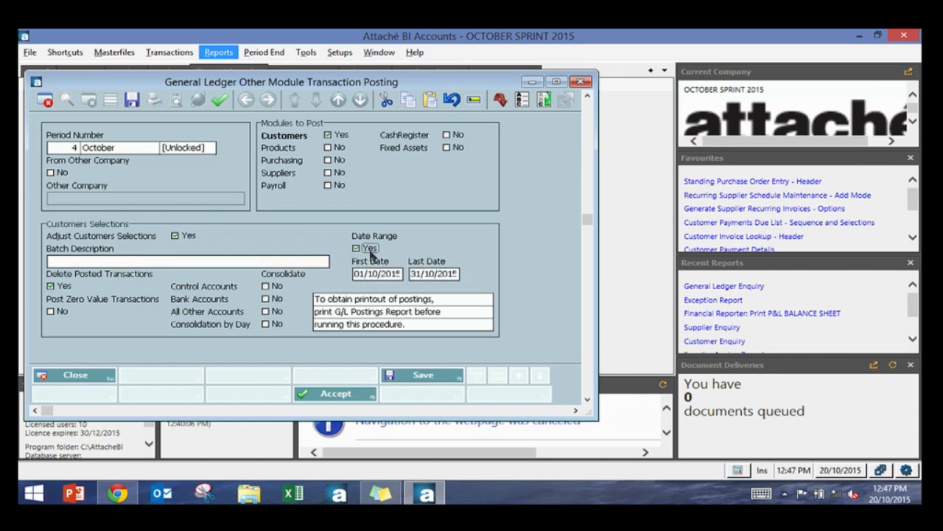
pyautogui.click(433, 274)
pyautogui.click(393, 273)
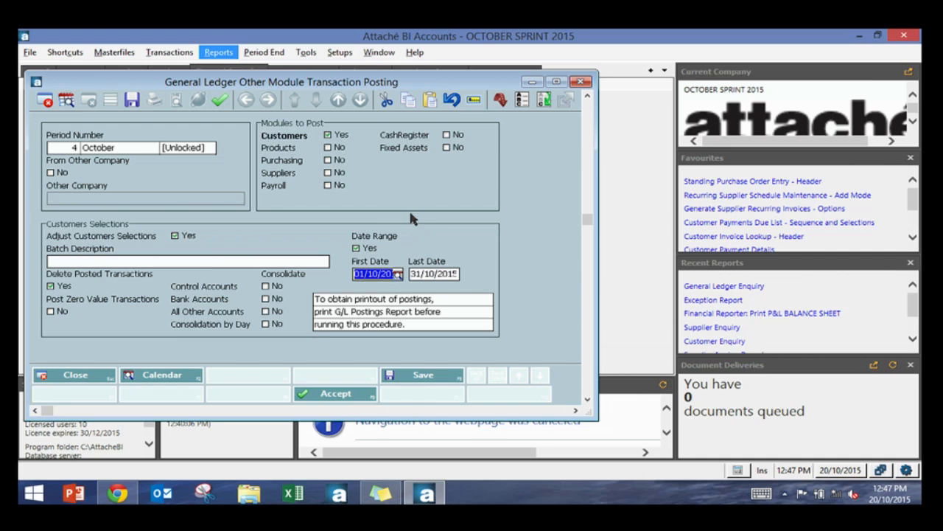
pyautogui.click(242, 262)
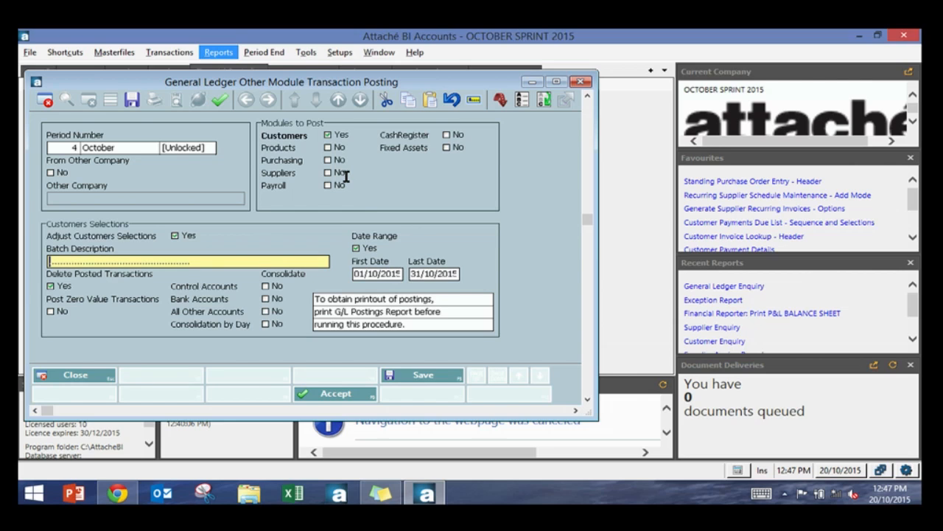
# Step: Enter the batch description Customer @ as at ~, then clear the Customers module and close the posting window
pyautogui.write('Customer @')
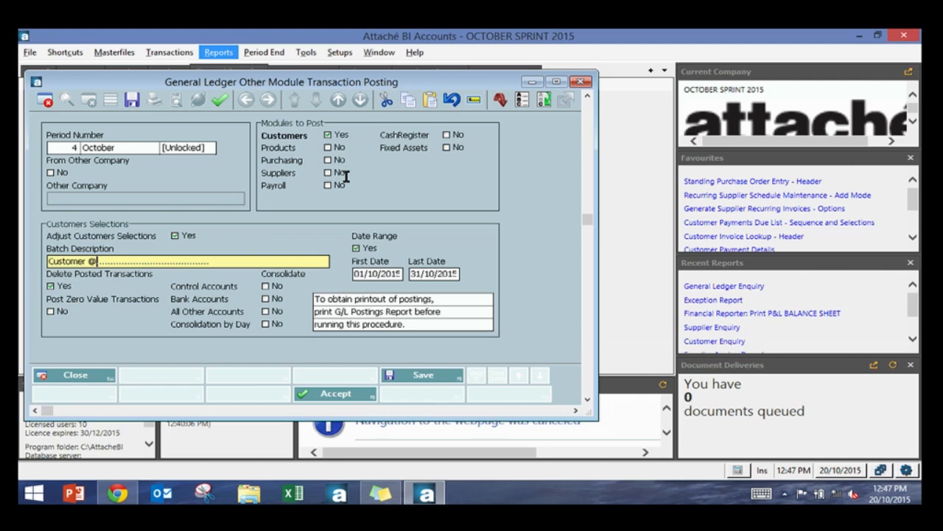
pyautogui.write('as at ~')
pyautogui.press('Tab')
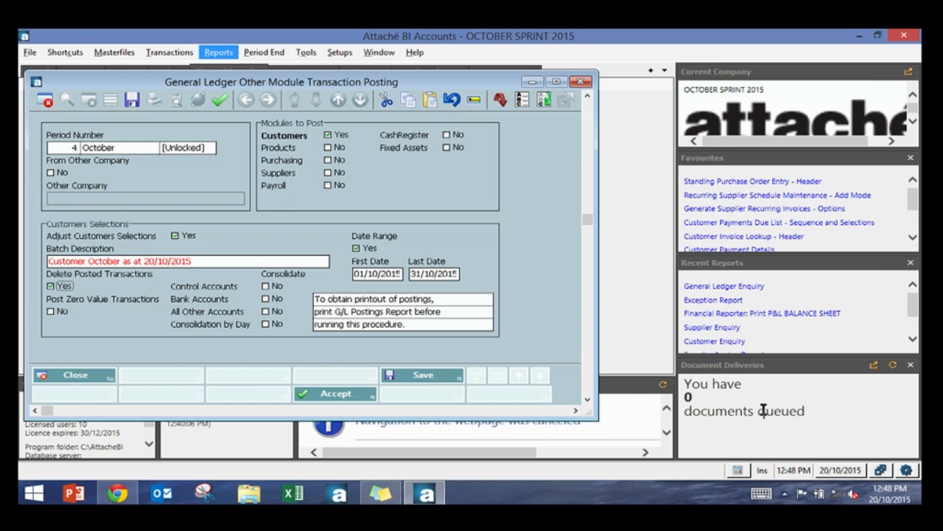
pyautogui.click(105, 262)
pyautogui.click(130, 102)
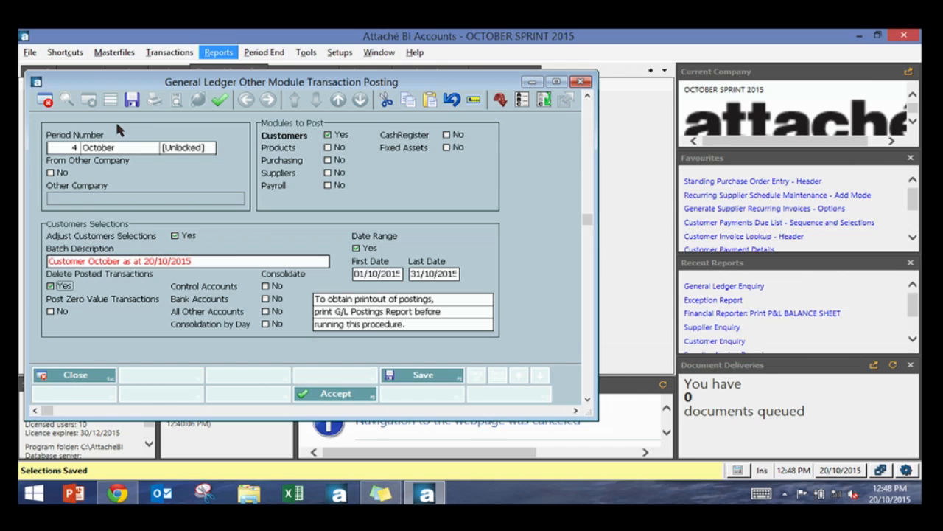
pyautogui.click(235, 261)
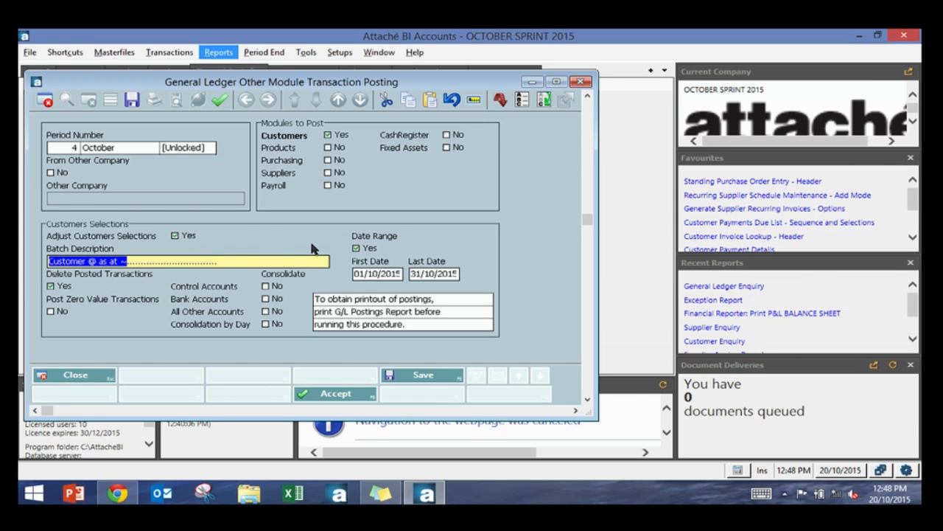
pyautogui.click(375, 274)
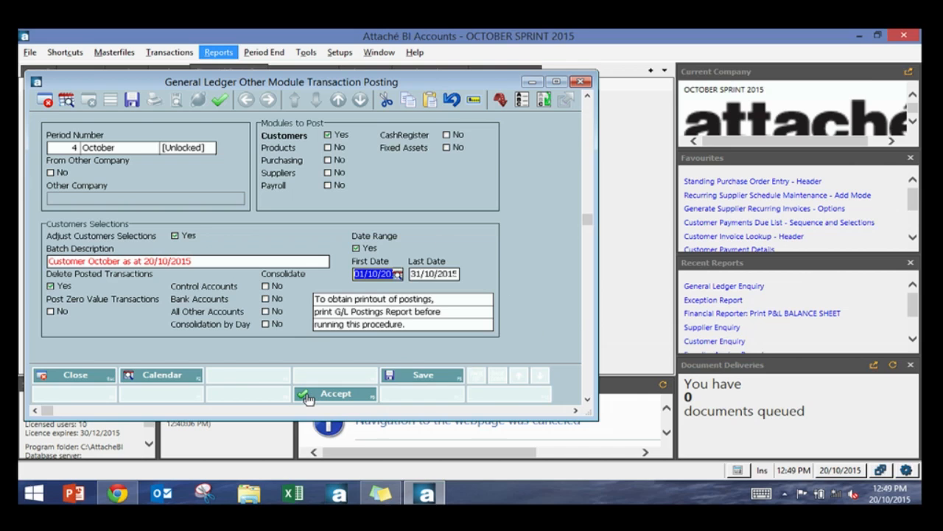
pyautogui.click(328, 136)
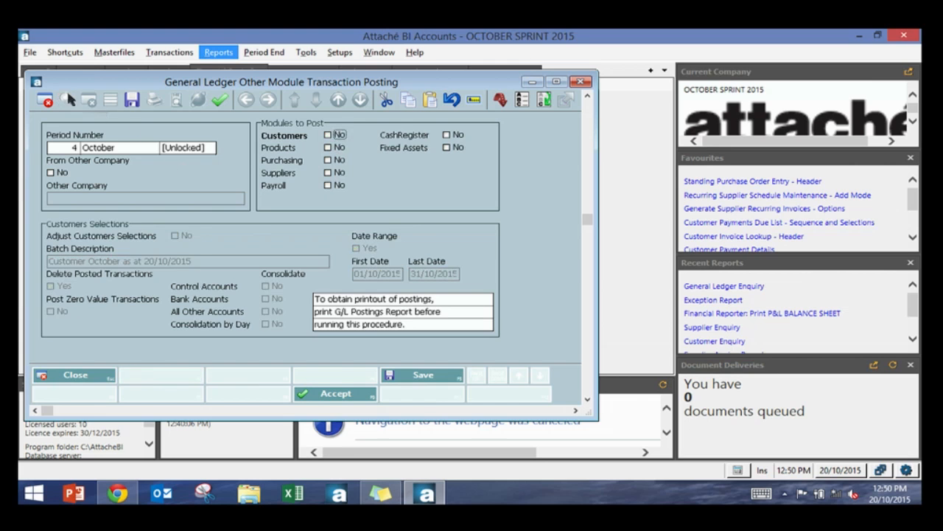
pyautogui.click(46, 101)
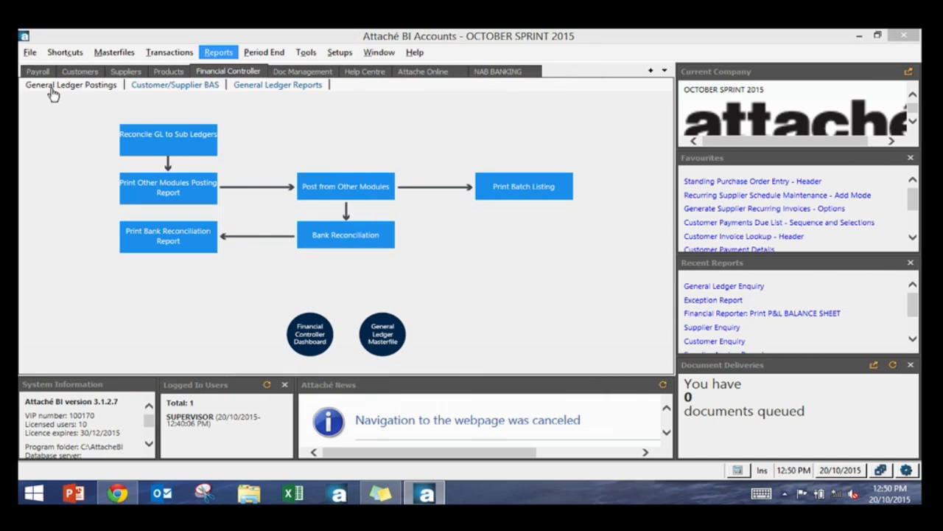
# Step: Print the general ledger batch listing starting from batch 11 chosen from the batch lookup, then close the report
pyautogui.click(542, 197)
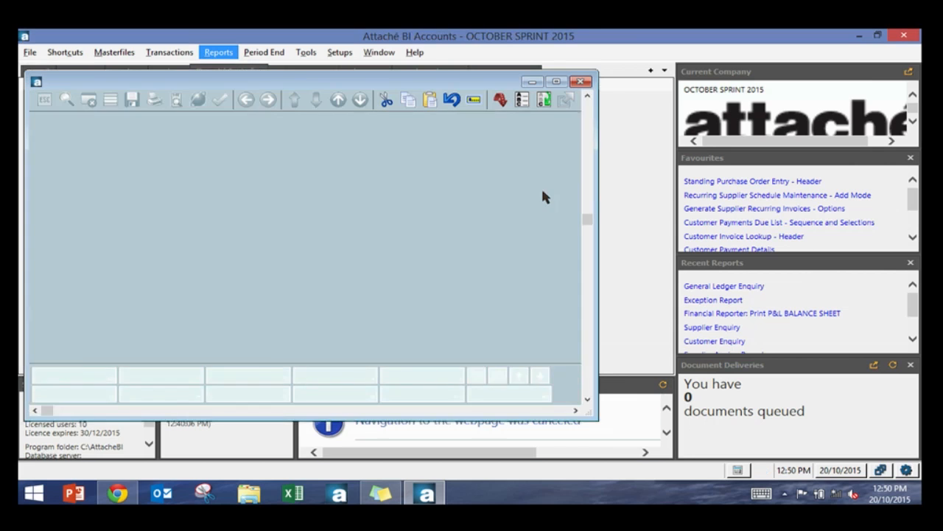
pyautogui.click(76, 168)
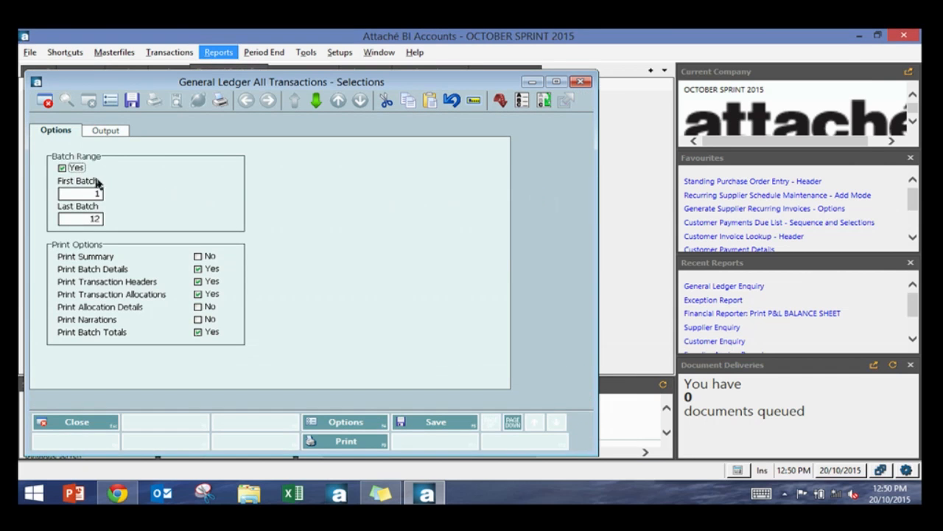
pyautogui.click(92, 194)
pyautogui.click(98, 194)
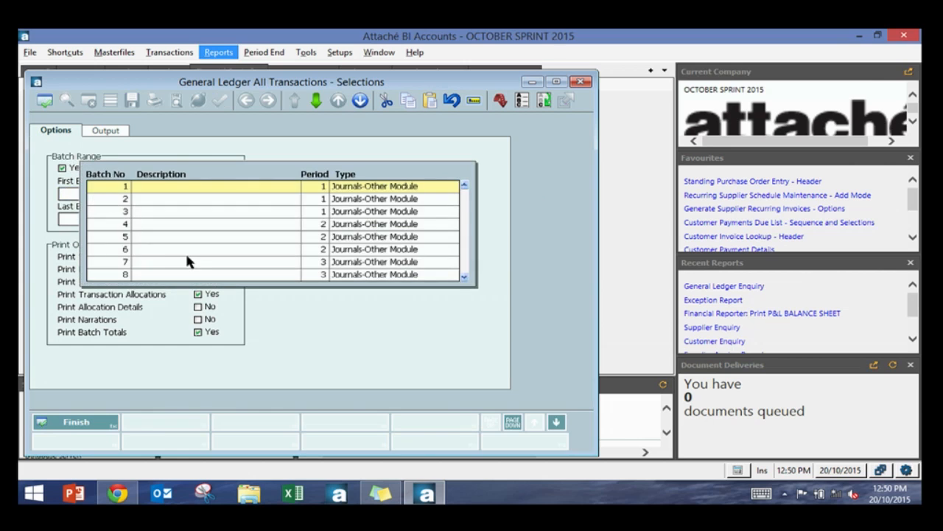
pyautogui.scroll(-4, 185, 251)
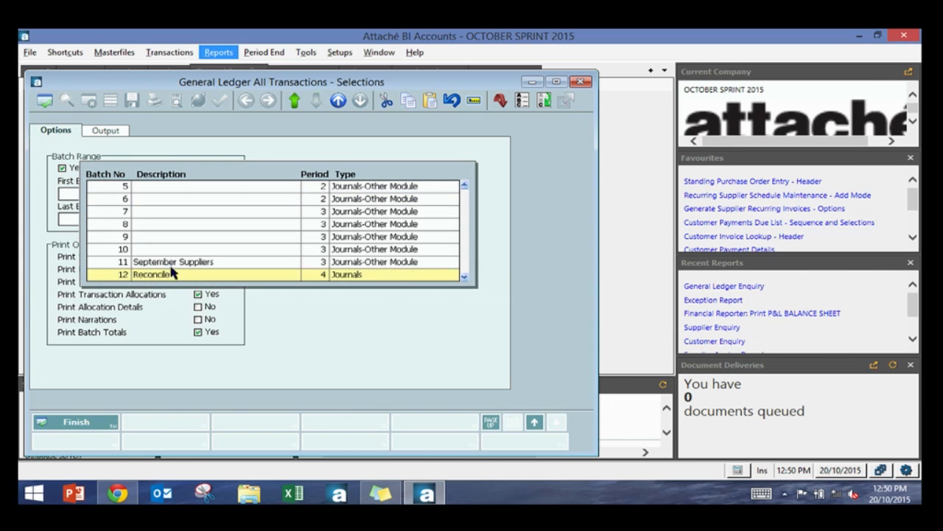
pyautogui.doubleClick(172, 262)
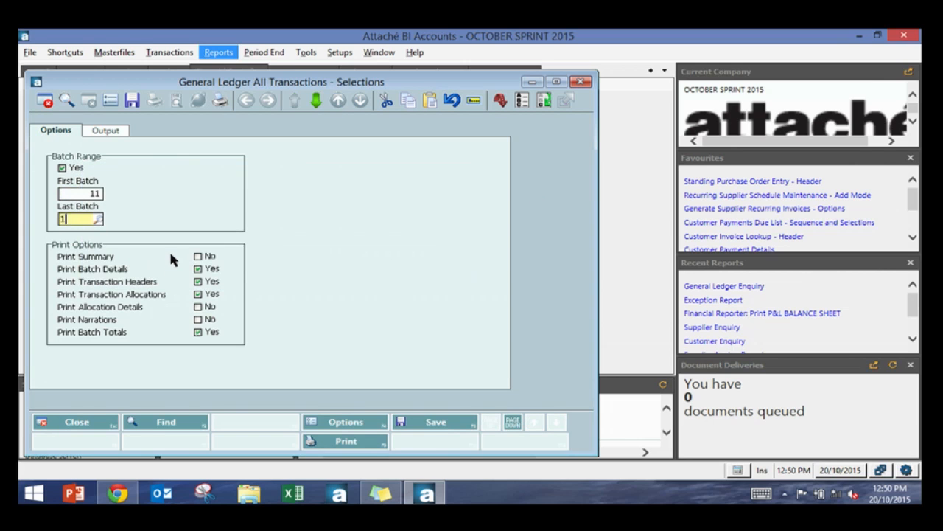
pyautogui.click(219, 101)
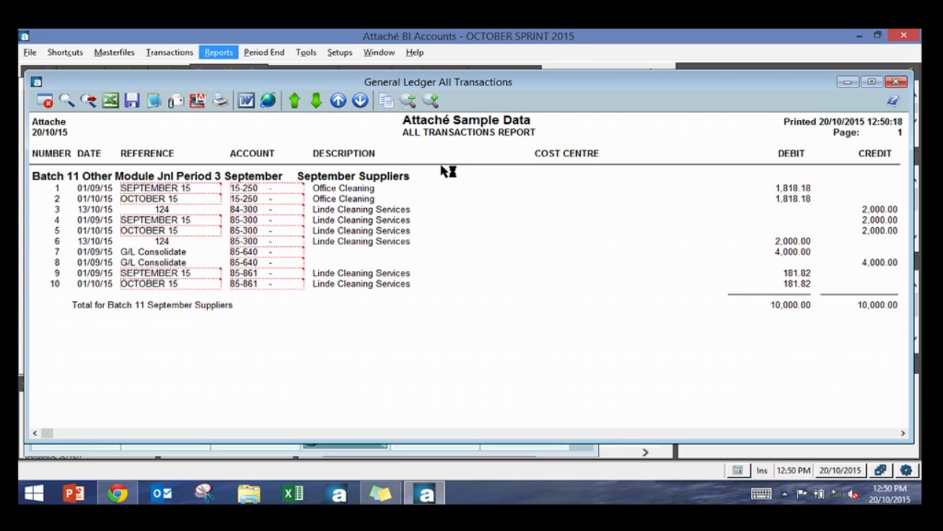
pyautogui.press('Escape')
pyautogui.press('Escape')
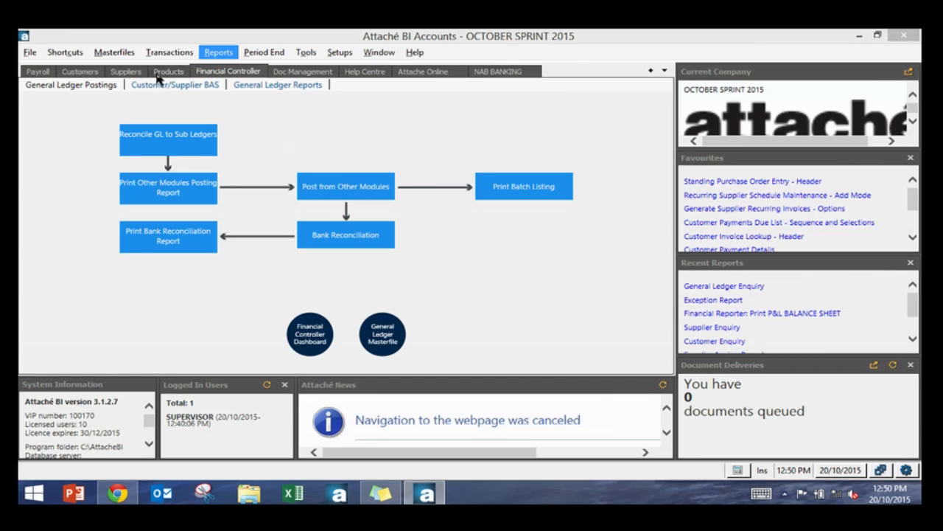
# Step: Print the Customer BAS Allocation Report for all periods, including only transactions to be updated
pyautogui.click(188, 86)
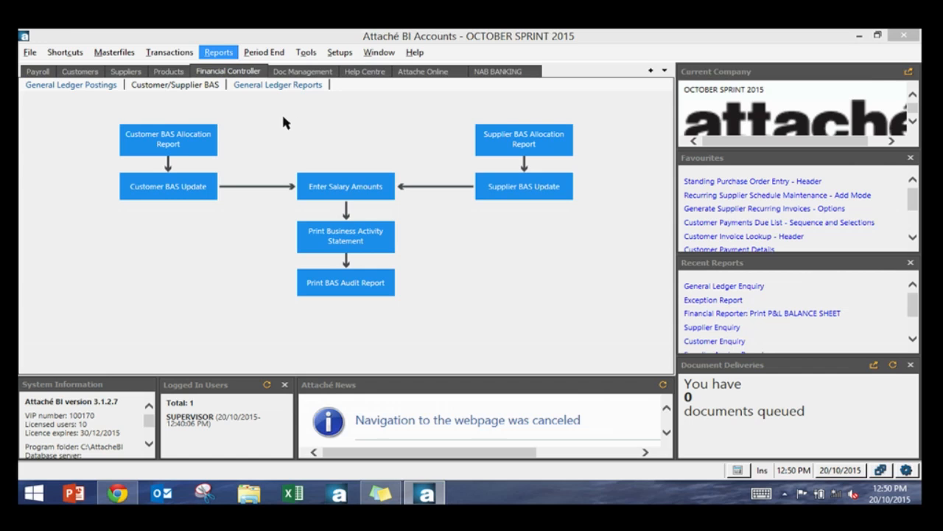
pyautogui.click(177, 143)
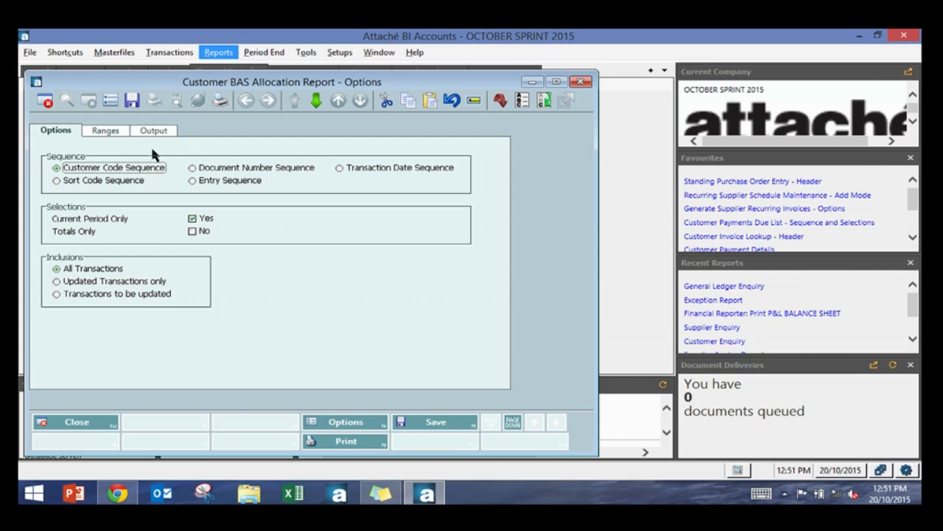
pyautogui.click(197, 220)
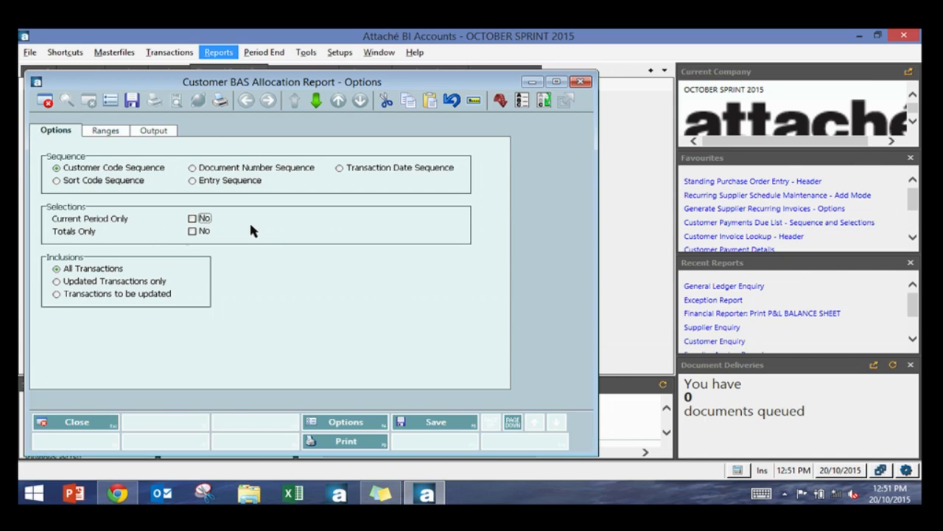
pyautogui.click(101, 294)
pyautogui.click(192, 219)
pyautogui.click(191, 220)
pyautogui.click(105, 131)
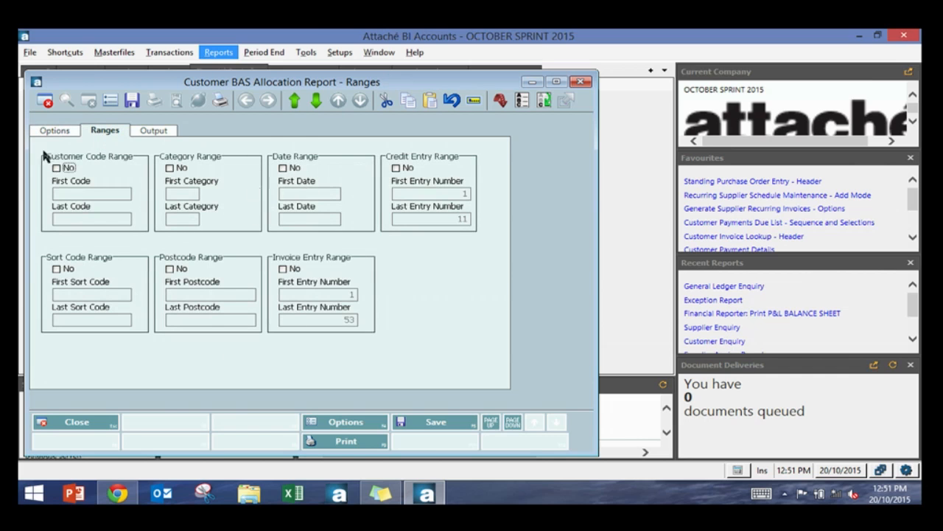
pyautogui.click(136, 133)
pyautogui.click(357, 441)
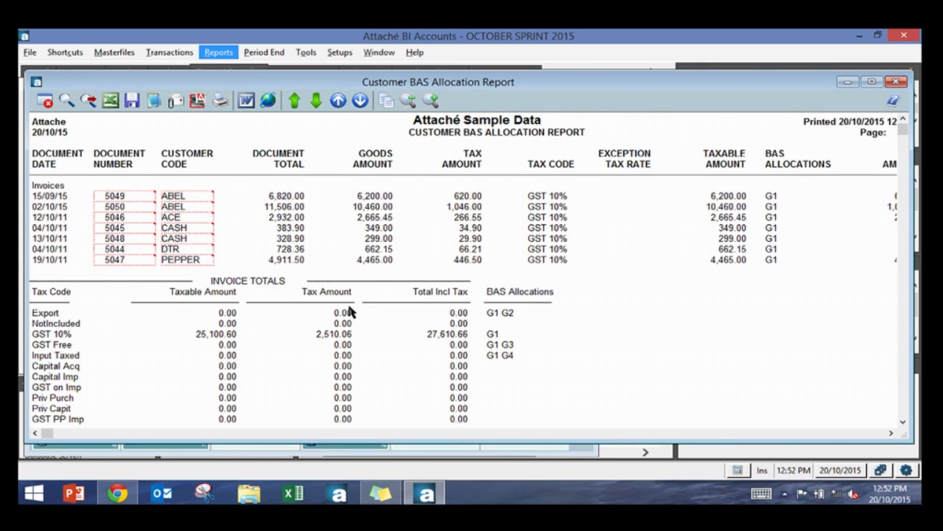
# Step: Scroll through the customer BAS allocation report and close it
pyautogui.scroll(-8, 404, 247)
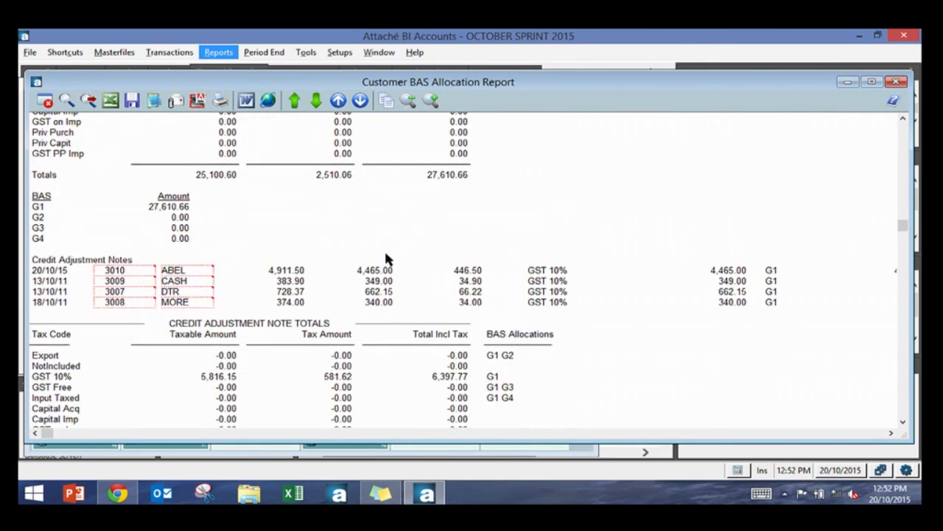
pyautogui.scroll(-3, 389, 248)
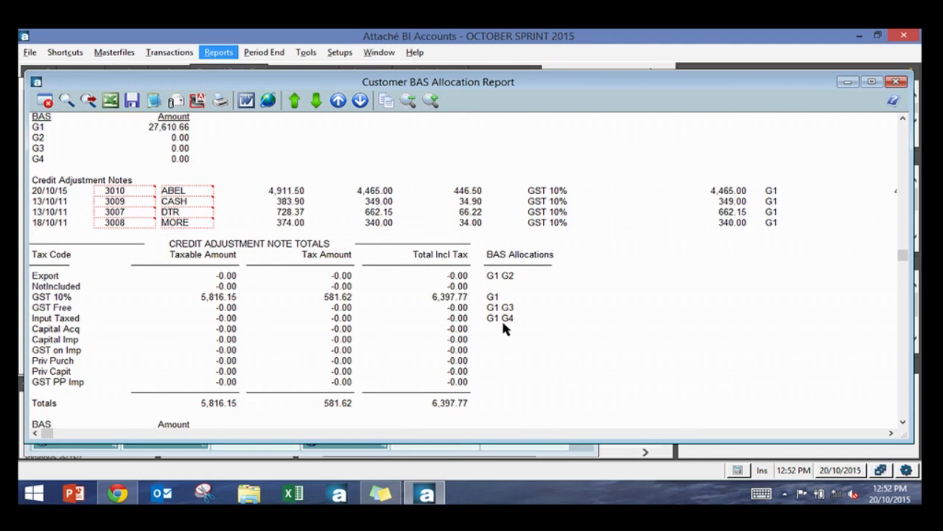
pyautogui.press('Escape')
pyautogui.press('Escape')
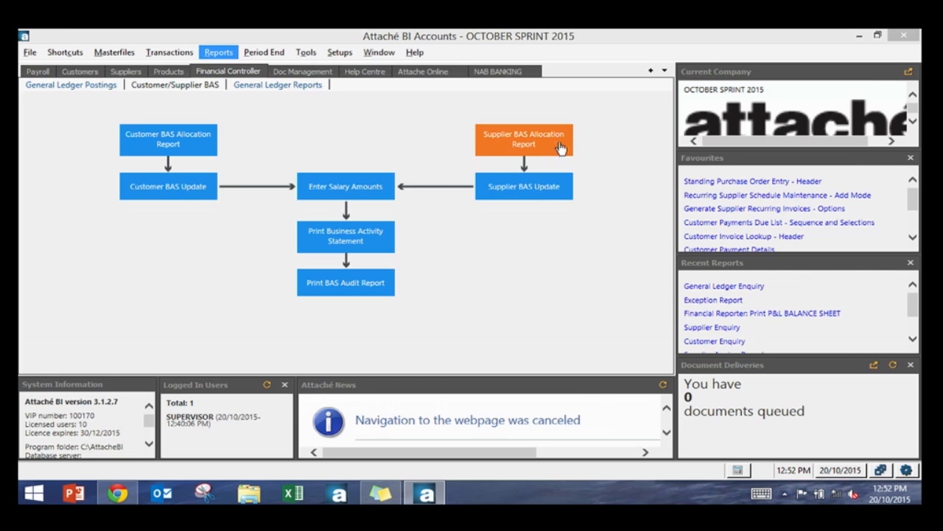
# Step: Run the Customer BAS Update for BAS period 62 with the date range 01/01/2015 to 31/10/2015
pyautogui.click(185, 184)
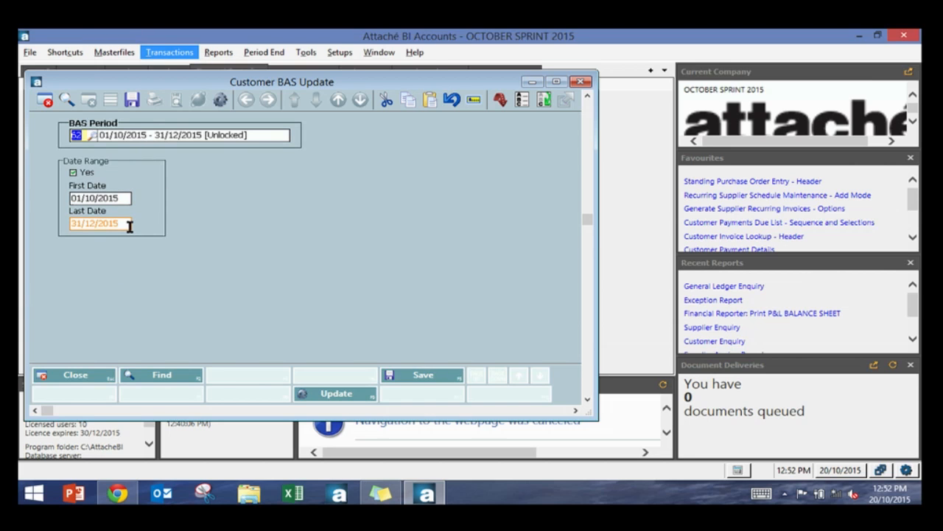
pyautogui.click(73, 174)
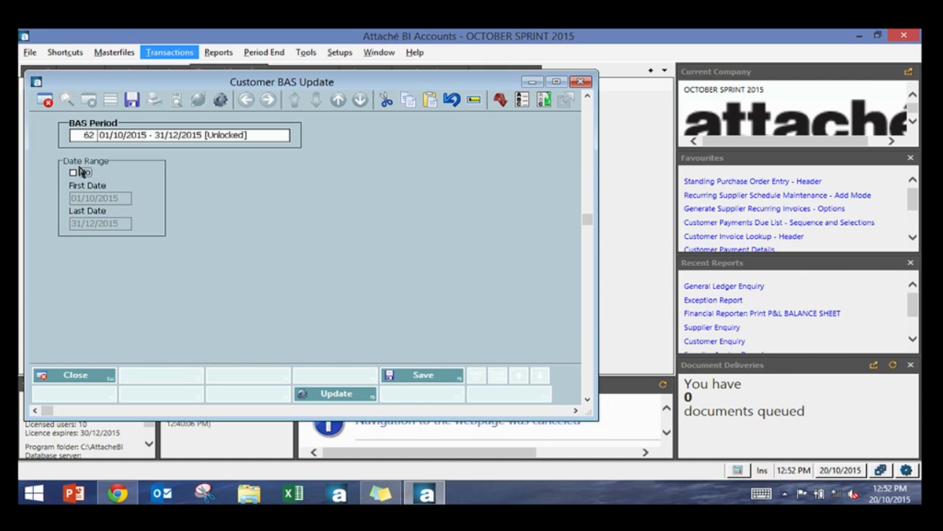
pyautogui.click(82, 173)
pyautogui.click(94, 197)
pyautogui.click(98, 197)
pyautogui.write('01')
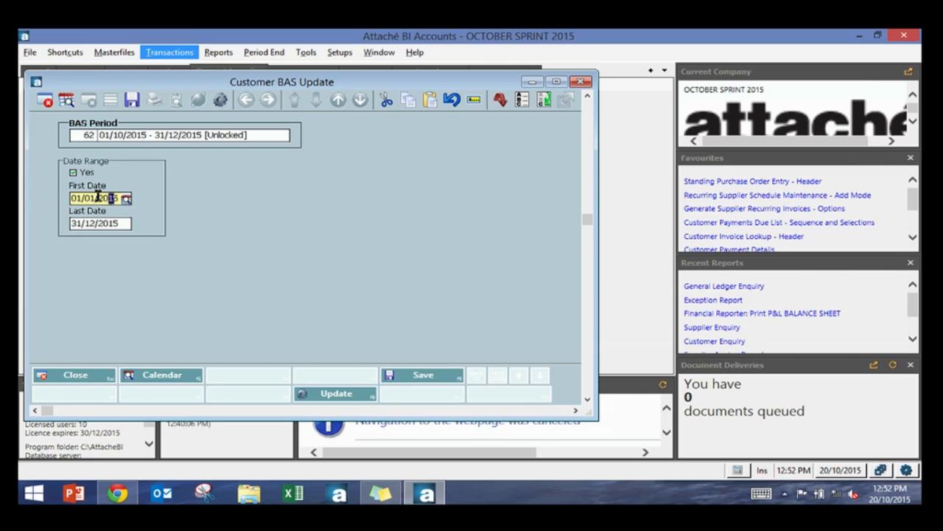
pyautogui.click(94, 224)
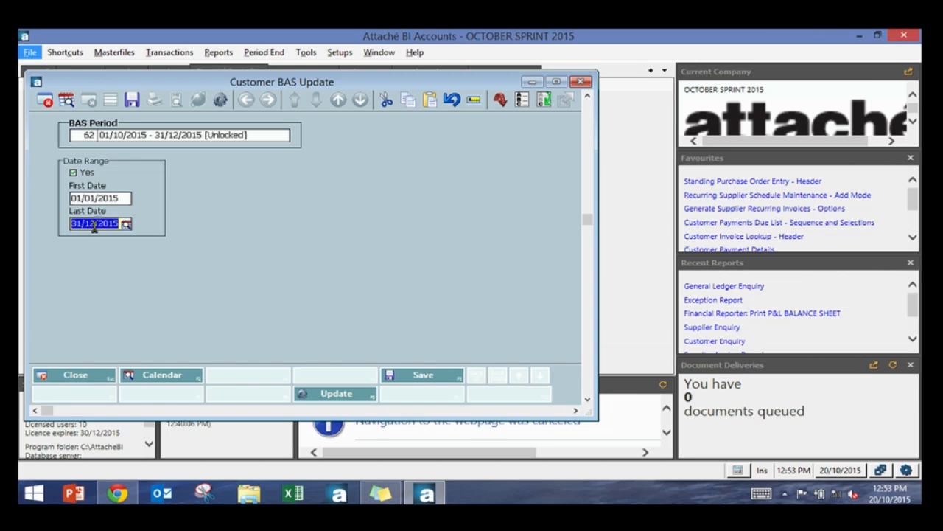
pyautogui.click(94, 225)
pyautogui.write('0')
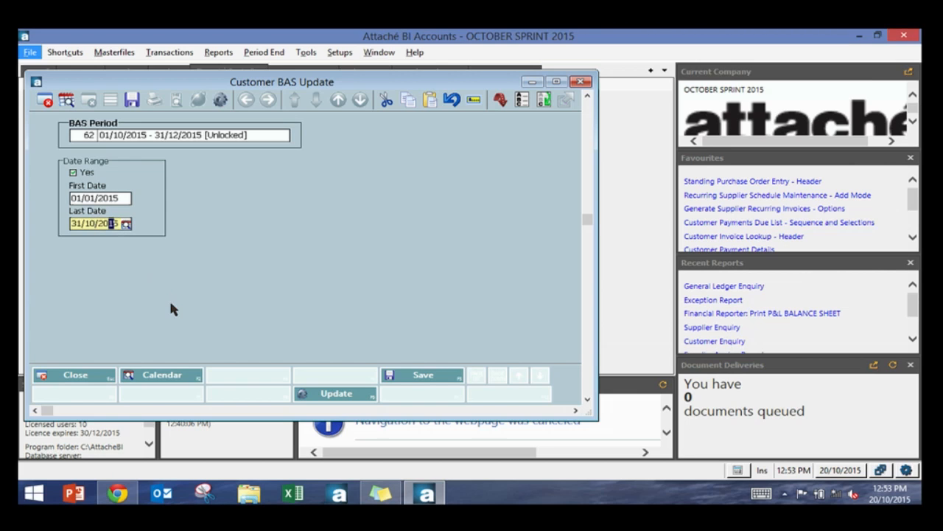
pyautogui.click(322, 392)
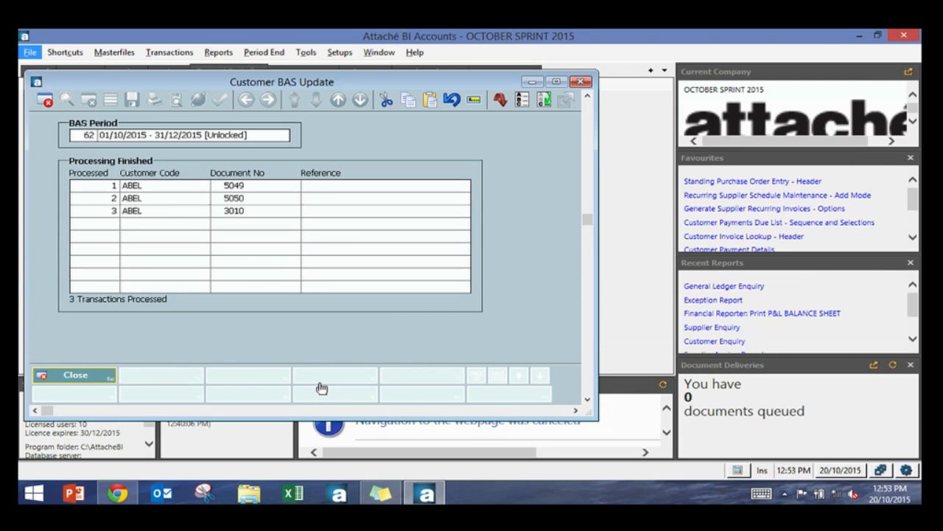
# Step: Close the customer BAS update and open the BAS salary amounts entry
pyautogui.press('Escape')
pyautogui.press('Right')
pyautogui.press('Right')
pyautogui.press('Right')
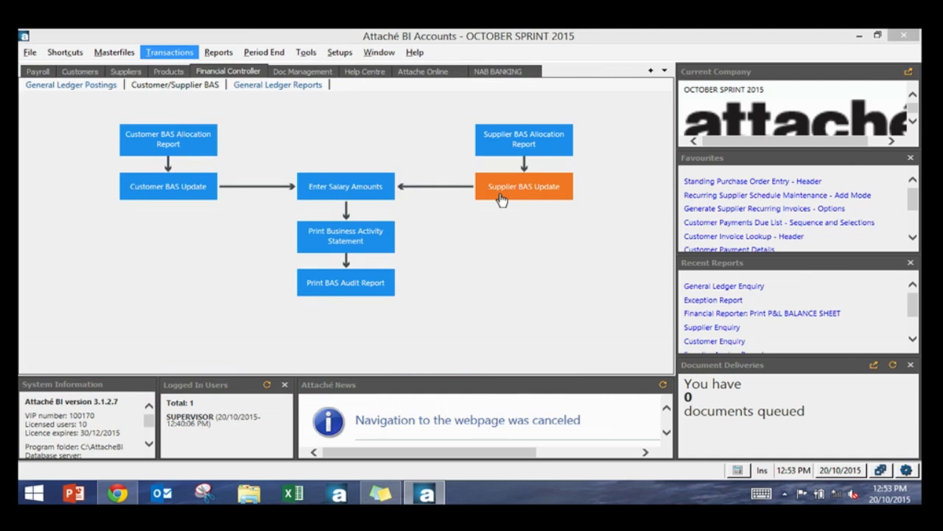
pyautogui.click(363, 193)
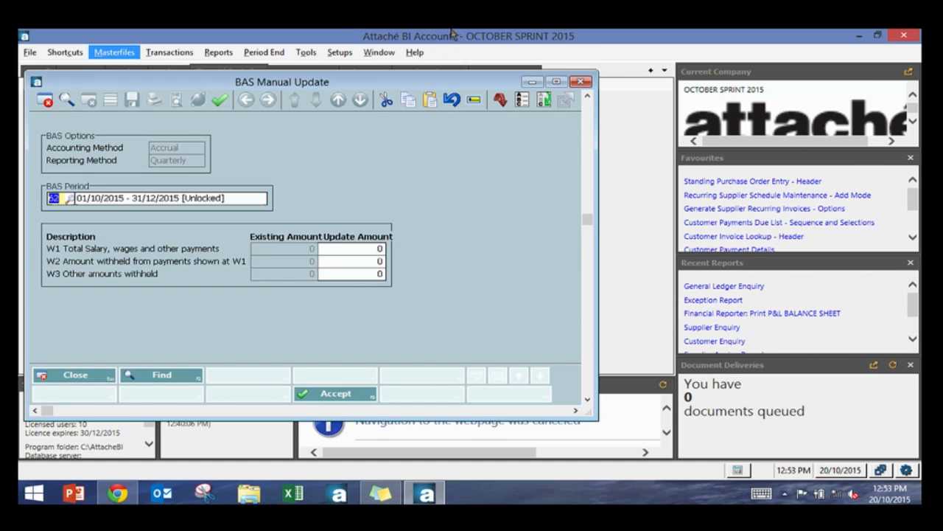
# Step: Close the salary amounts entry and print the Business Activity Statement for BAS period 62
pyautogui.press('Escape')
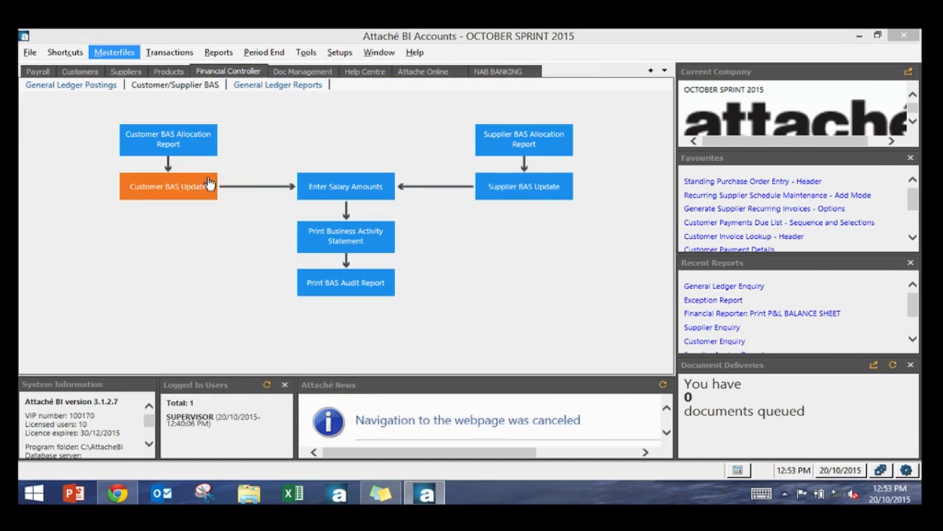
pyautogui.click(378, 249)
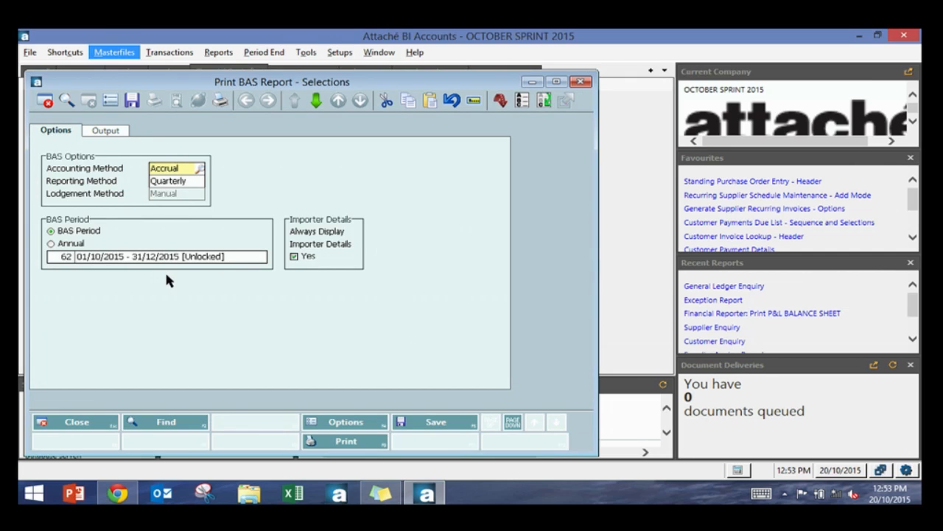
pyautogui.click(51, 243)
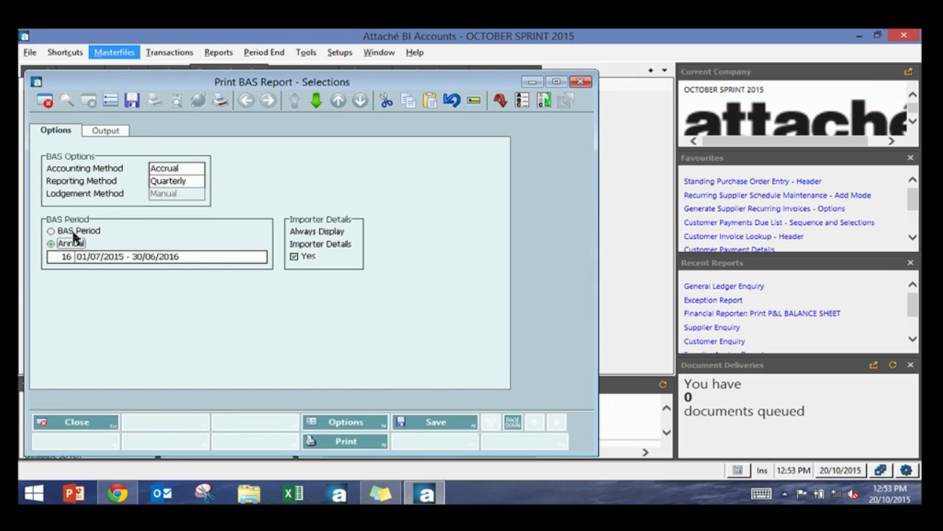
pyautogui.click(74, 231)
pyautogui.click(366, 442)
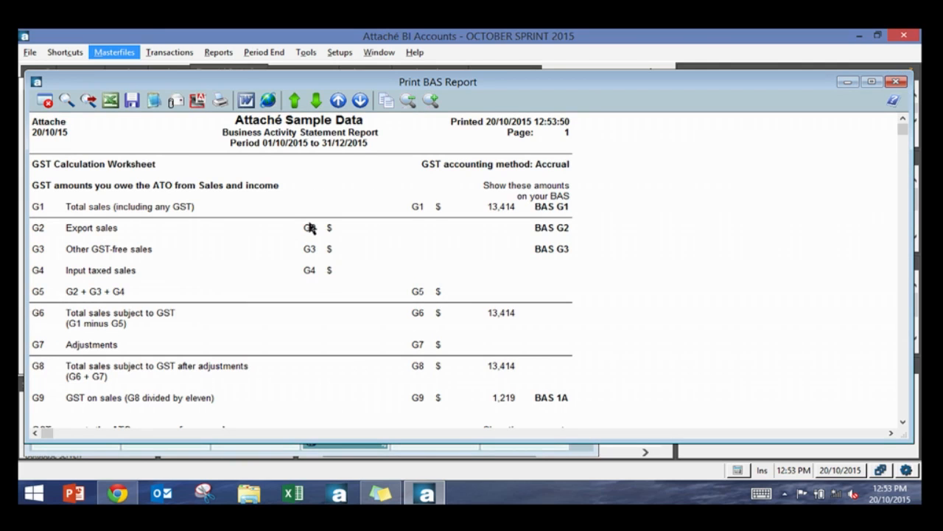
# Step: Scroll through the Business Activity Statement report and close it
pyautogui.scroll(-3, 310, 229)
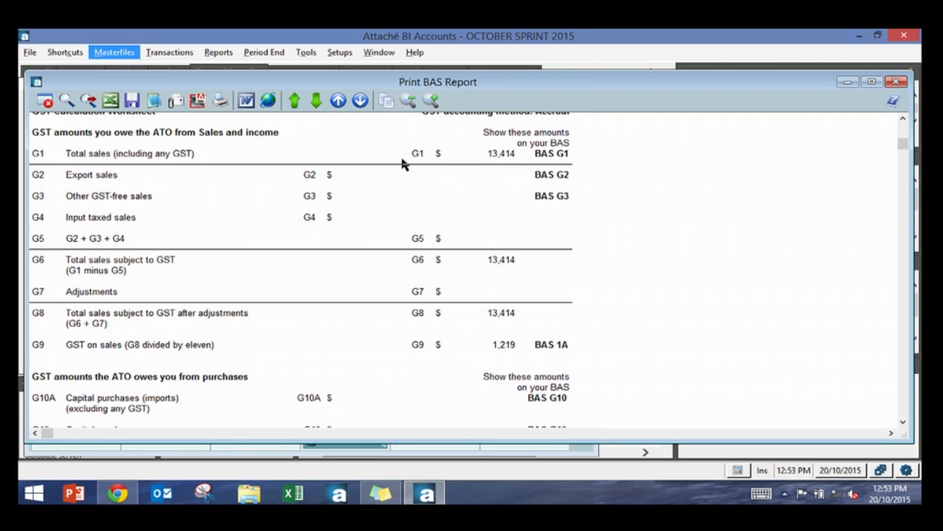
pyautogui.scroll(3, 377, 168)
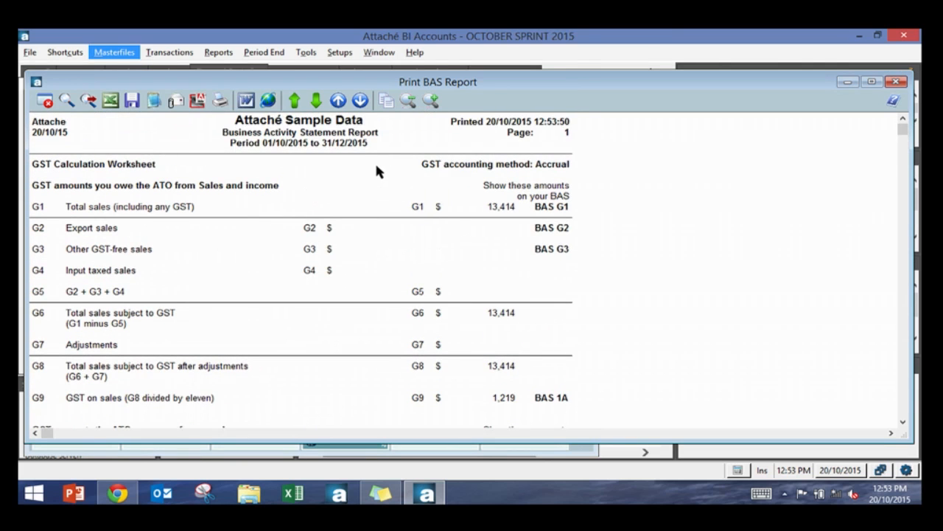
pyautogui.scroll(-2, 376, 172)
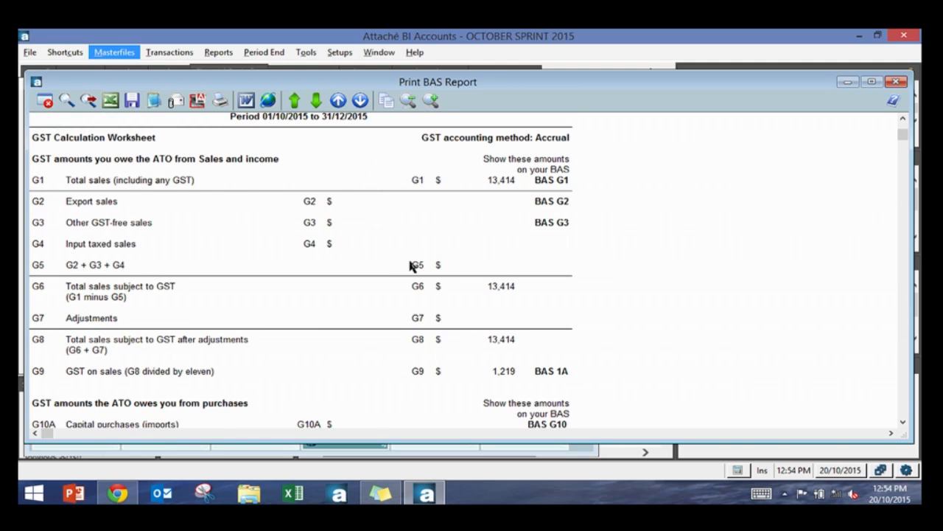
pyautogui.scroll(-4, 442, 269)
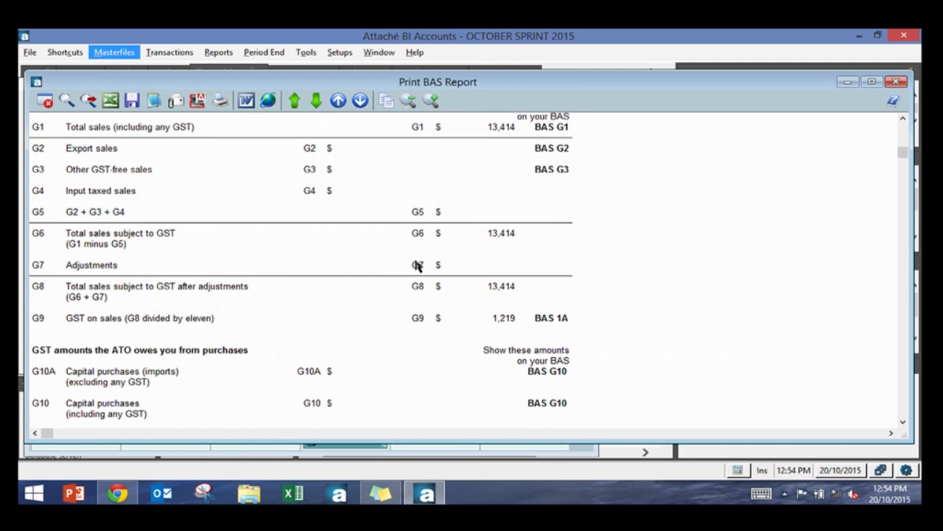
pyautogui.scroll(1, 416, 265)
pyautogui.scroll(-20, 451, 201)
pyautogui.scroll(-20, 395, 270)
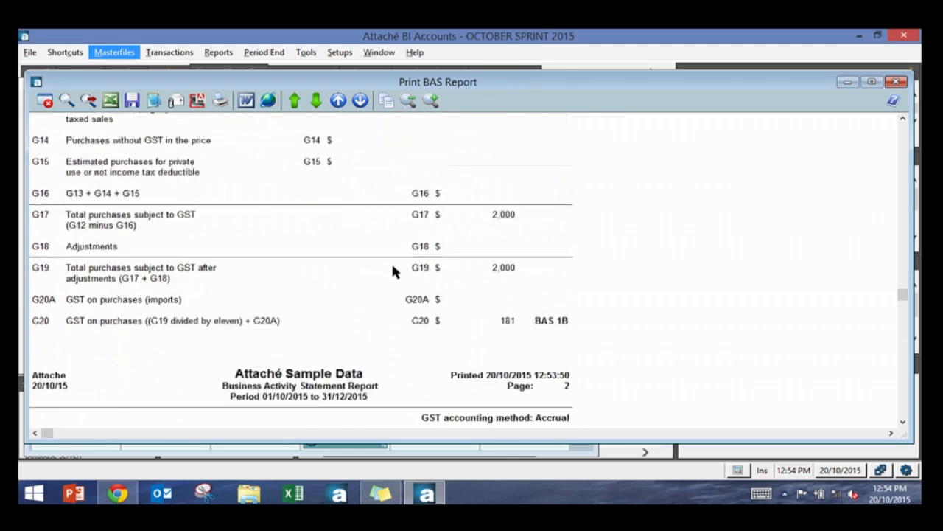
pyautogui.scroll(-8, 393, 272)
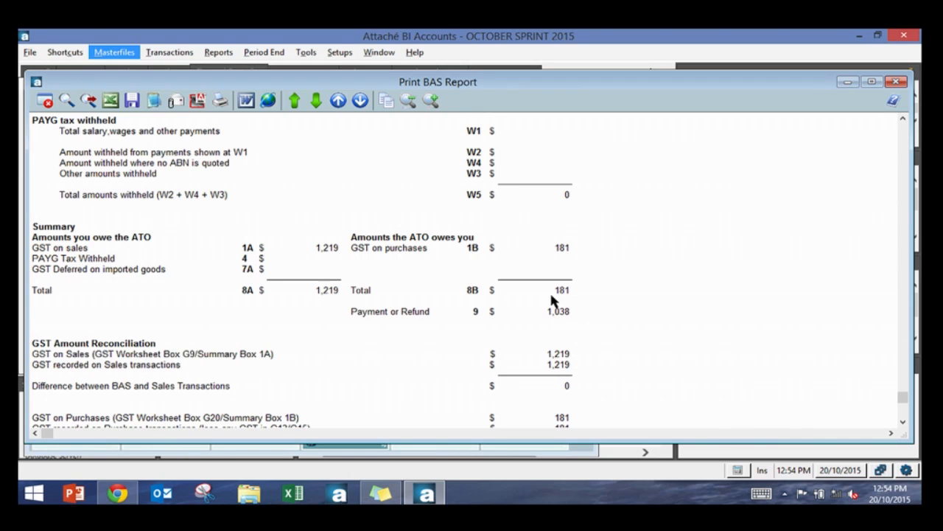
pyautogui.press('Right')
pyautogui.press('Right')
pyautogui.press('Right')
pyautogui.press('Right')
pyautogui.press('Right')
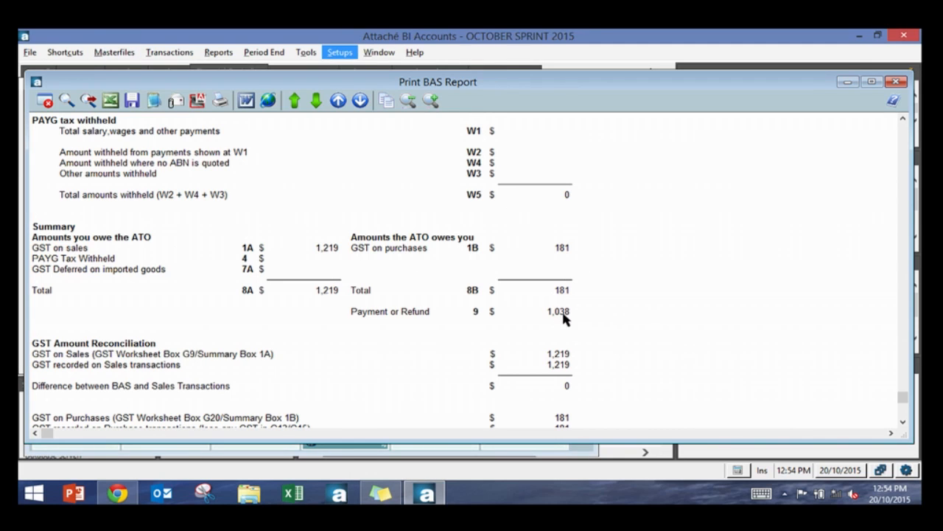
pyautogui.scroll(-1, 564, 317)
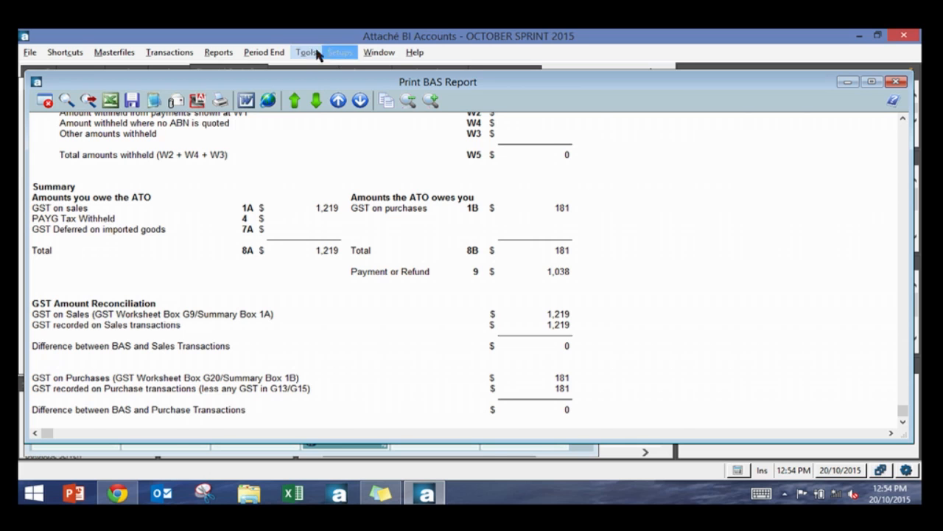
pyautogui.press('Escape')
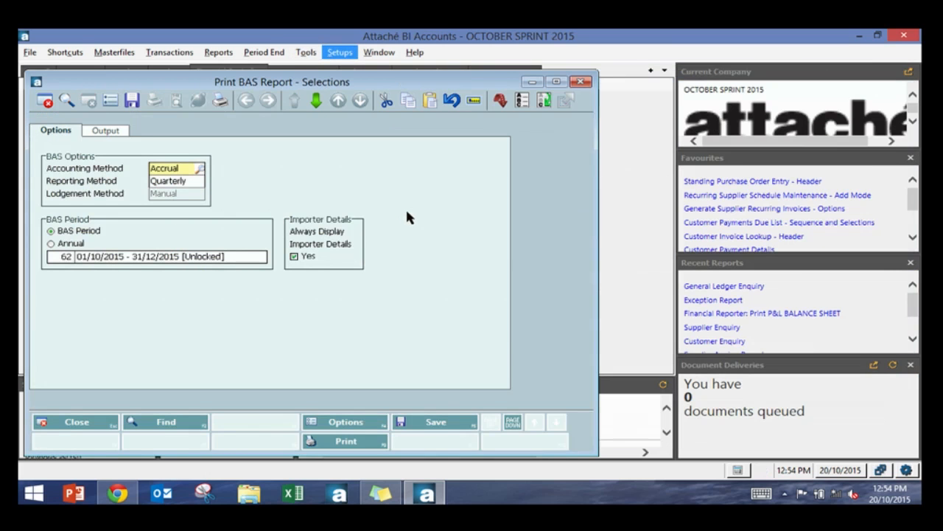
# Step: Print the BAS Audit Report for BAS period 62 and close it
pyautogui.press('Escape')
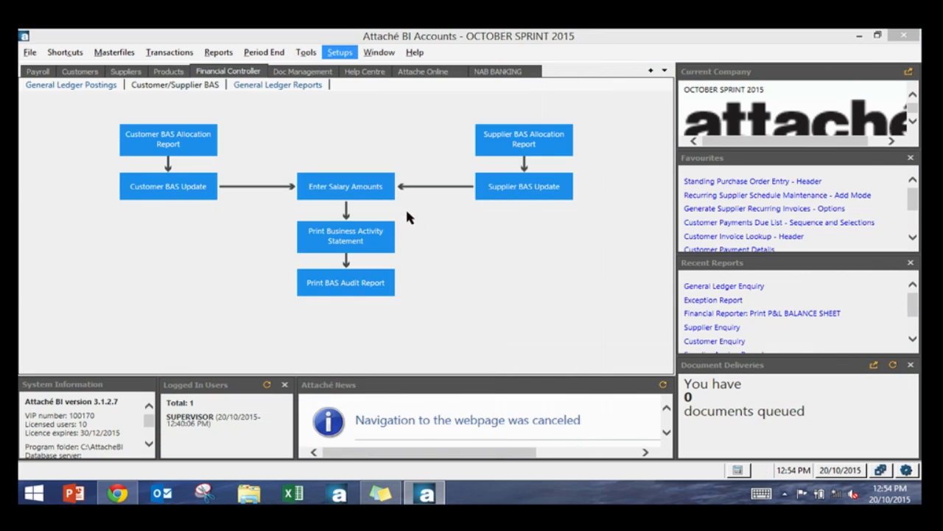
pyautogui.click(376, 292)
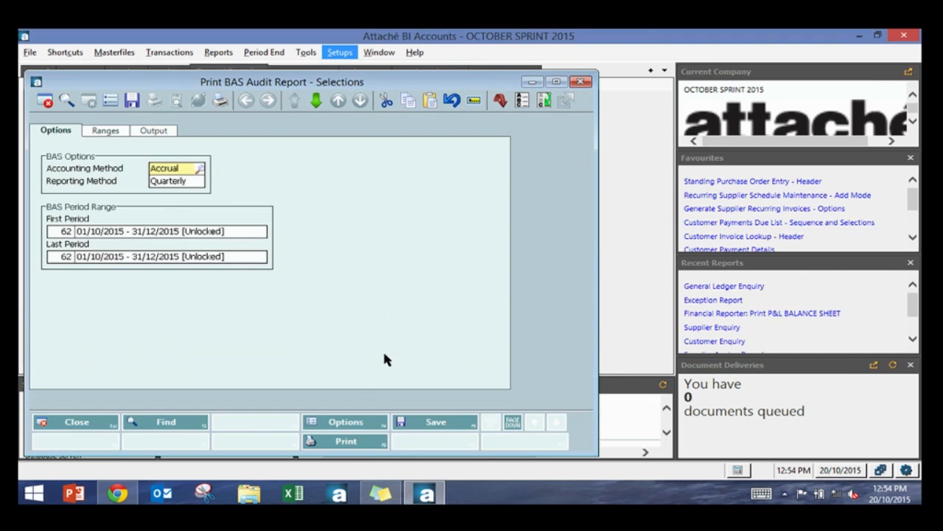
pyautogui.click(354, 444)
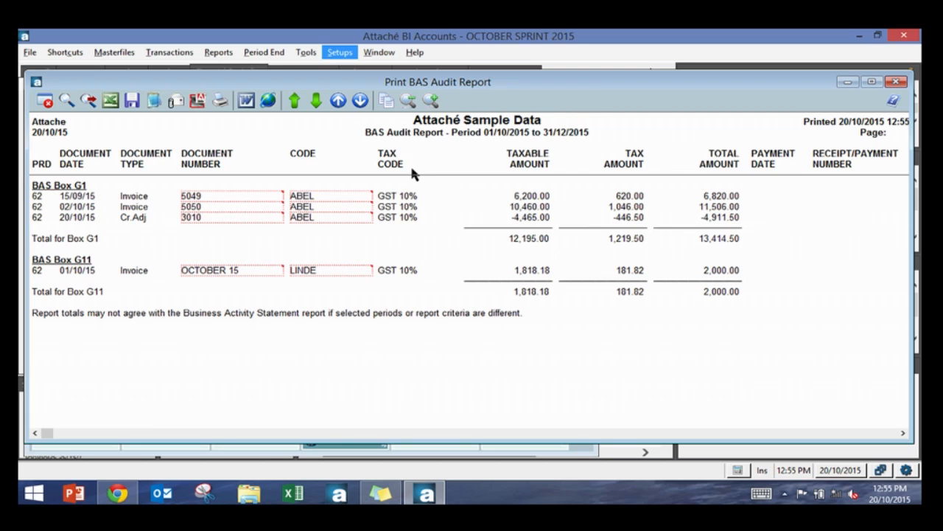
pyautogui.press('Escape')
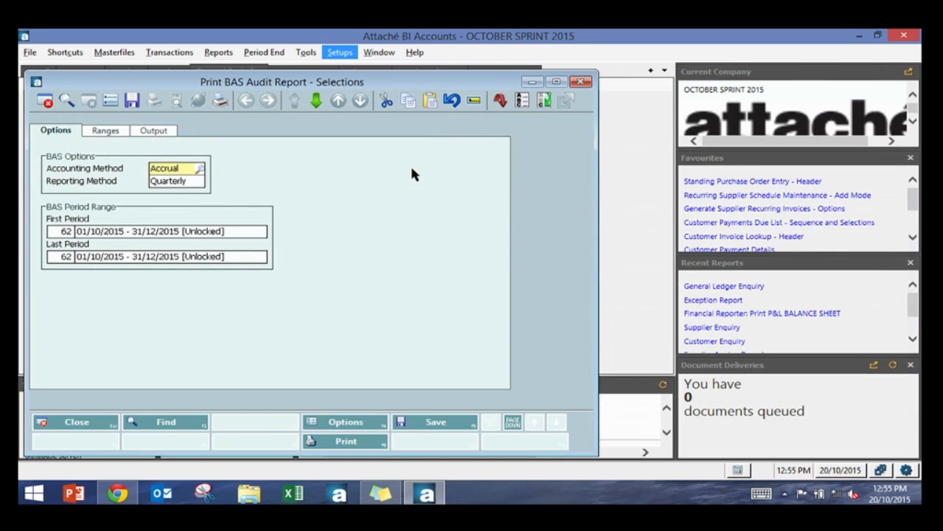
pyautogui.press('Escape')
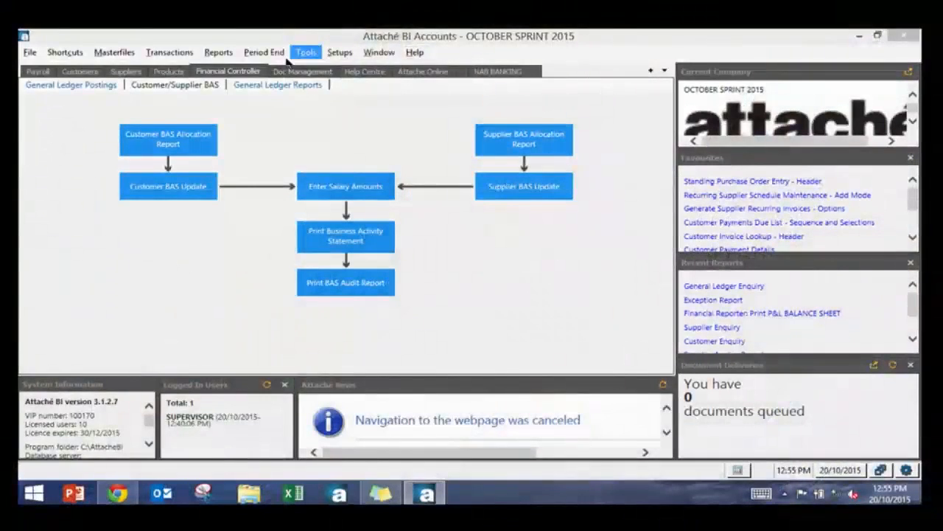
# Step: Open the supplier BAS Audit Report Purge, answer the backup query with Yes, and close the purge window
pyautogui.click(266, 55)
pyautogui.moveTo(329, 105)
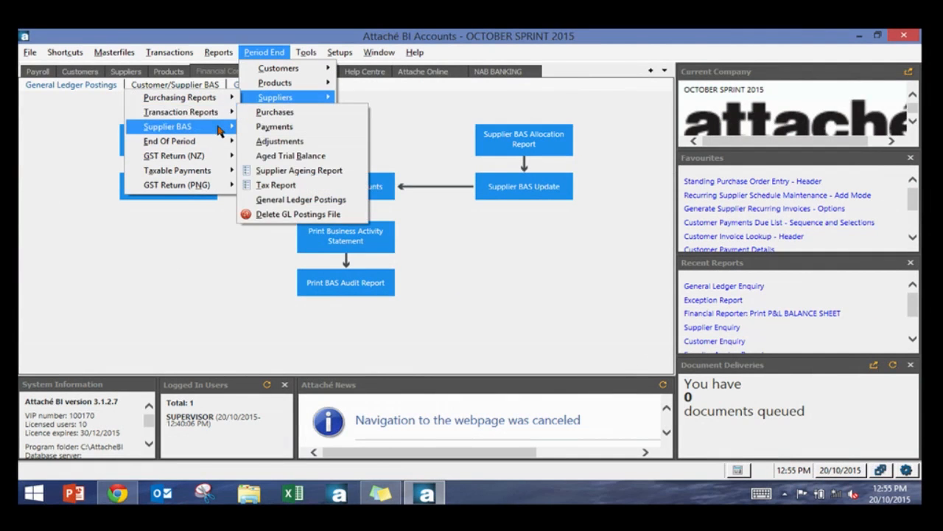
pyautogui.moveTo(220, 129)
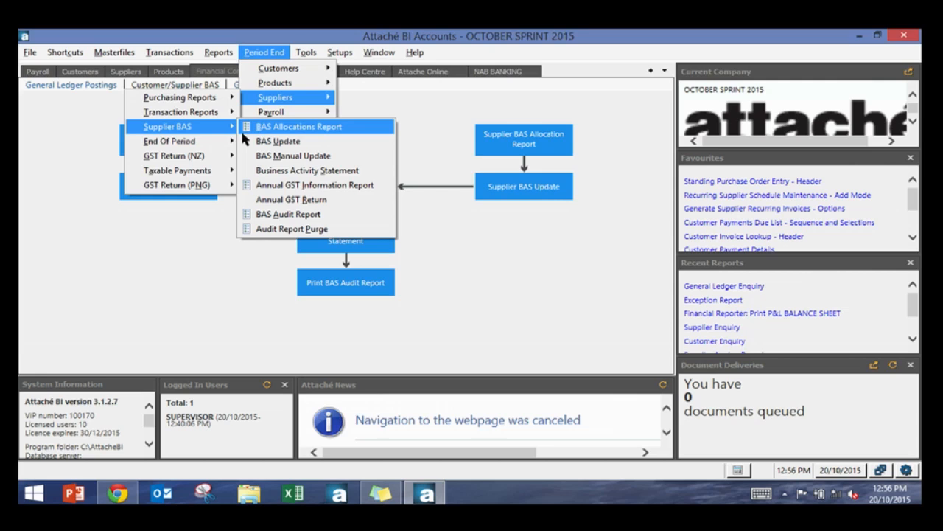
pyautogui.click(325, 228)
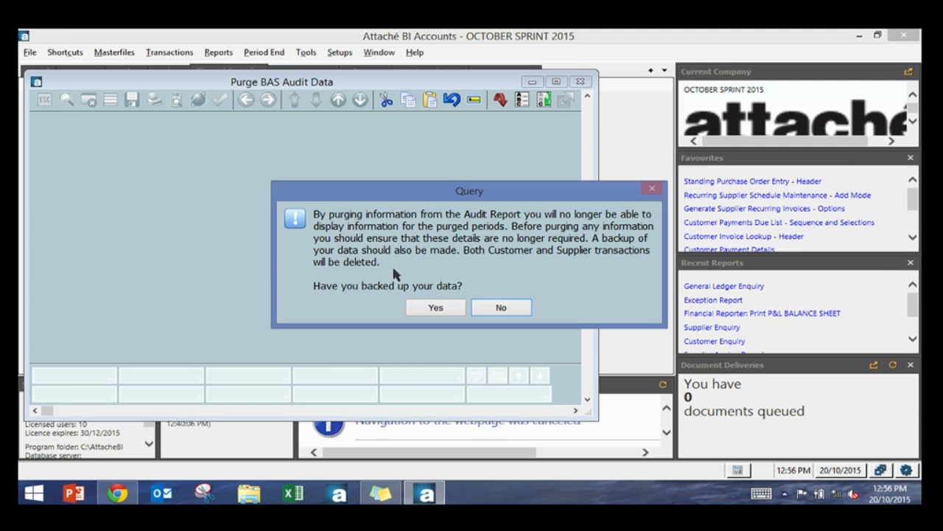
pyautogui.click(434, 309)
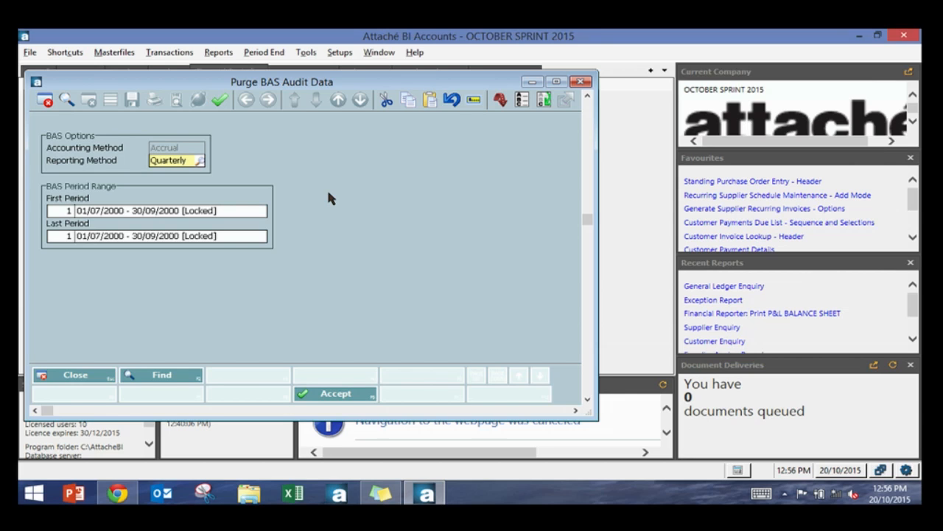
pyautogui.press('Escape')
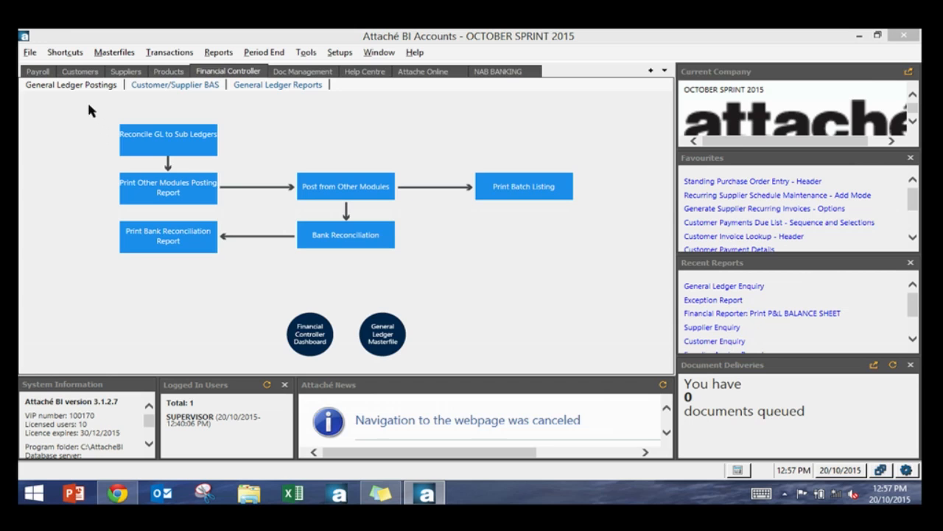
# Step: Open the Financial Controller Dashboard and review the Customer Tax report behind the reconciliation variance
pyautogui.click(135, 148)
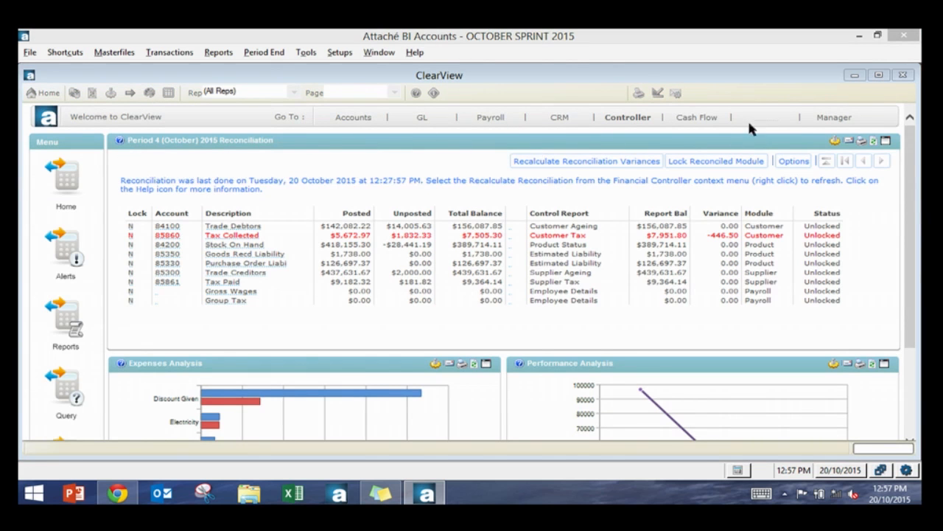
pyautogui.moveTo(556, 112)
pyautogui.moveTo(622, 122)
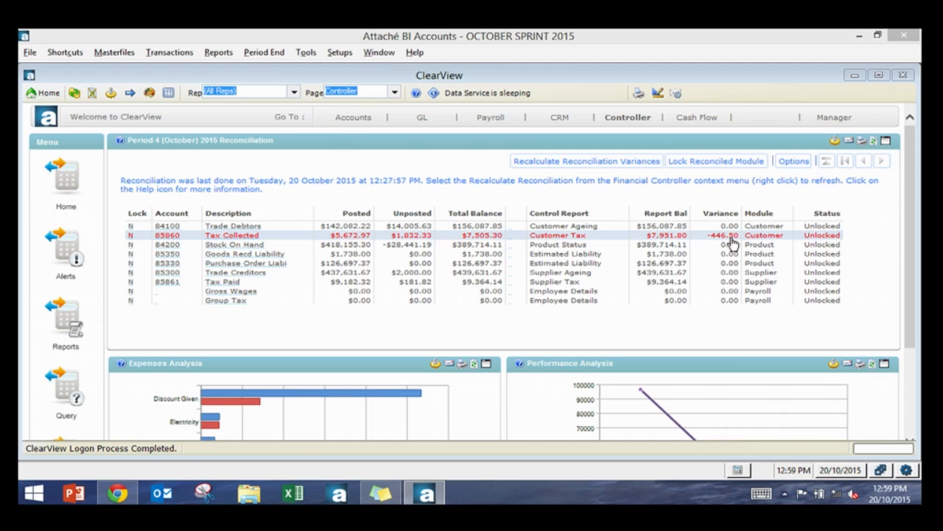
pyautogui.click(511, 238)
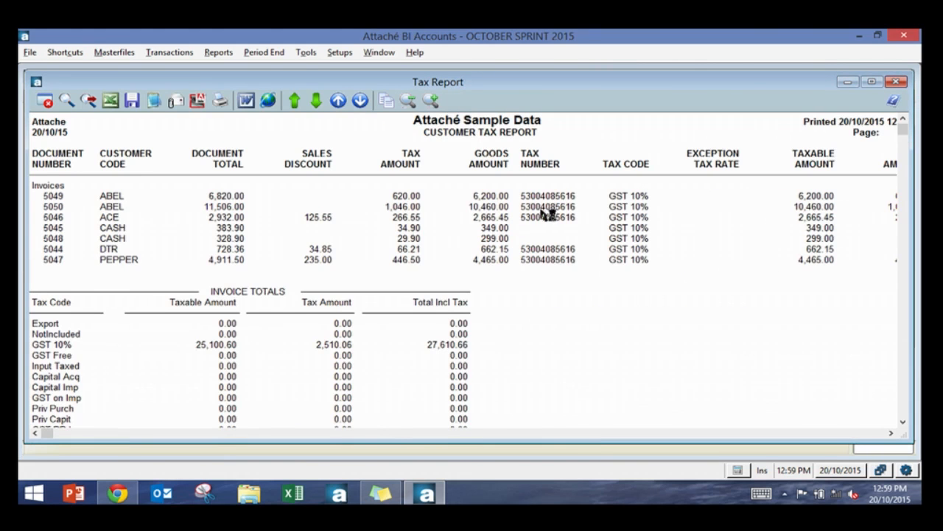
pyautogui.scroll(-2, 538, 210)
pyautogui.scroll(-3, 541, 213)
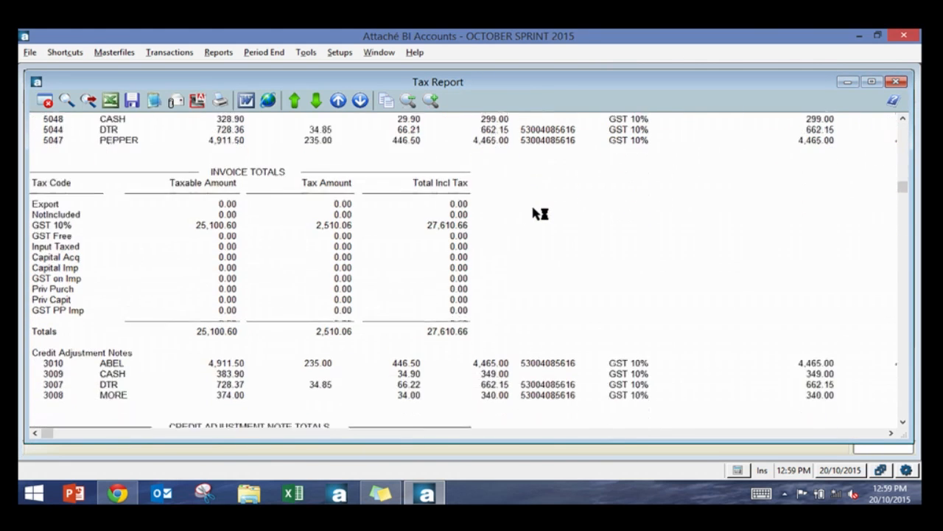
pyautogui.press('Escape')
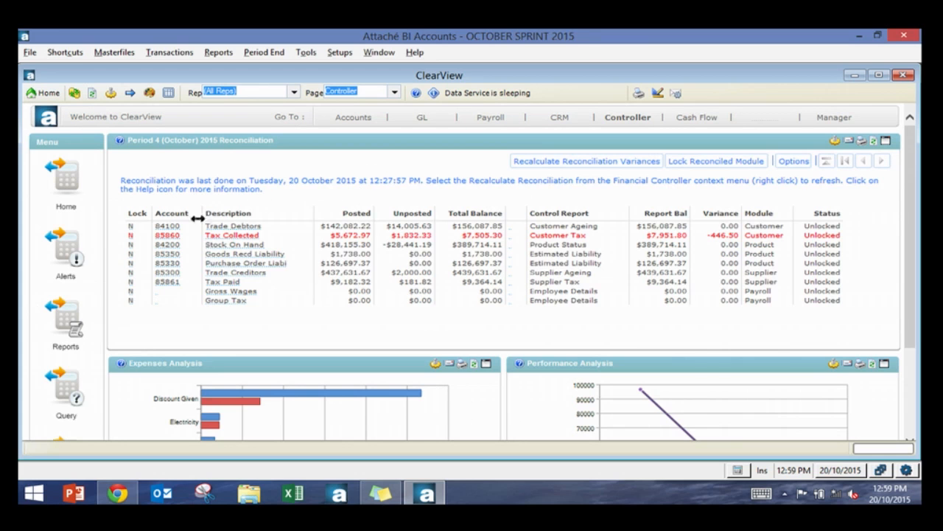
# Step: Open the Trade Debtors account 84100 in General Ledger Enquiry and close it
pyautogui.doubleClick(175, 231)
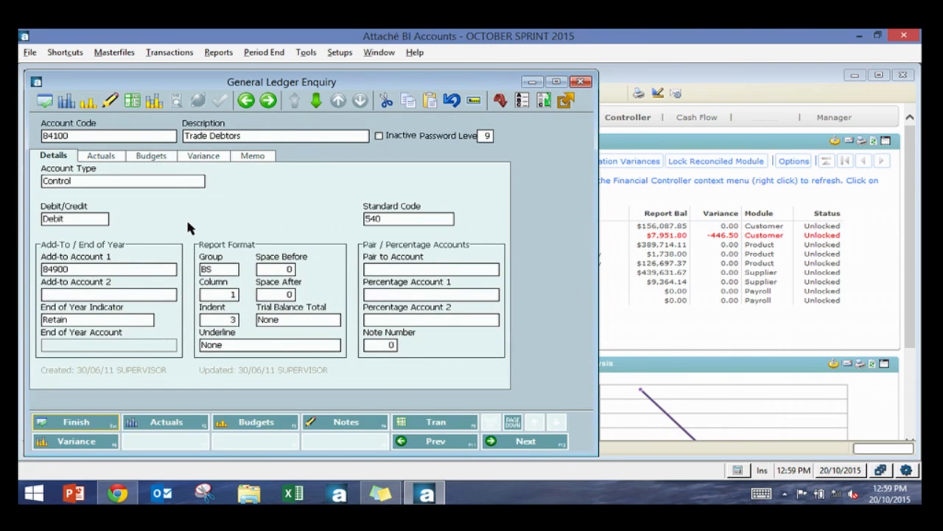
pyautogui.press('Escape')
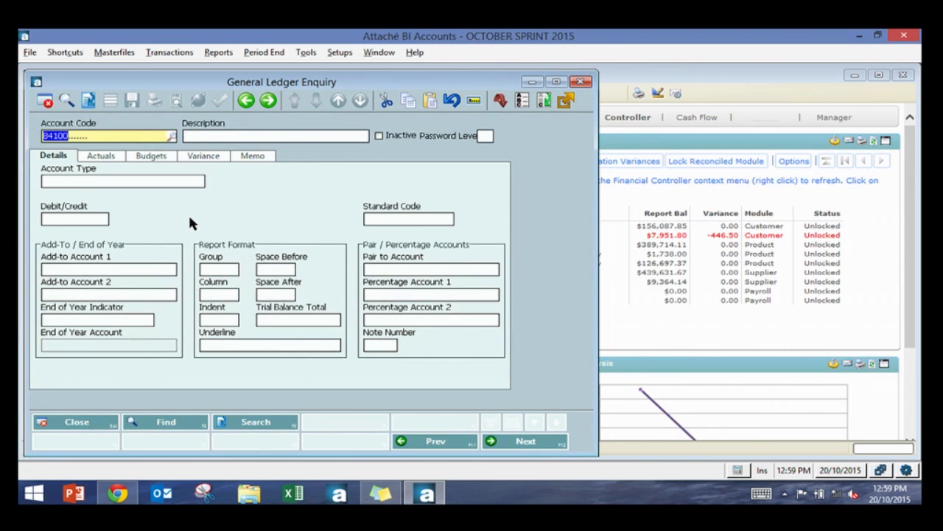
pyautogui.press('Escape')
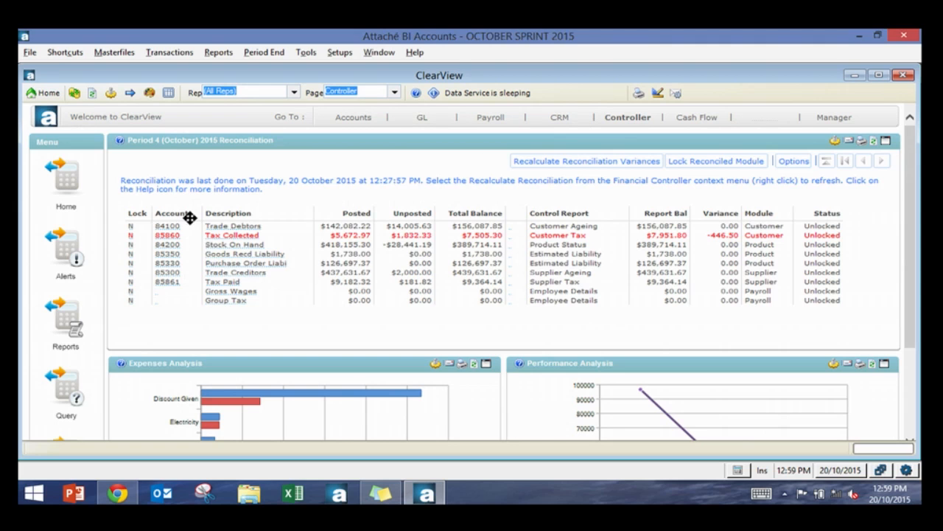
# Step: Open the Financial Controller options and enter 84100+84101 as the Trade Debtors reconciliation accounts
pyautogui.rightClick(177, 230)
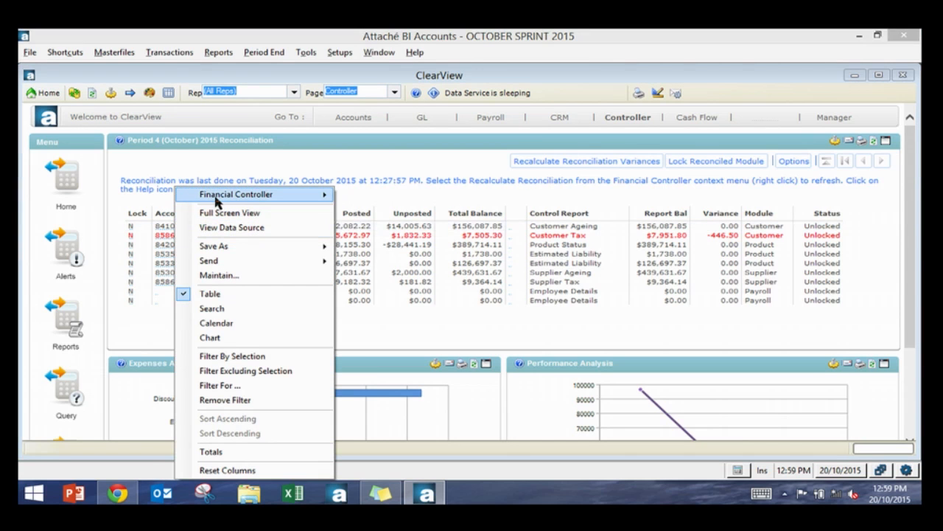
pyautogui.moveTo(216, 200)
pyautogui.click(364, 225)
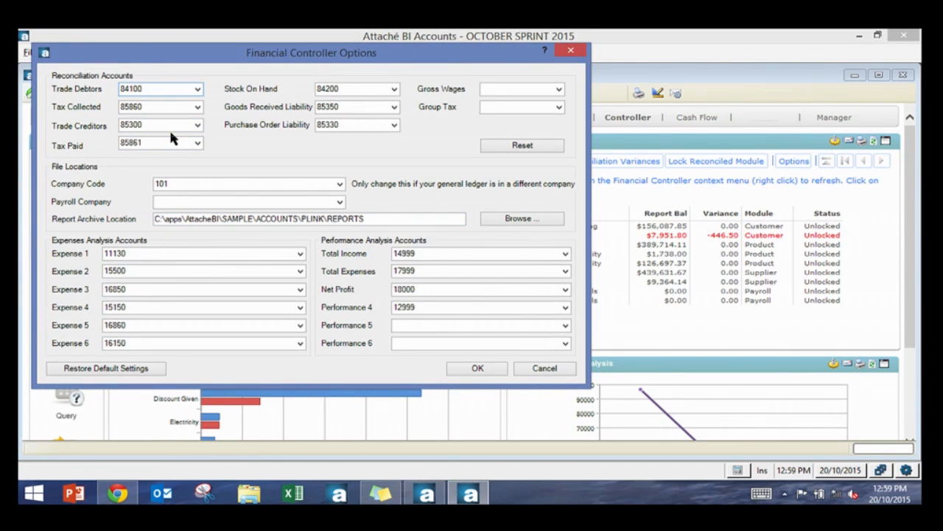
pyautogui.write('+8')
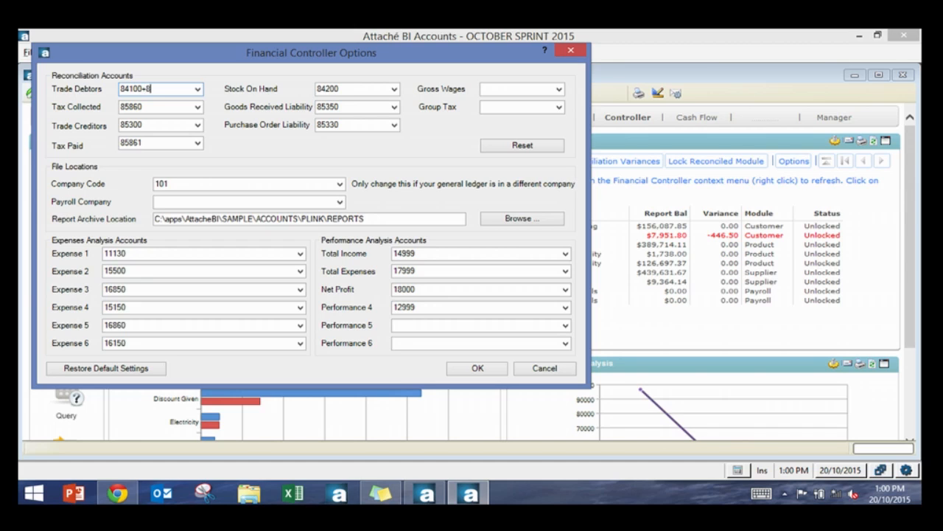
pyautogui.write('4200')
pyautogui.press('BackSpace')
pyautogui.press('BackSpace')
pyautogui.press('BackSpace')
pyautogui.write('101')
pyautogui.click(198, 89)
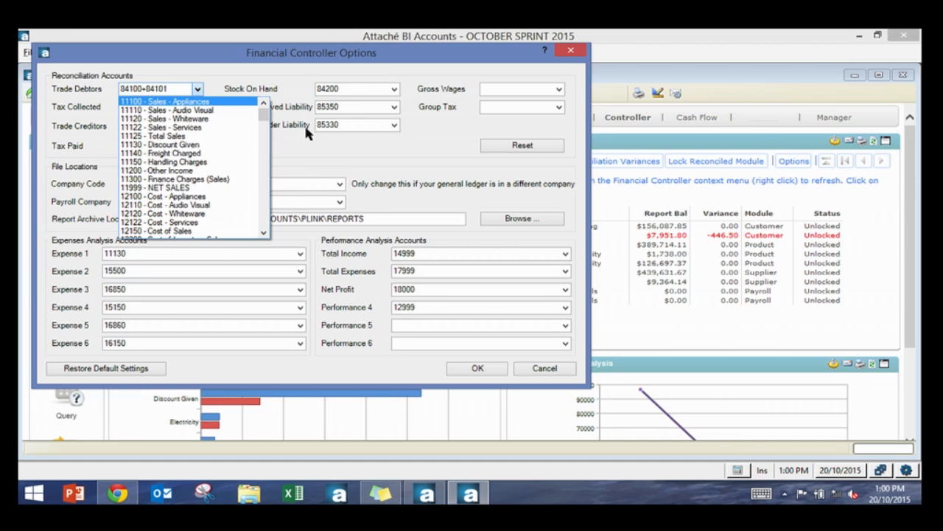
# Step: Delete the last characters of the Trade Debtors account entry and accept the Financial Controller options
pyautogui.click(323, 153)
pyautogui.press('BackSpace')
pyautogui.press('BackSpace')
pyautogui.press('BackSpace')
pyautogui.press('BackSpace')
pyautogui.press('BackSpace')
pyautogui.press('BackSpace')
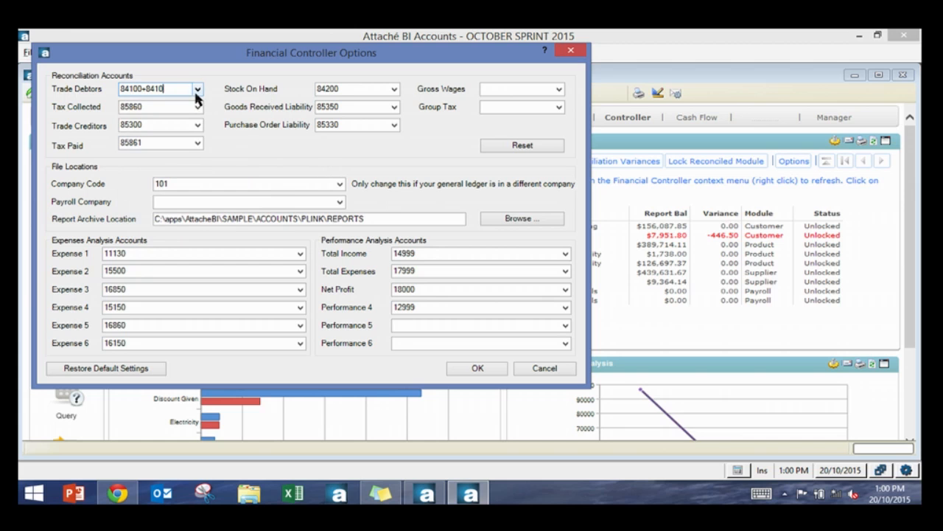
pyautogui.click(468, 366)
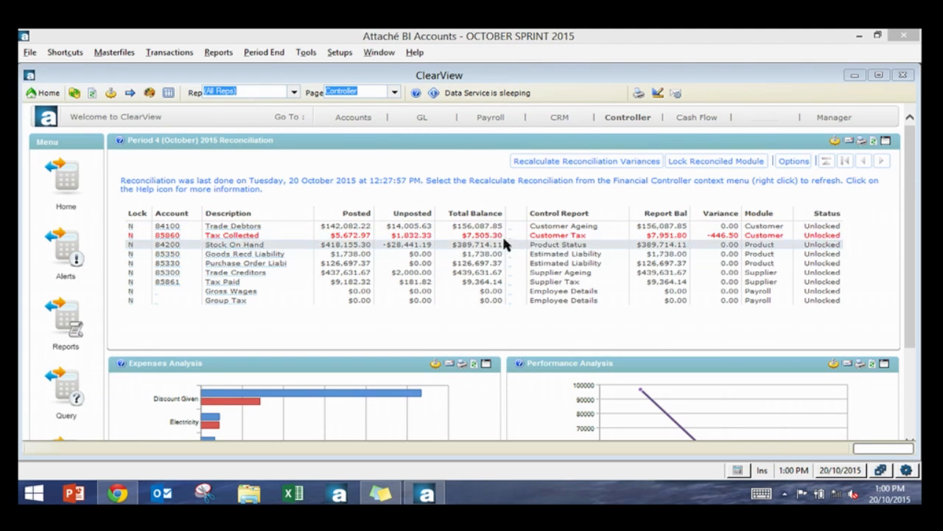
# Step: Lock the Customer module after confirming its reports are printed, then unlock it again, confirming both prompts
pyautogui.click(130, 226)
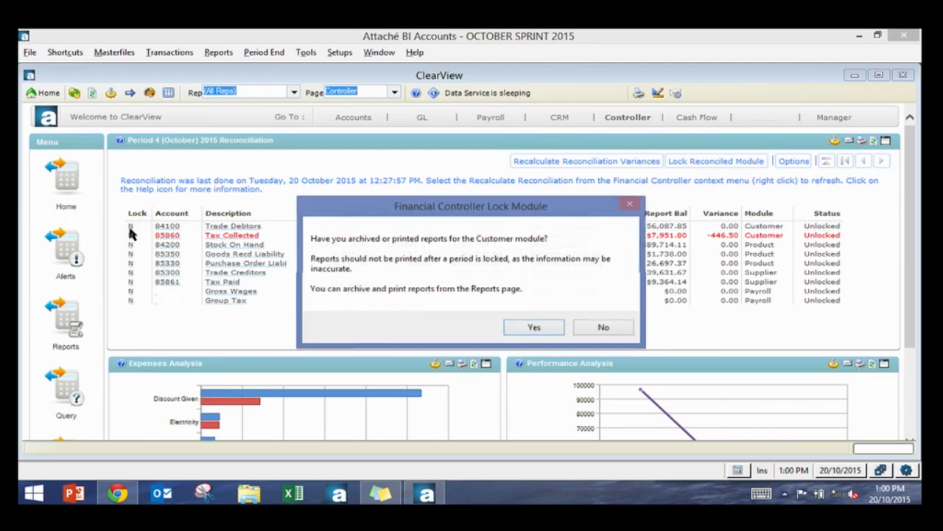
pyautogui.click(509, 326)
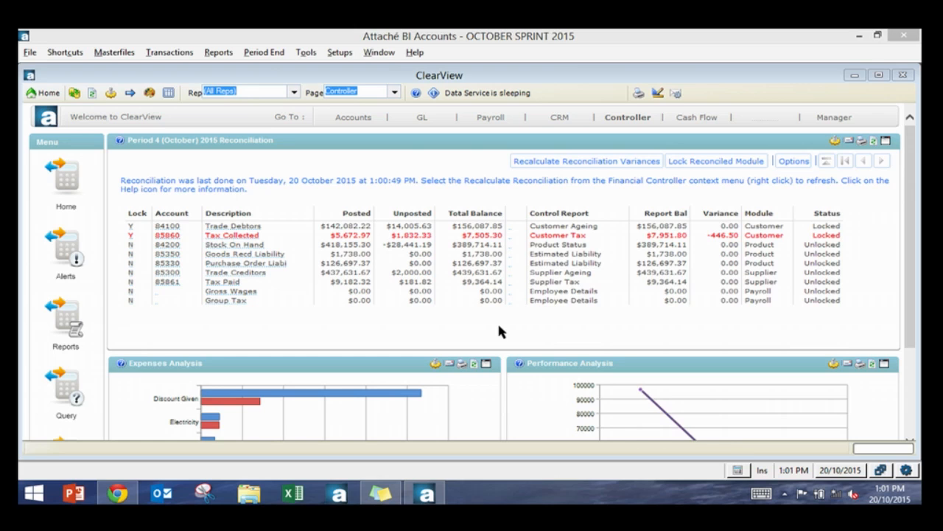
pyautogui.click(132, 227)
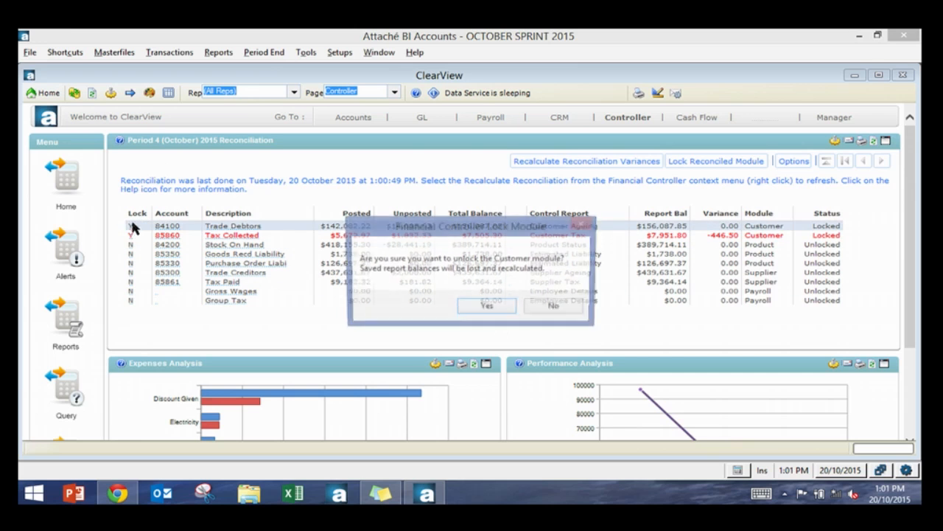
pyautogui.click(486, 307)
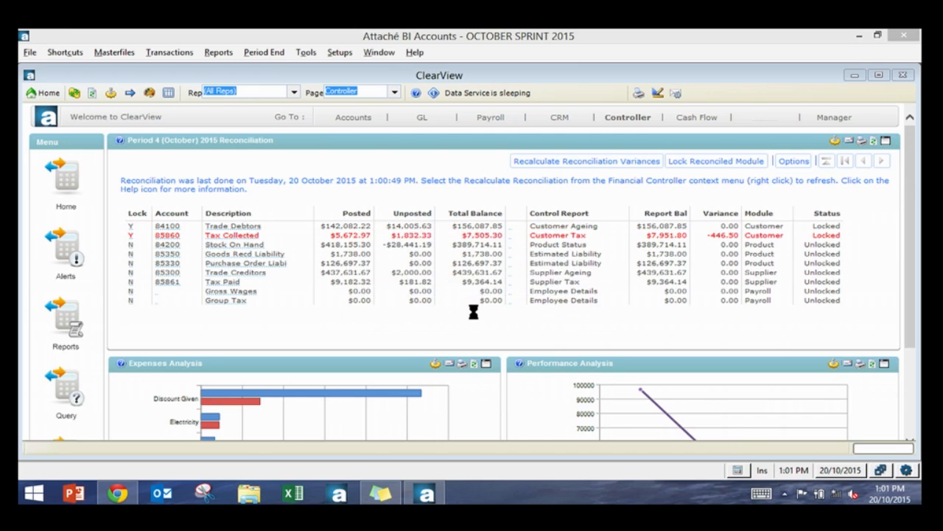
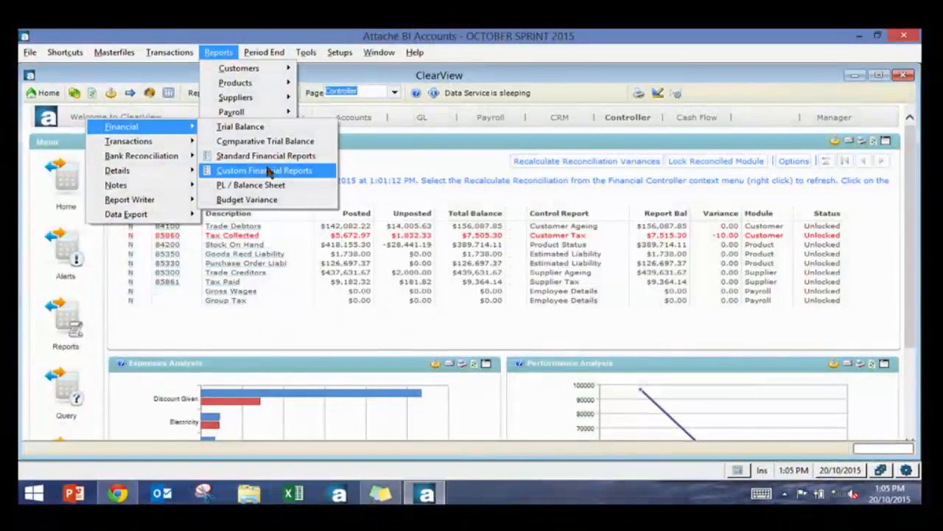
pyautogui.click(225, 194)
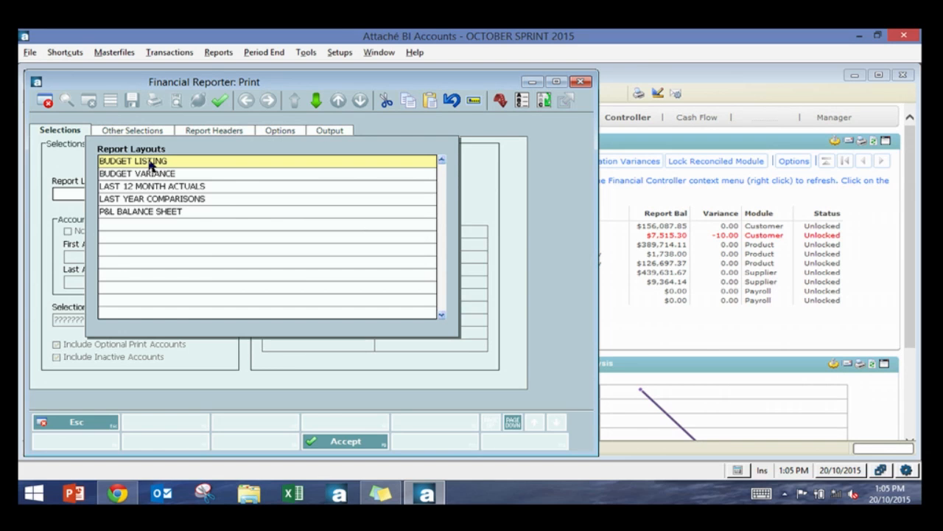
pyautogui.press('Escape')
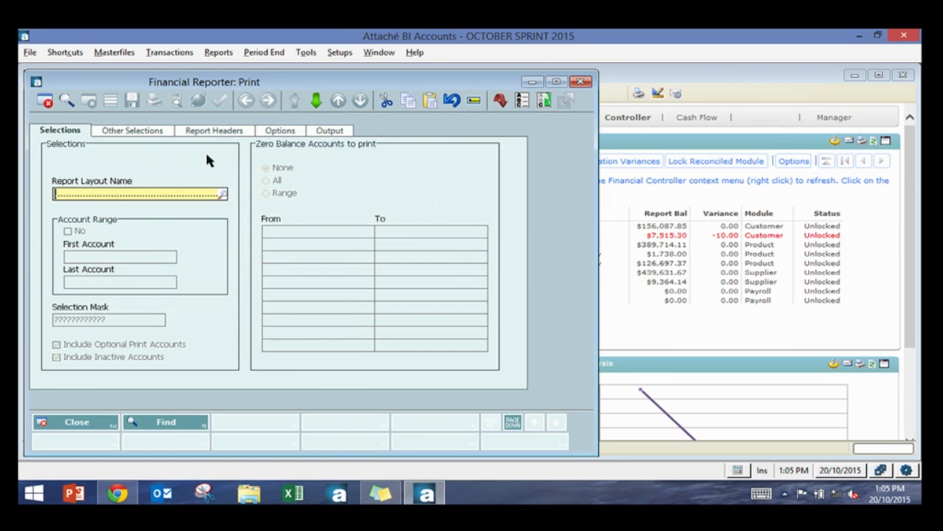
pyautogui.click(582, 82)
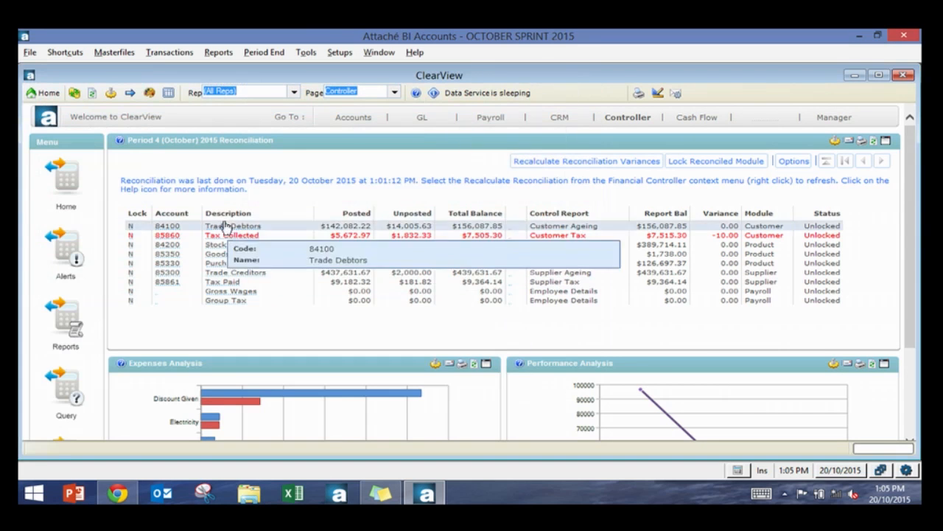
# Step: Open the P&L BALANCE SHEET custom financial report and review its column setup before closing it
pyautogui.click(215, 56)
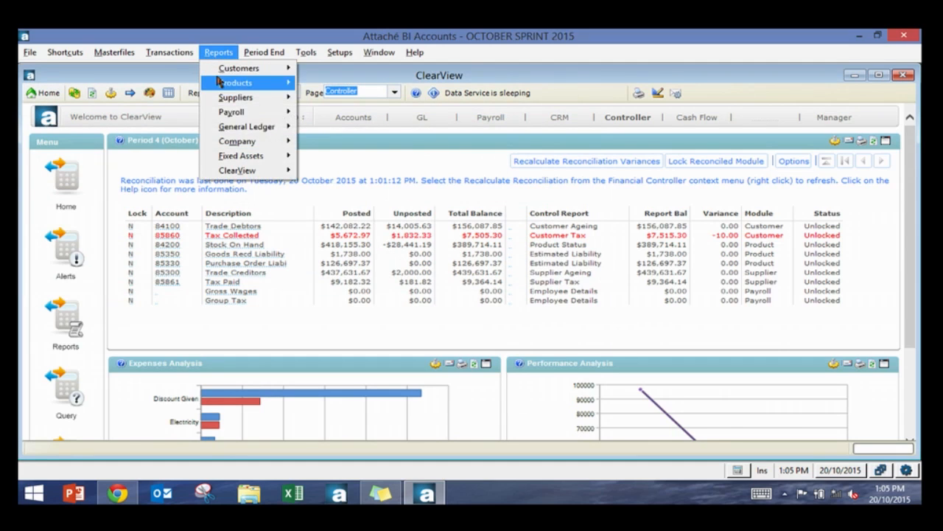
pyautogui.moveTo(248, 128)
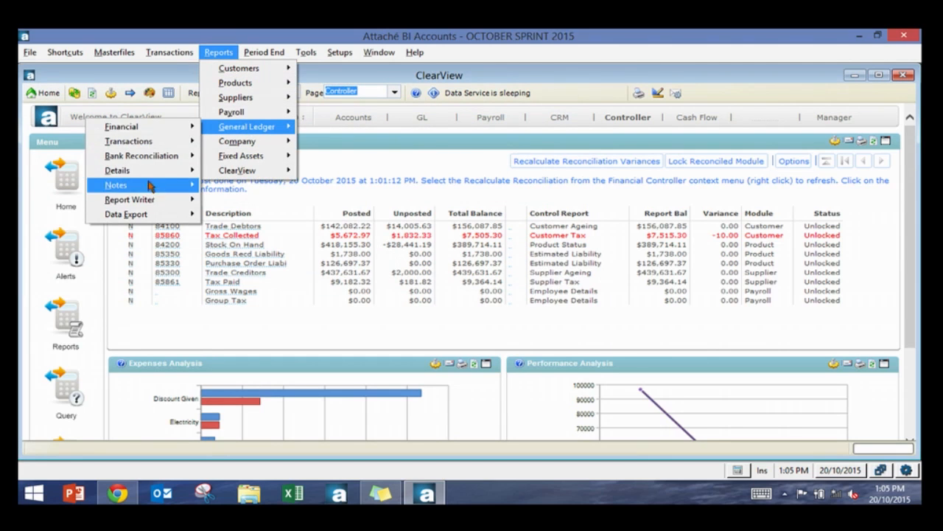
pyautogui.moveTo(165, 128)
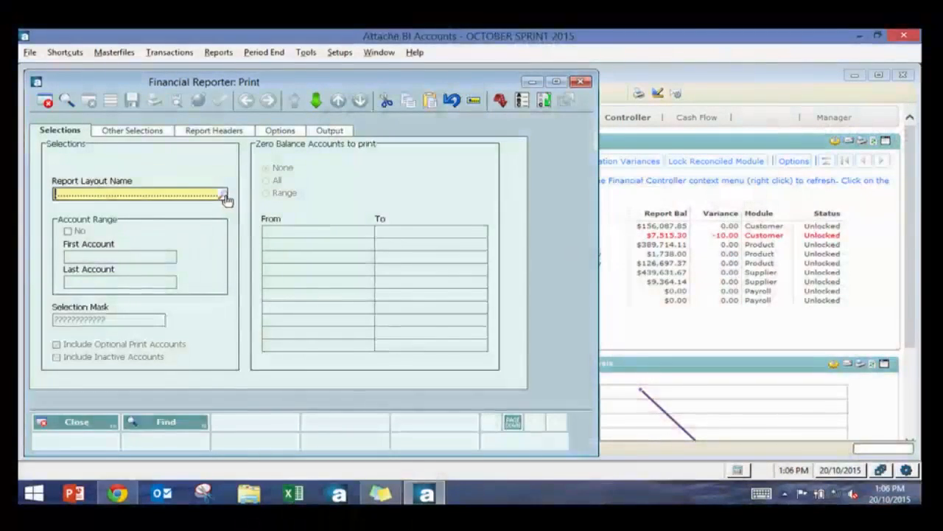
pyautogui.click(227, 200)
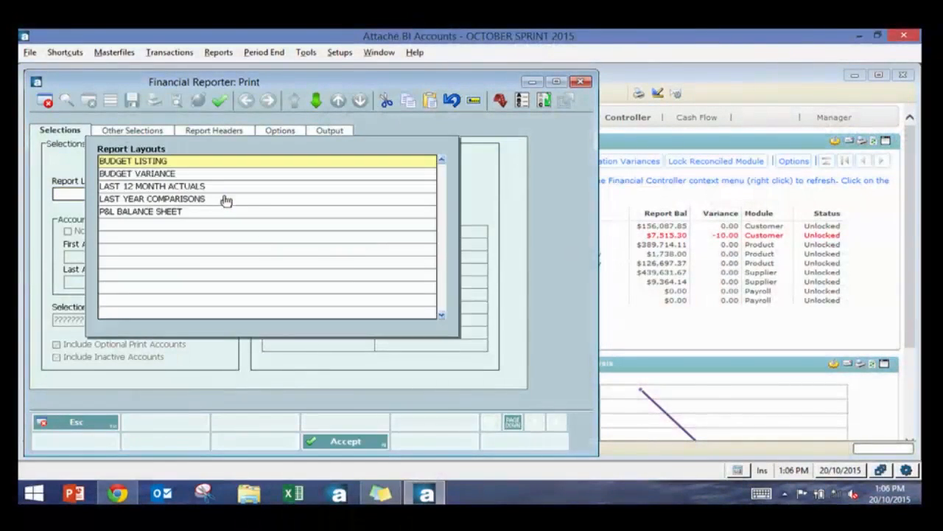
pyautogui.doubleClick(226, 213)
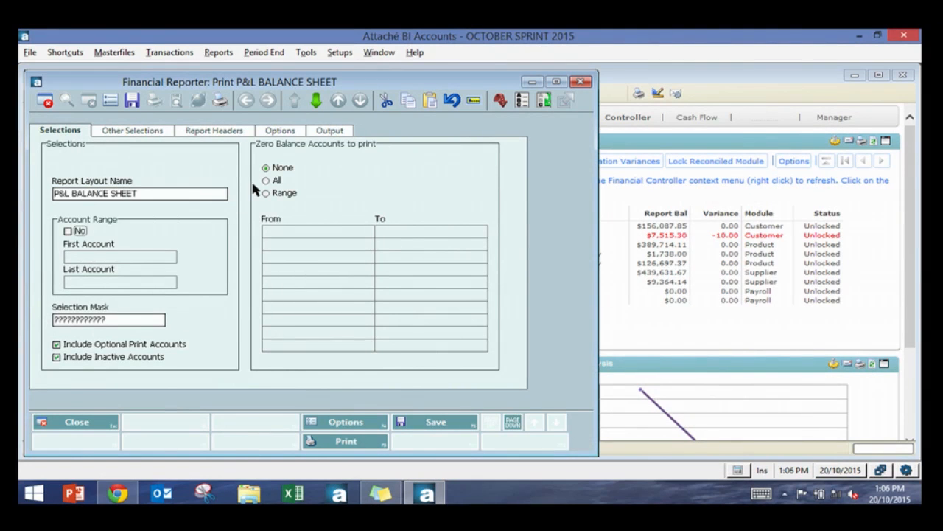
pyautogui.press('pagedown')
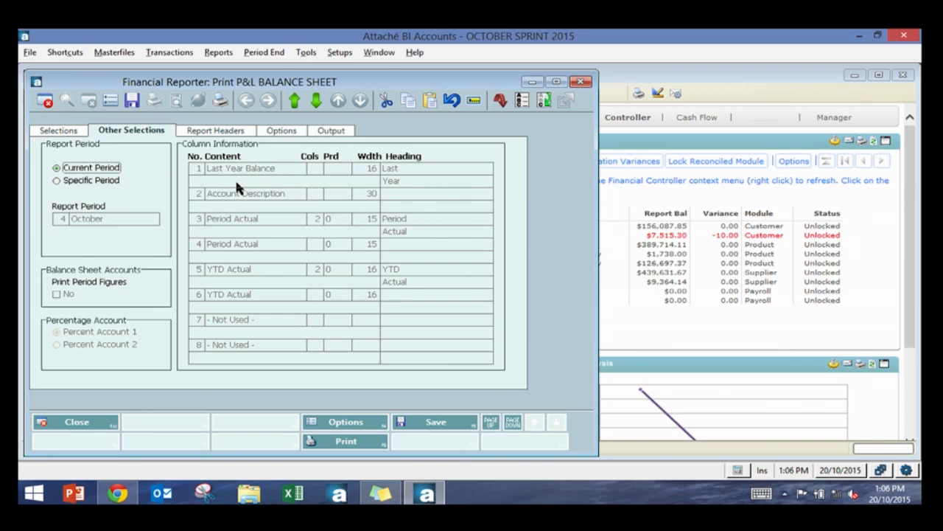
pyautogui.press('Escape')
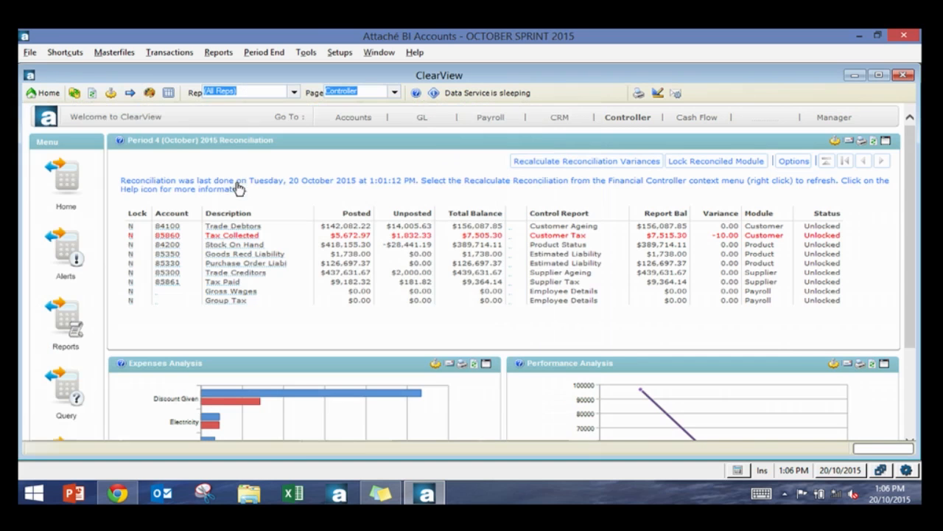
# Step: Open the Financial Reporter Import Reports window and close it without importing
pyautogui.click(339, 52)
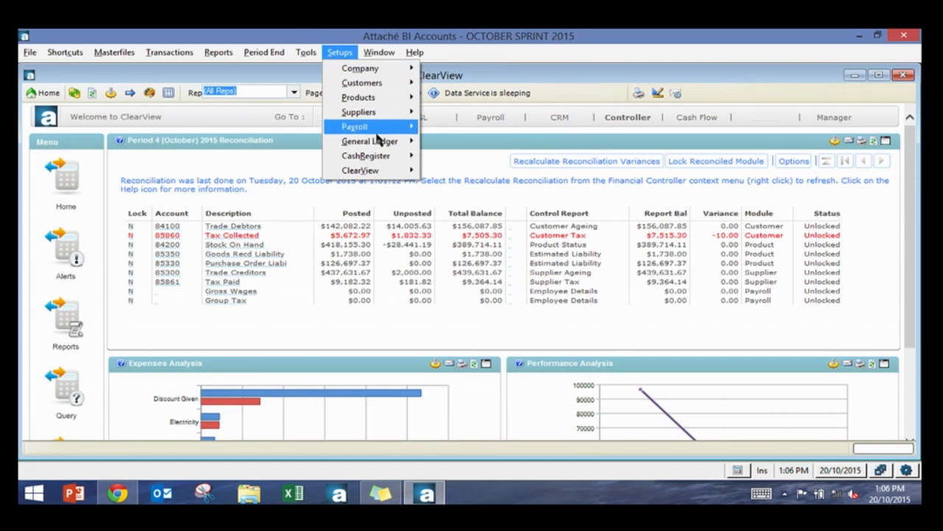
pyautogui.moveTo(376, 140)
pyautogui.moveTo(305, 157)
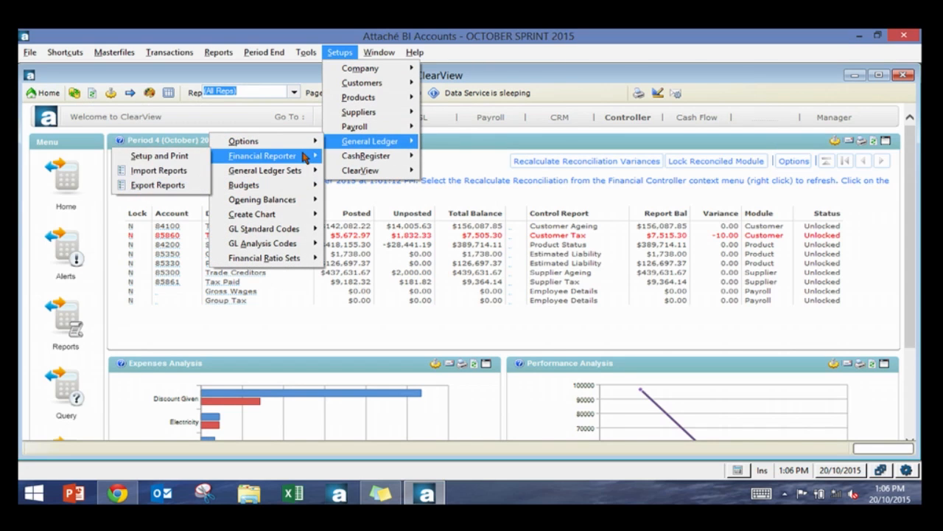
pyautogui.click(184, 171)
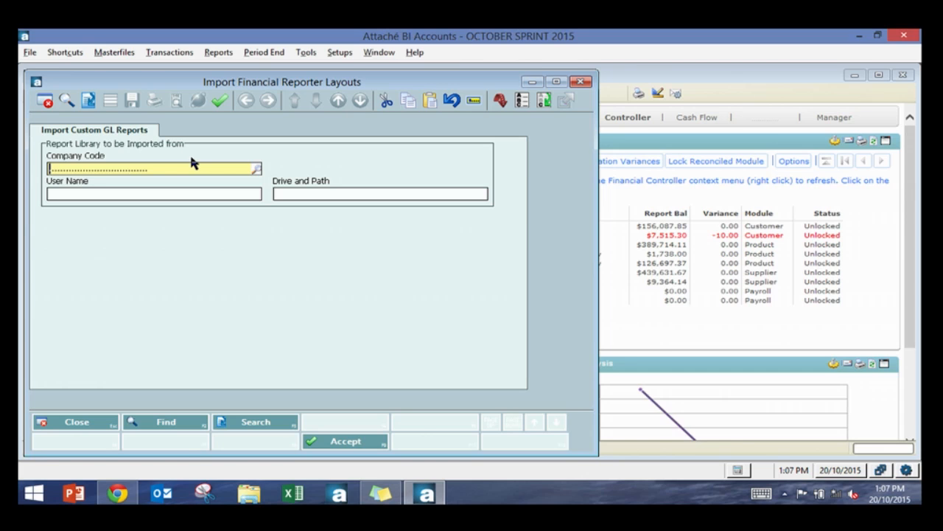
pyautogui.press('Escape')
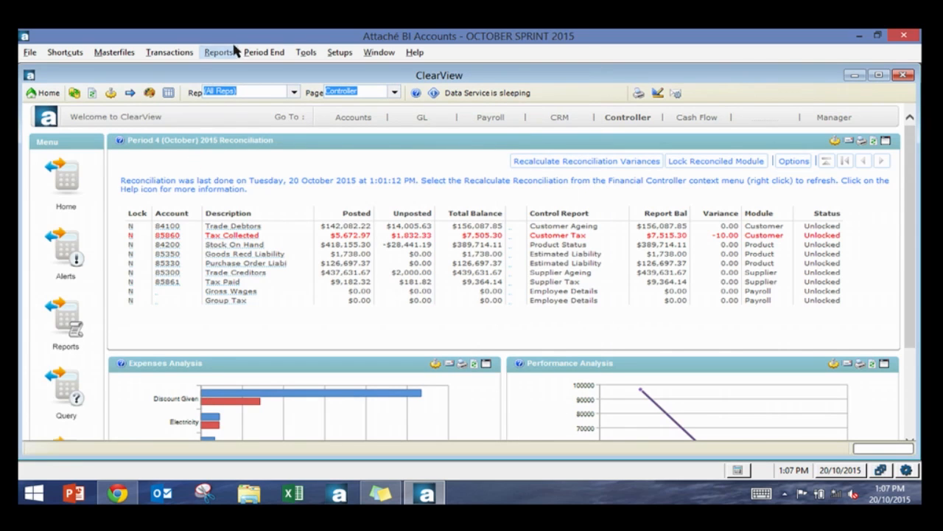
# Step: Open the existing P&L BALANCE SHEET layout in the Financial Reporter Setup and Print window
pyautogui.click(212, 55)
pyautogui.moveTo(345, 56)
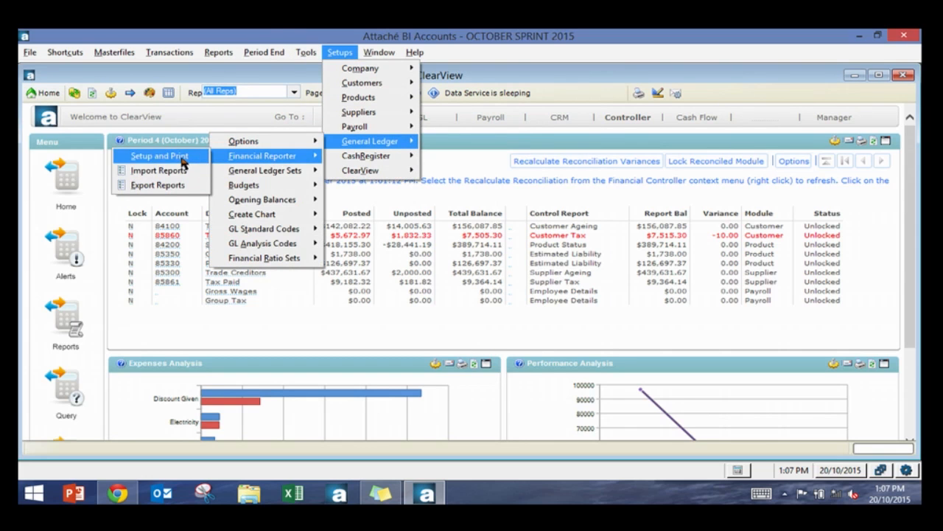
pyautogui.click(182, 156)
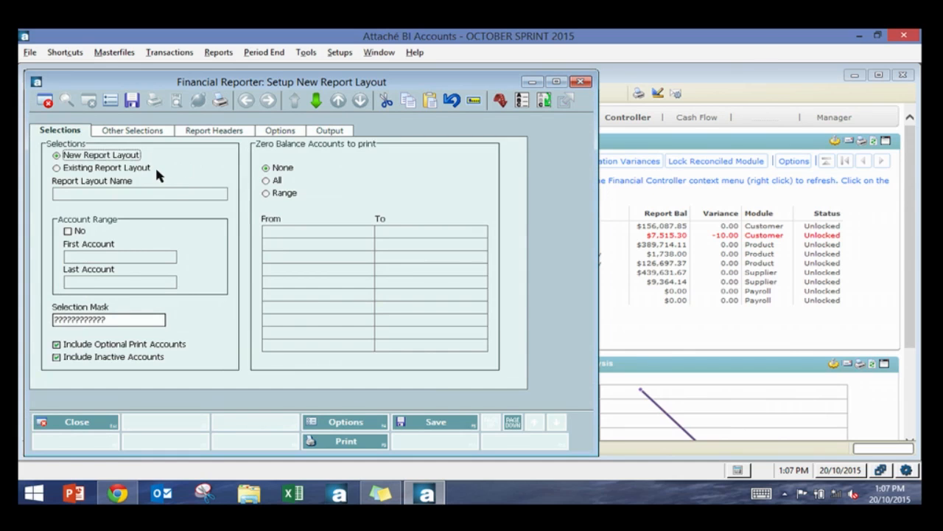
pyautogui.click(94, 168)
pyautogui.click(88, 192)
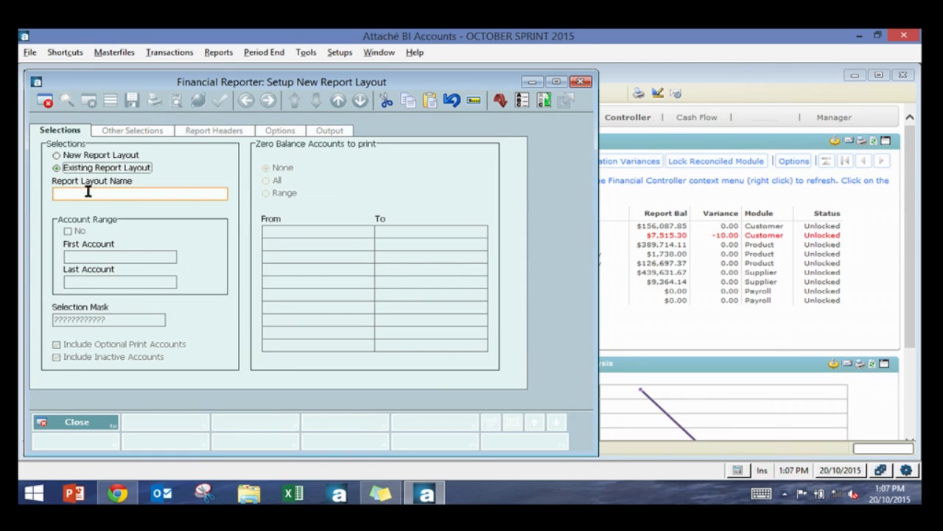
pyautogui.click(222, 195)
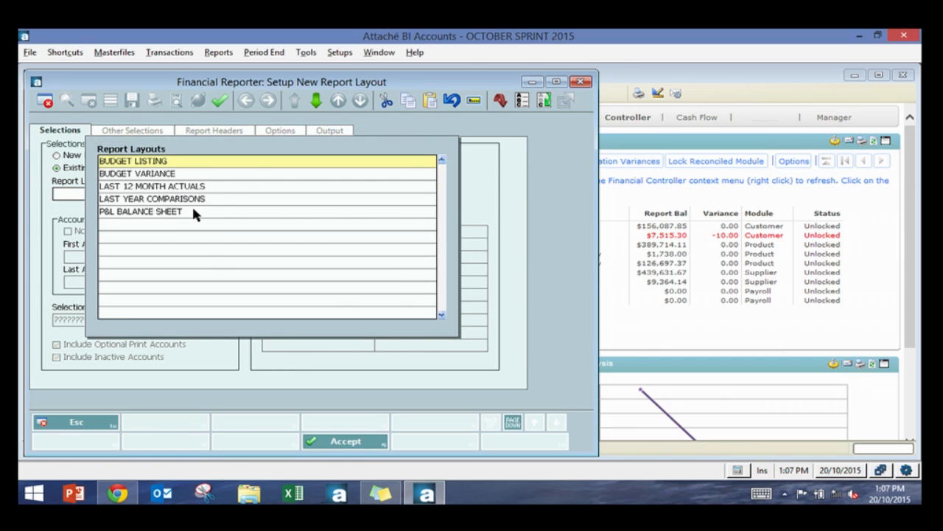
pyautogui.doubleClick(193, 209)
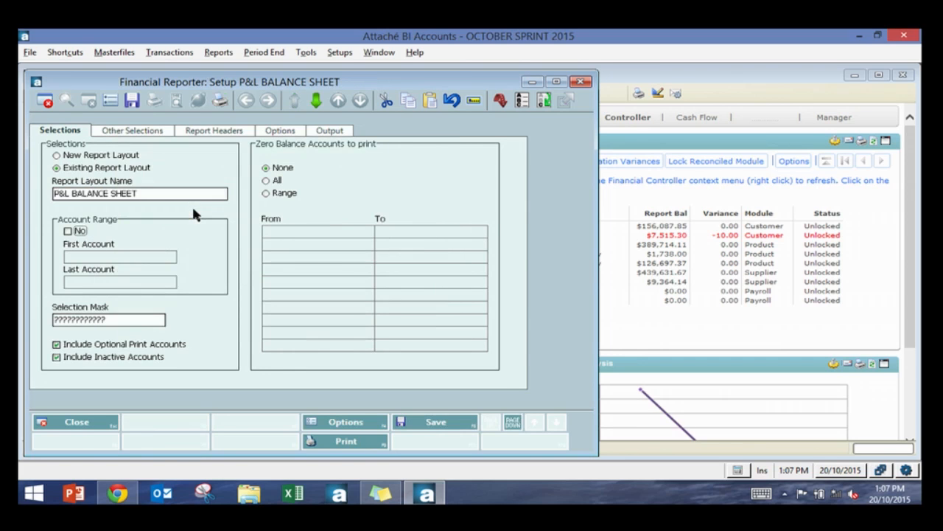
# Step: Insert an Account Code column as column 2, before Account Description, with a width of 10
pyautogui.click(511, 422)
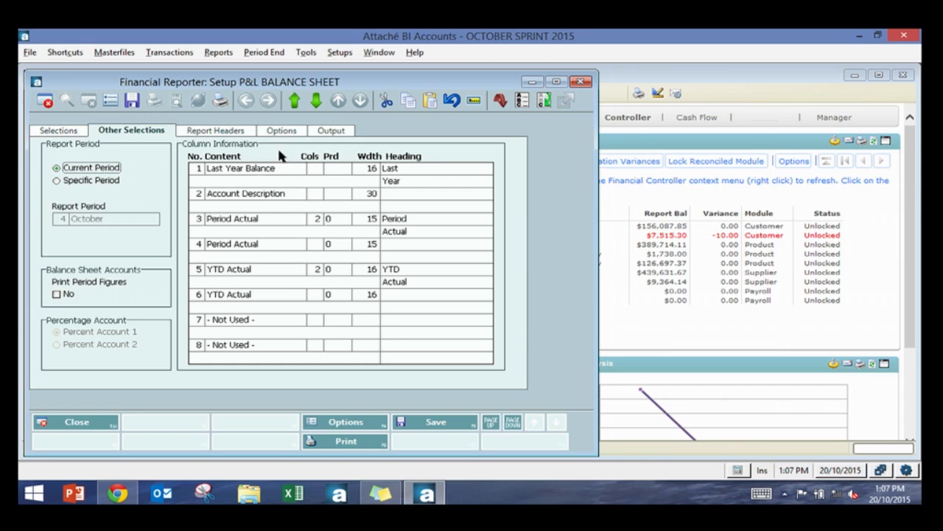
pyautogui.click(233, 195)
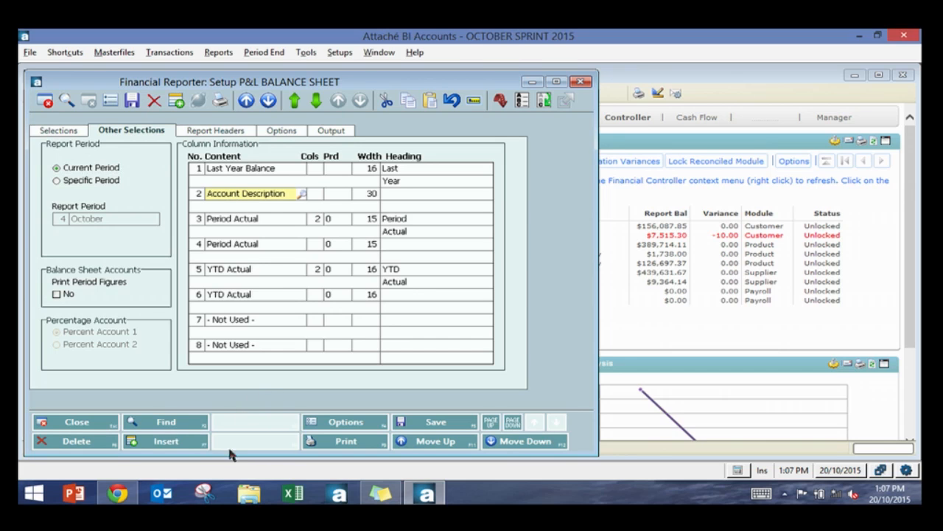
pyautogui.click(191, 442)
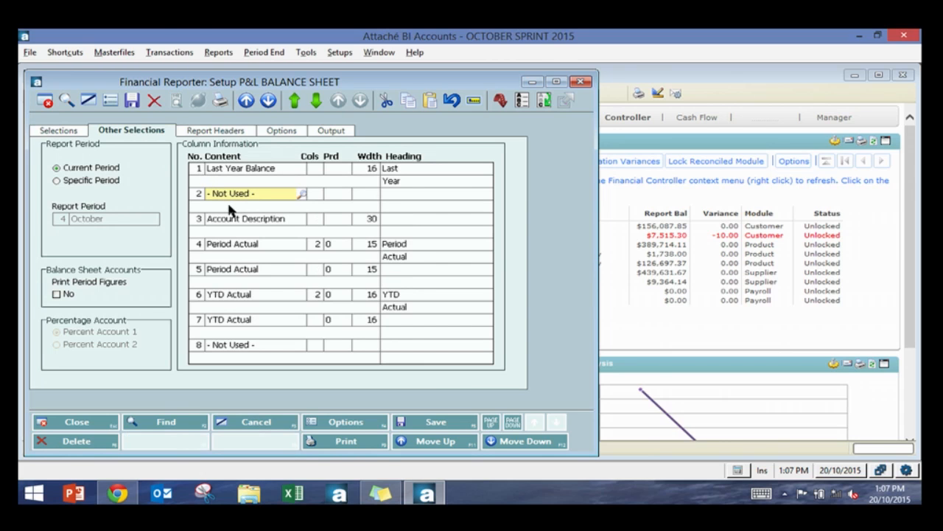
pyautogui.click(301, 193)
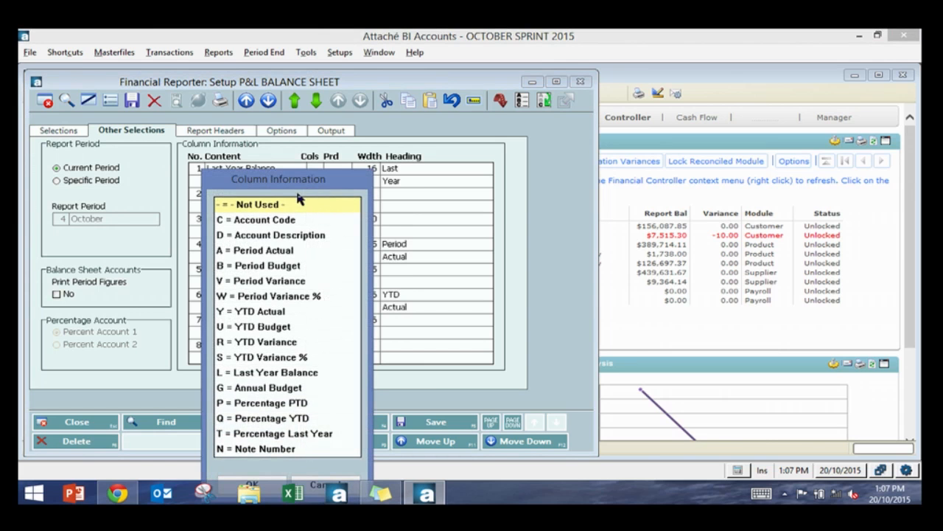
pyautogui.click(281, 221)
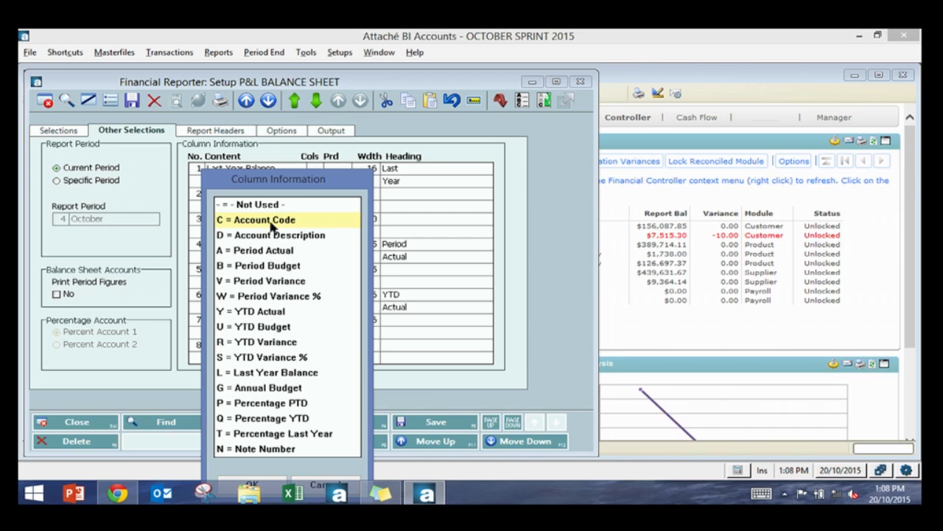
pyautogui.click(271, 479)
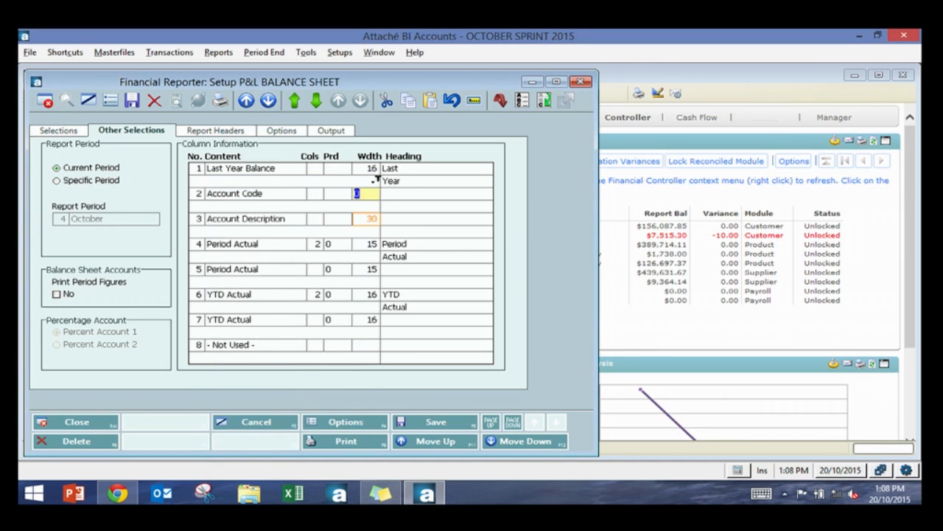
pyautogui.write('10')
pyautogui.press('Tab')
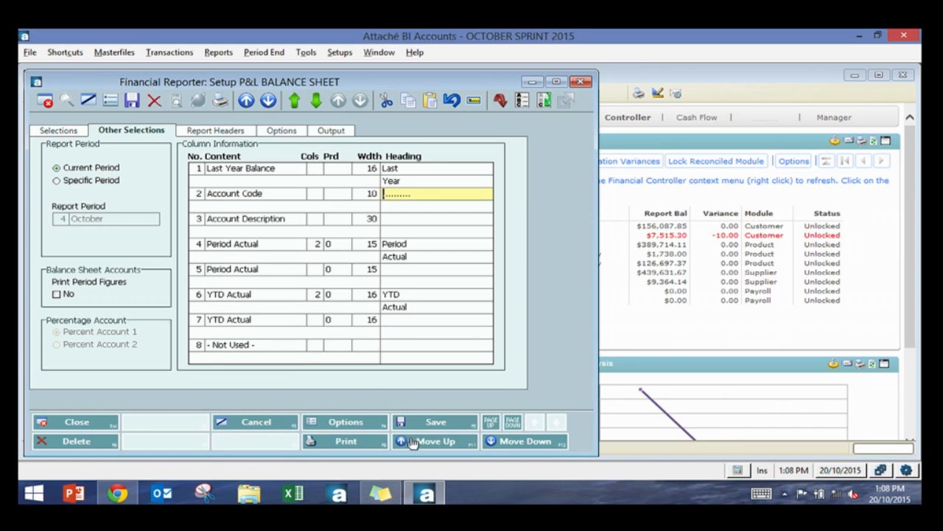
# Step: Save the modified layout as P&L BALANCE SHEET - CODE and close the setup window
pyautogui.click(425, 426)
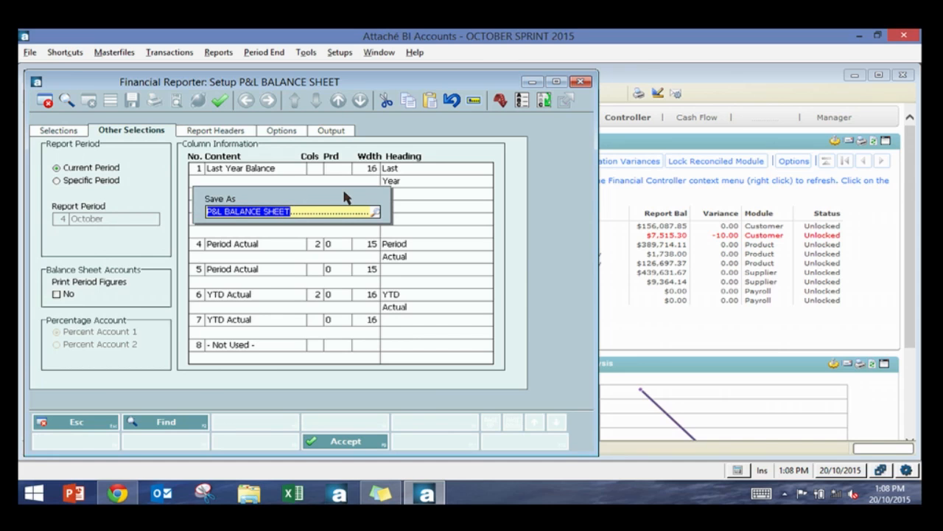
pyautogui.click(321, 213)
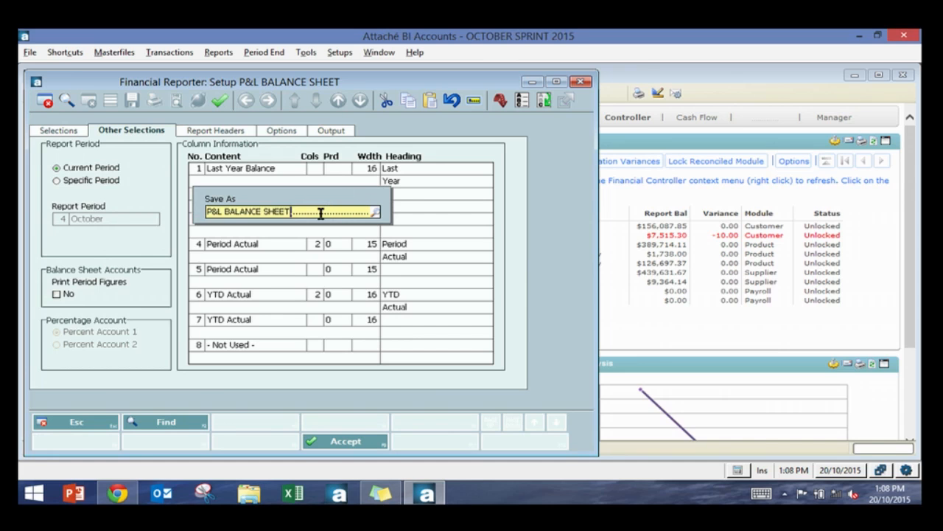
pyautogui.write('- CODE')
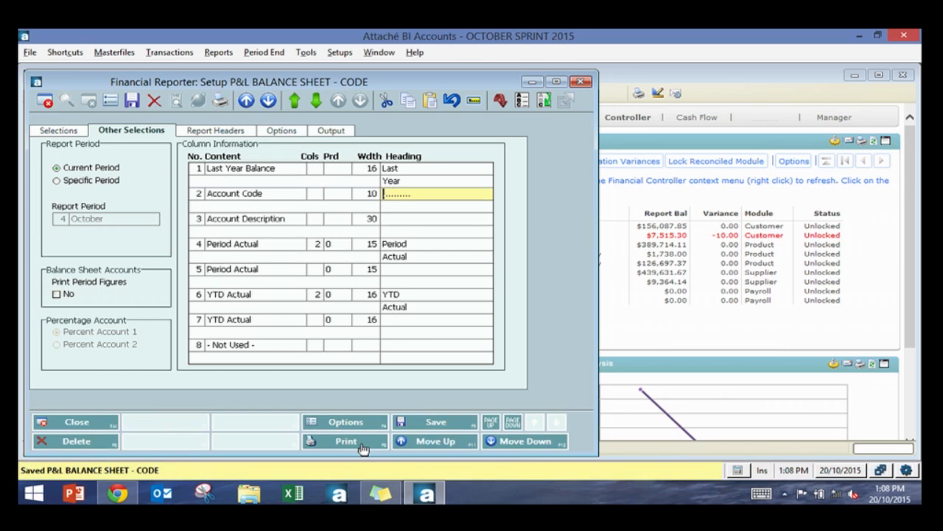
pyautogui.click(76, 423)
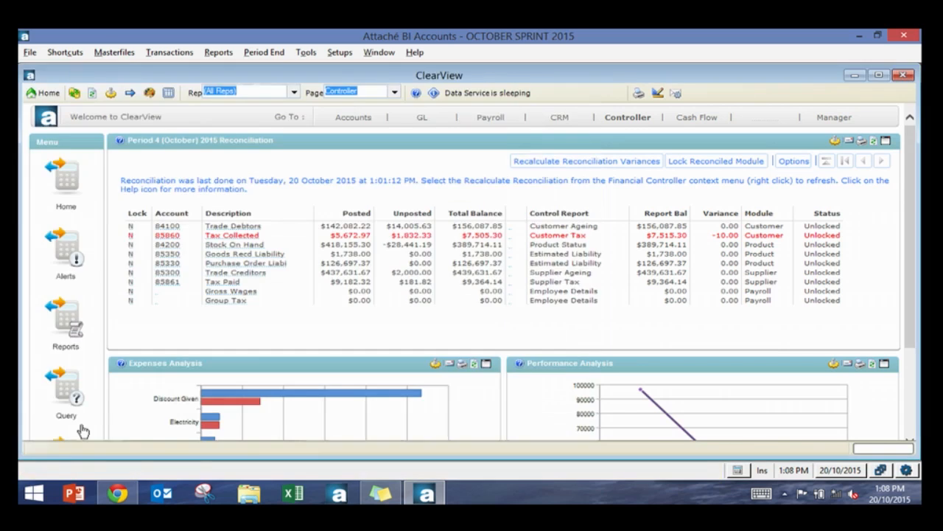
# Step: Print the P&L BALANCE SHEET - CODE custom financial report to preview
pyautogui.click(218, 52)
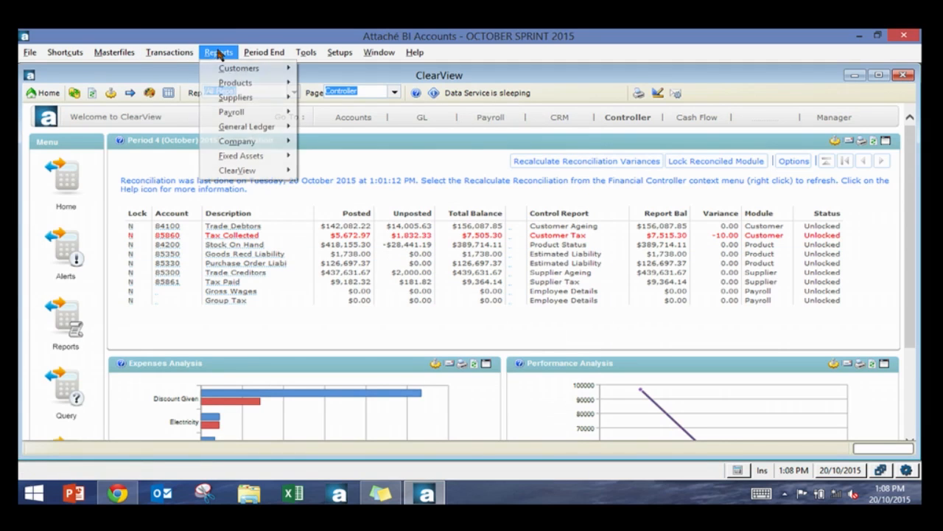
pyautogui.moveTo(248, 125)
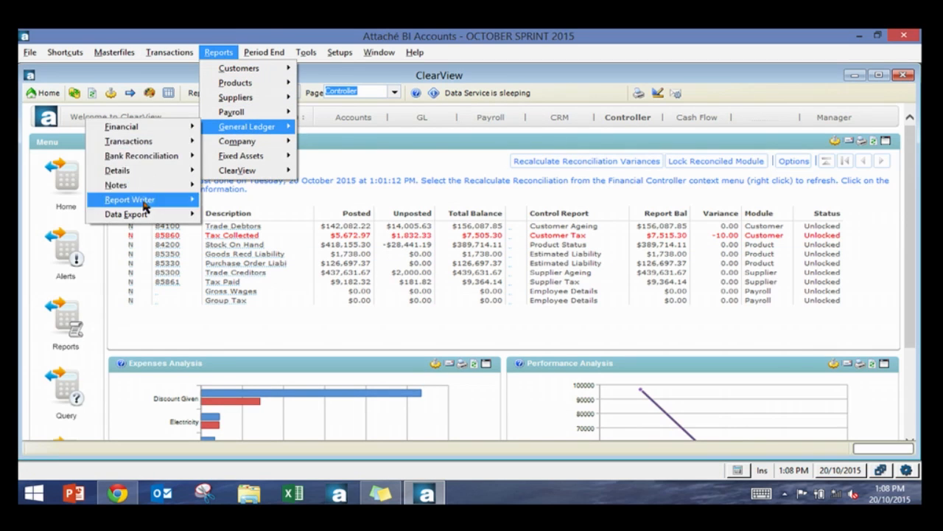
pyautogui.moveTo(131, 127)
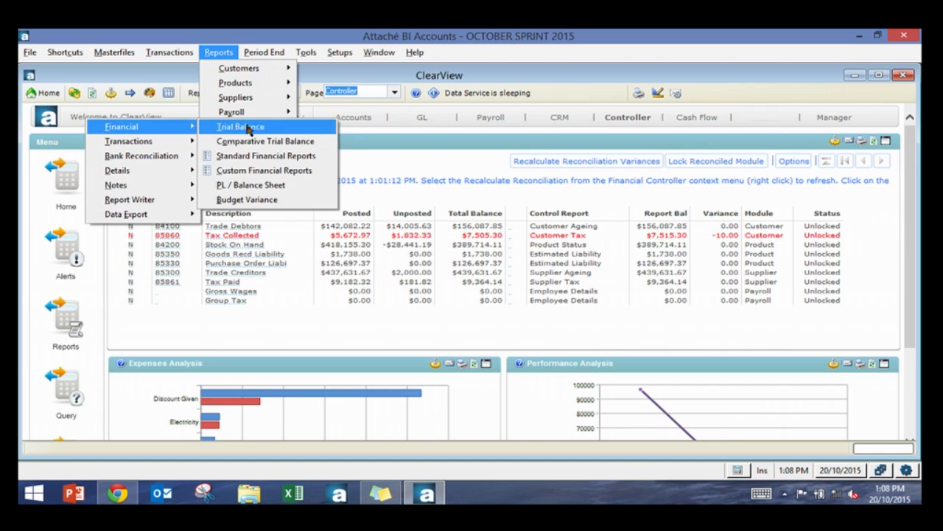
pyautogui.click(264, 170)
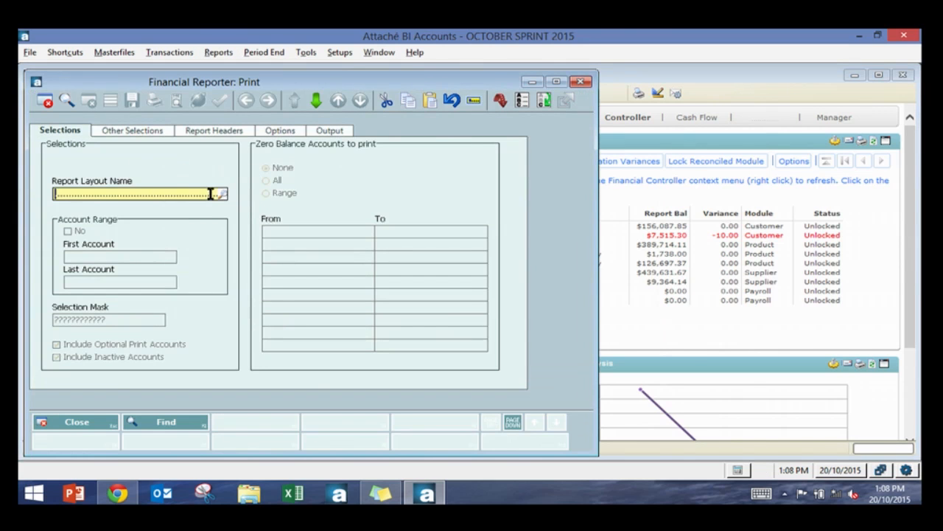
pyautogui.click(222, 194)
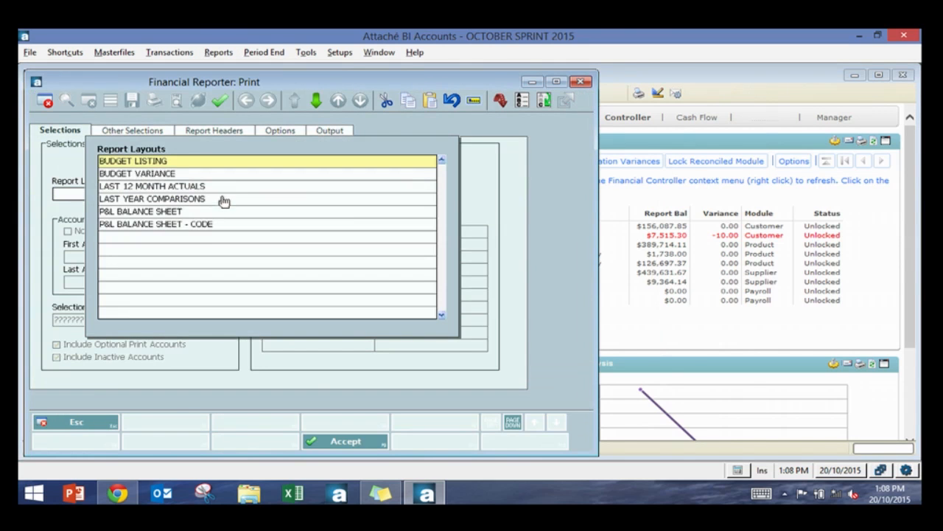
pyautogui.doubleClick(180, 225)
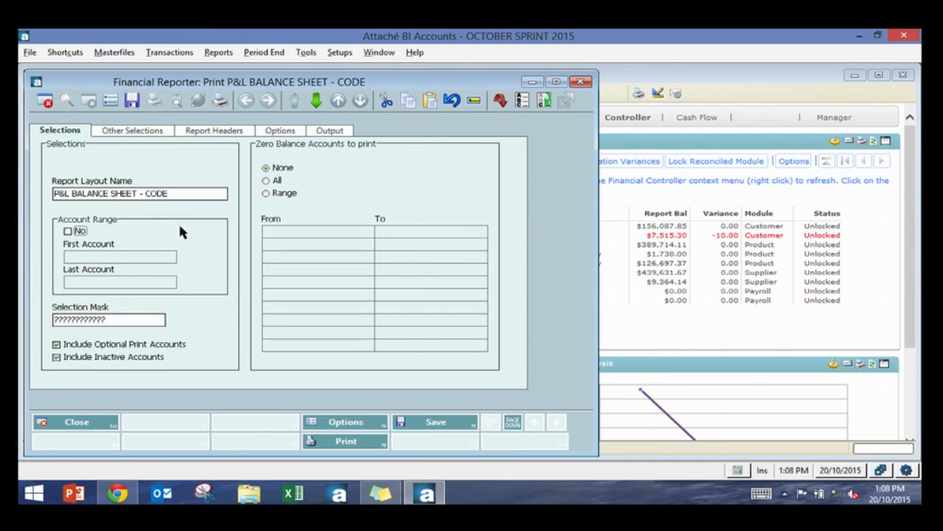
pyautogui.click(331, 442)
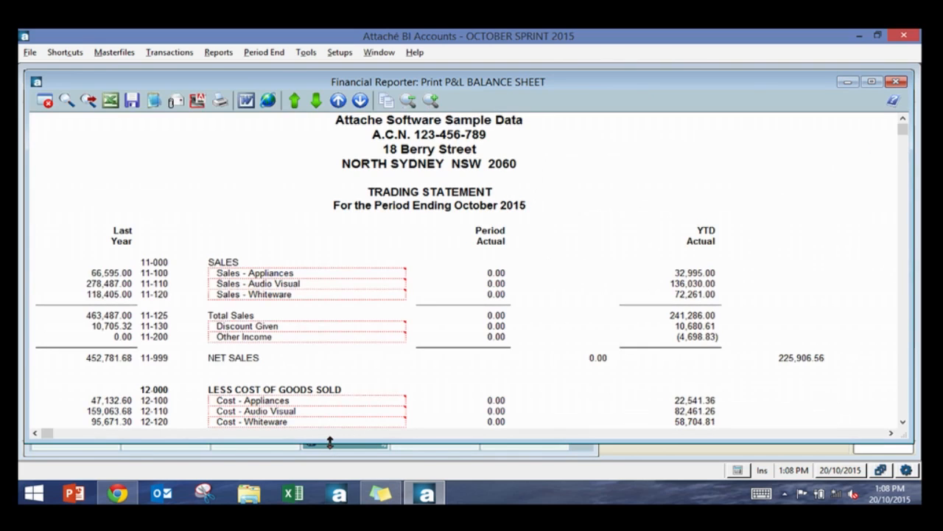